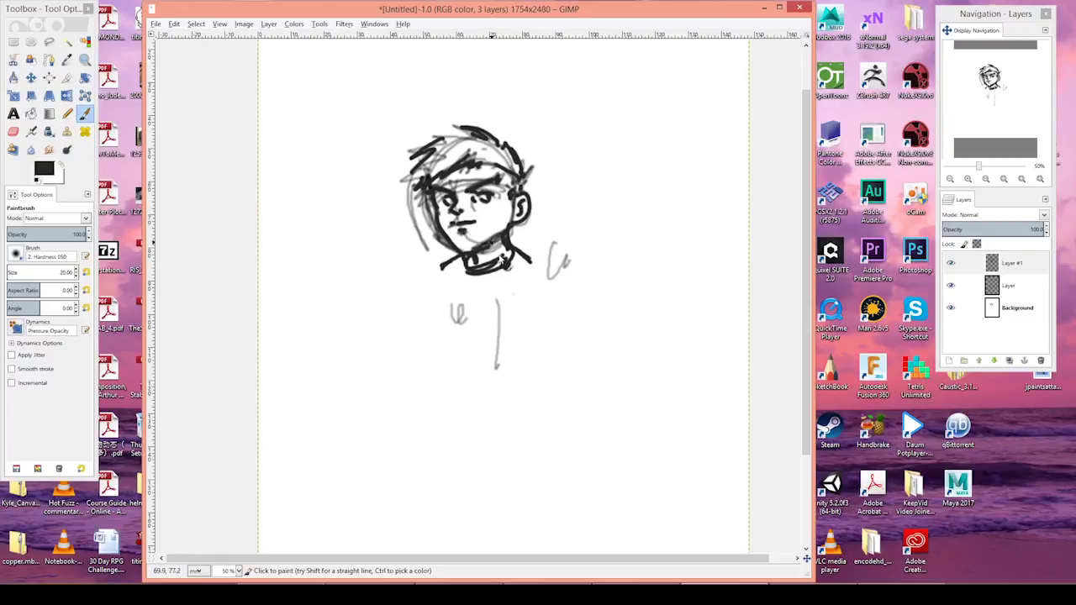
Erase the collar strokes below the character's chin on Layer #1
key("e")
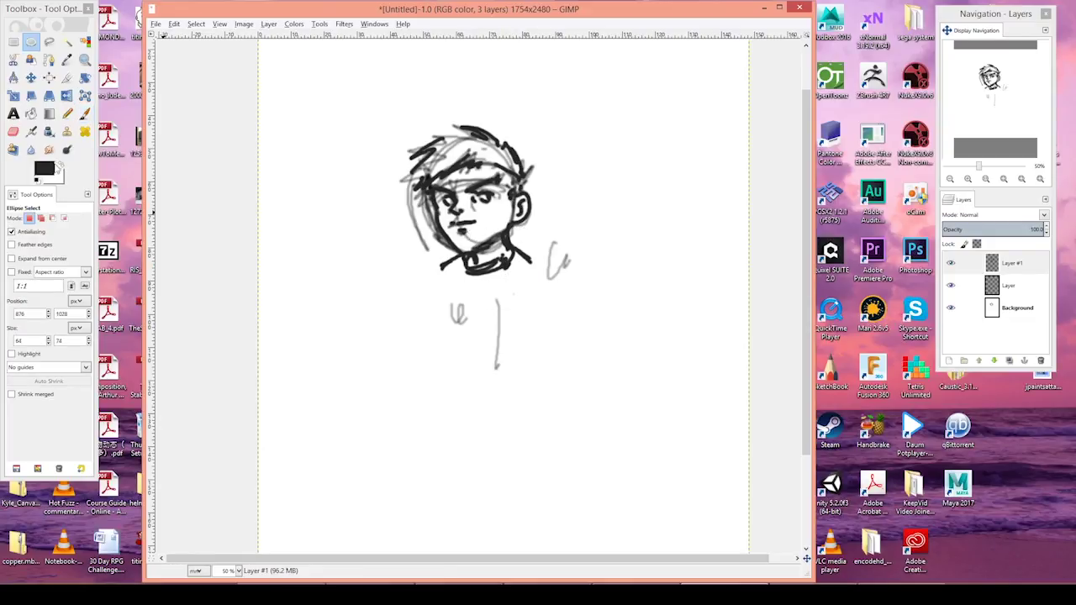
left_click(12, 131)
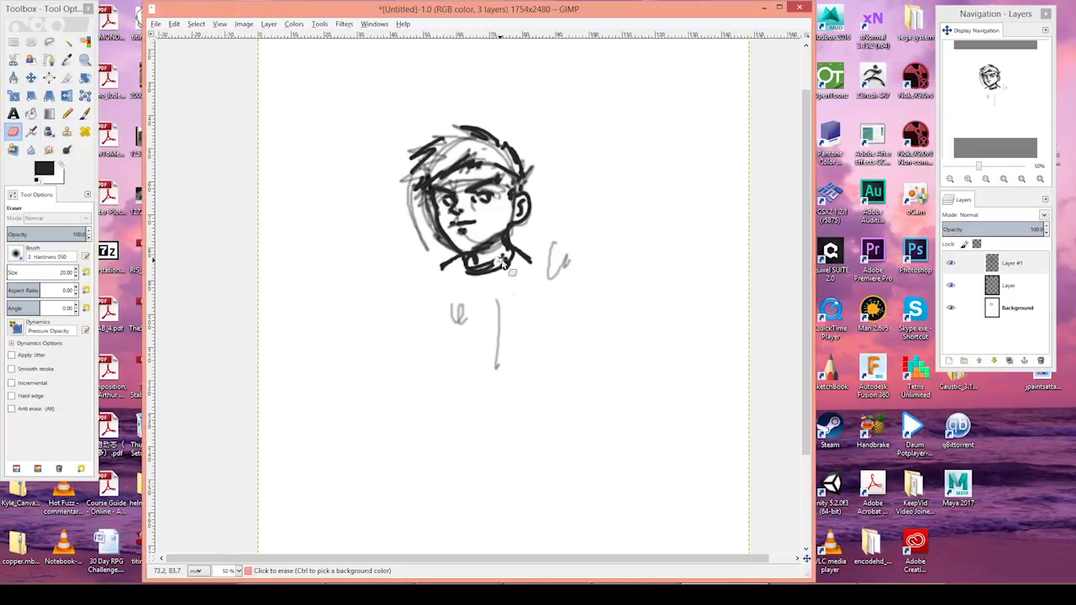
mouse_move(503, 267)
left_mouse_down()
mouse_move(495, 256)
mouse_move(511, 242)
left_mouse_up()
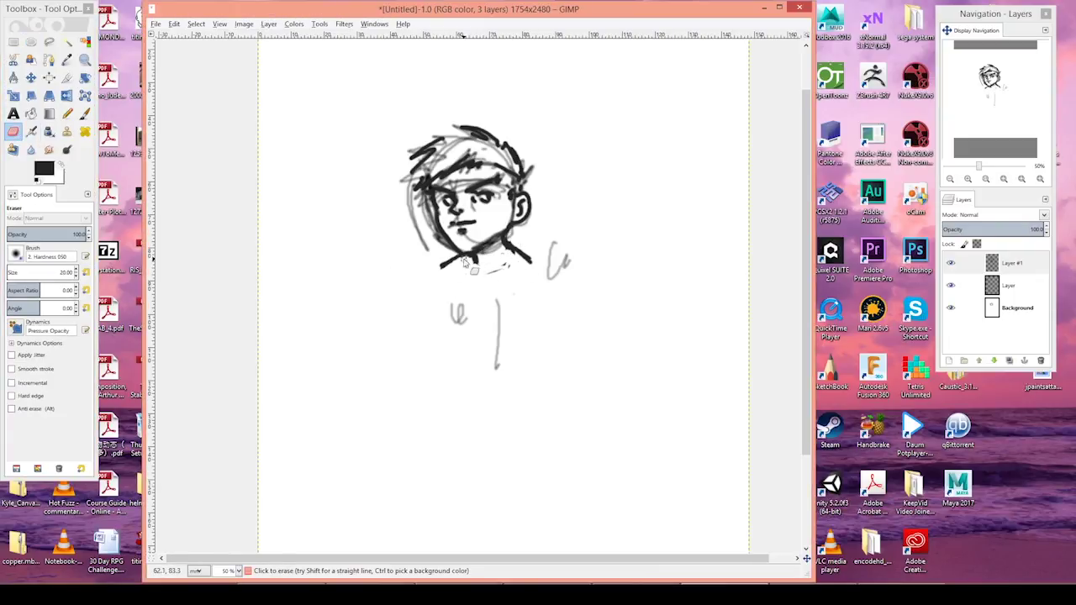
Expand the Paintbrush's dynamics options and paint short test strokes beside the head
left_click(85, 114)
left_click(17, 329)
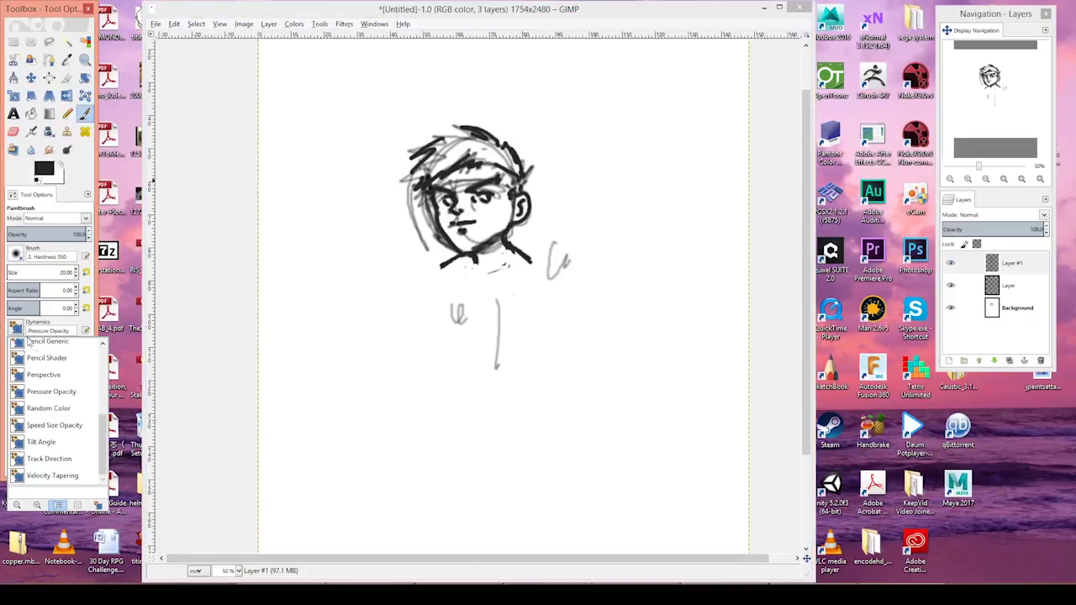
left_click(71, 329)
left_click(11, 344)
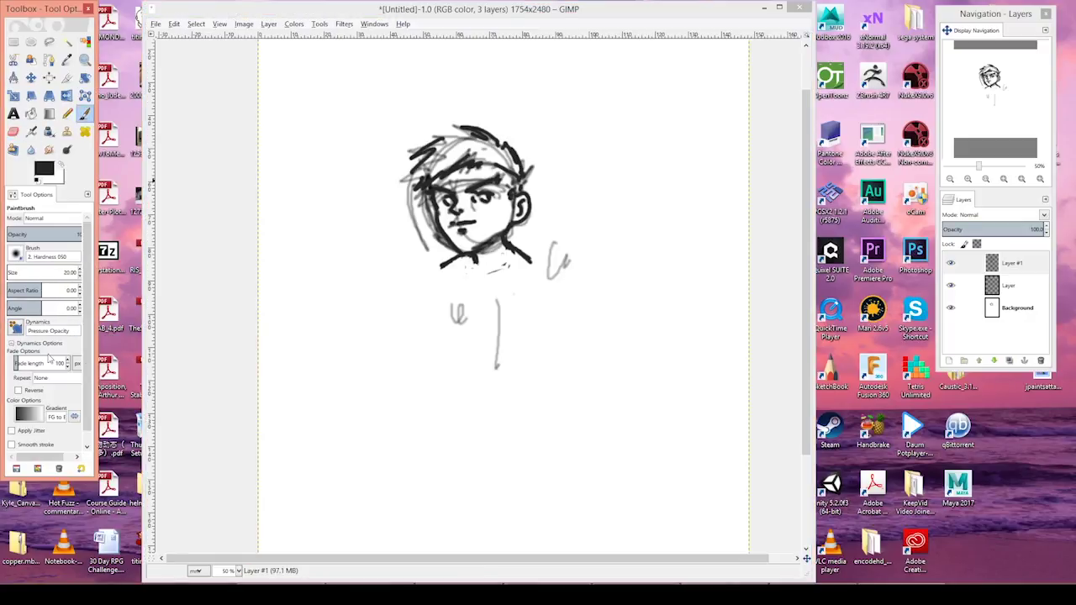
left_click_drag(88, 353, 90, 392)
left_click_drag(286, 234, 301, 270)
left_click(305, 282)
mouse_move(291, 224)
left_mouse_down()
mouse_move(308, 274)
mouse_move(322, 261)
left_mouse_up()
left_click_drag(330, 261, 338, 257)
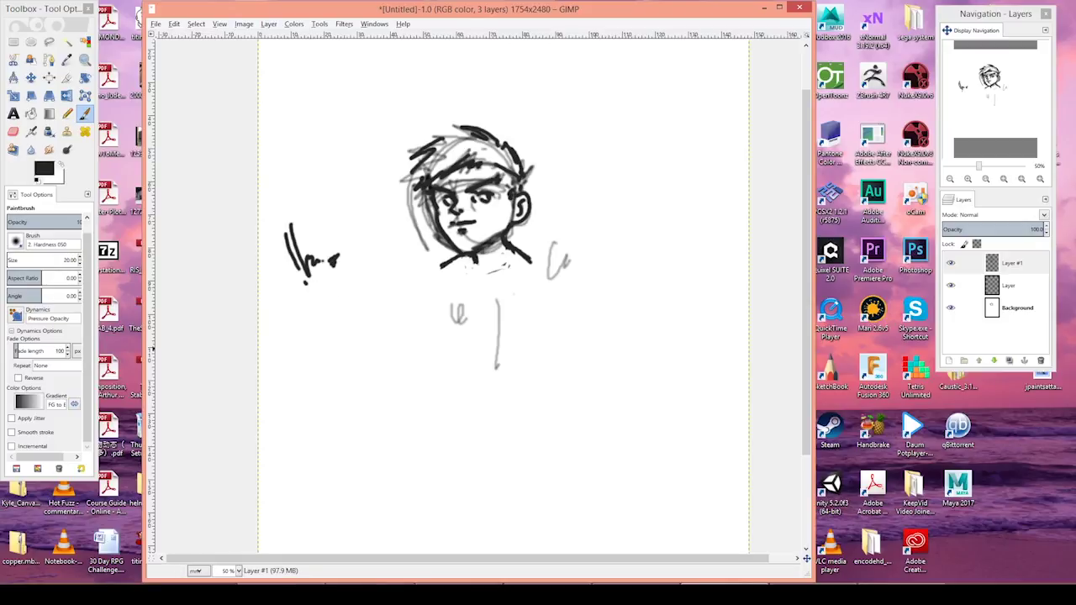
Widen the toolbox window so the brush's option fields show in full
left_click(16, 313)
left_click(20, 363)
left_click_drag(37, 194, 62, 236)
left_click_drag(53, 415, 39, 461)
left_click(17, 294)
left_click(34, 352)
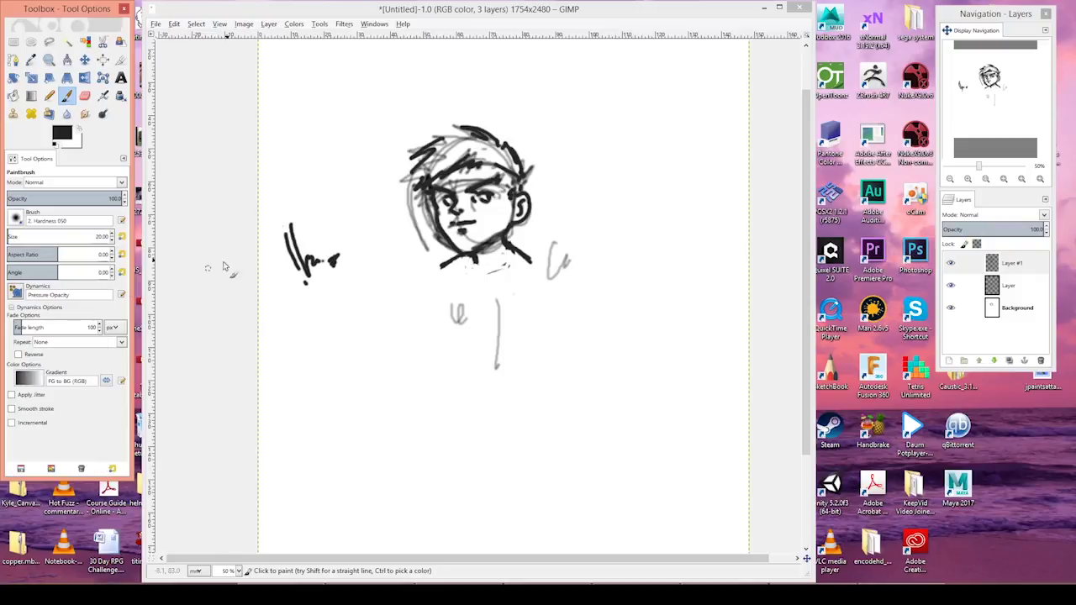
Test the brush with a fade length of 752 px, then set the fade length to 316 px and paint another short stroke
left_click_drag(300, 145, 317, 190)
left_click_drag(20, 328, 74, 328)
left_click_drag(269, 166, 291, 202)
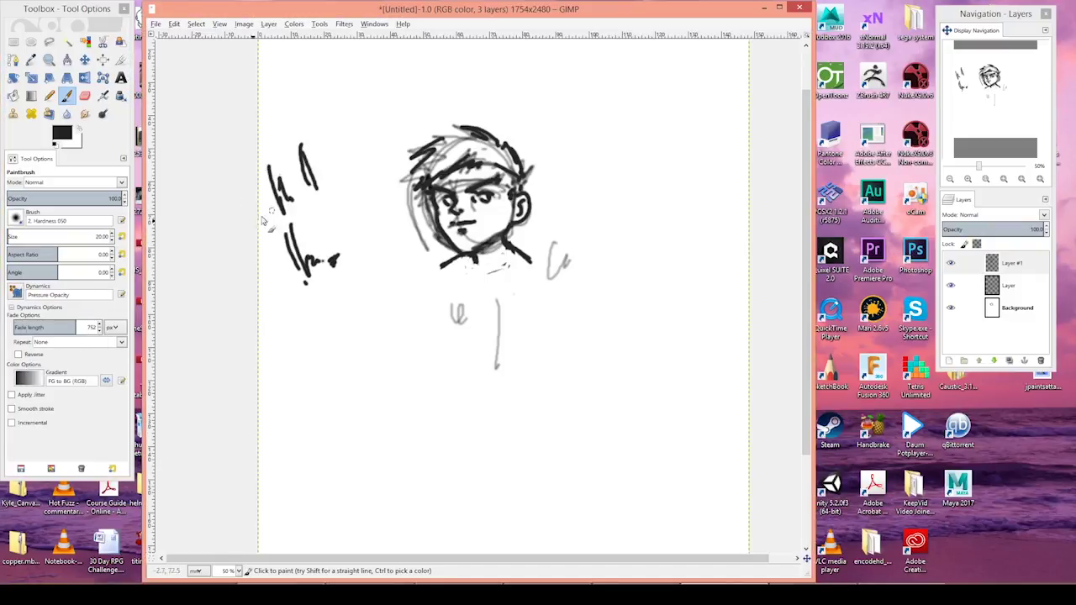
left_click_drag(71, 328, 40, 328)
left_click_drag(274, 310, 280, 324)
Switch the brush dynamics to Speed Size Opacity and scribble a test beside the head
left_click(121, 294)
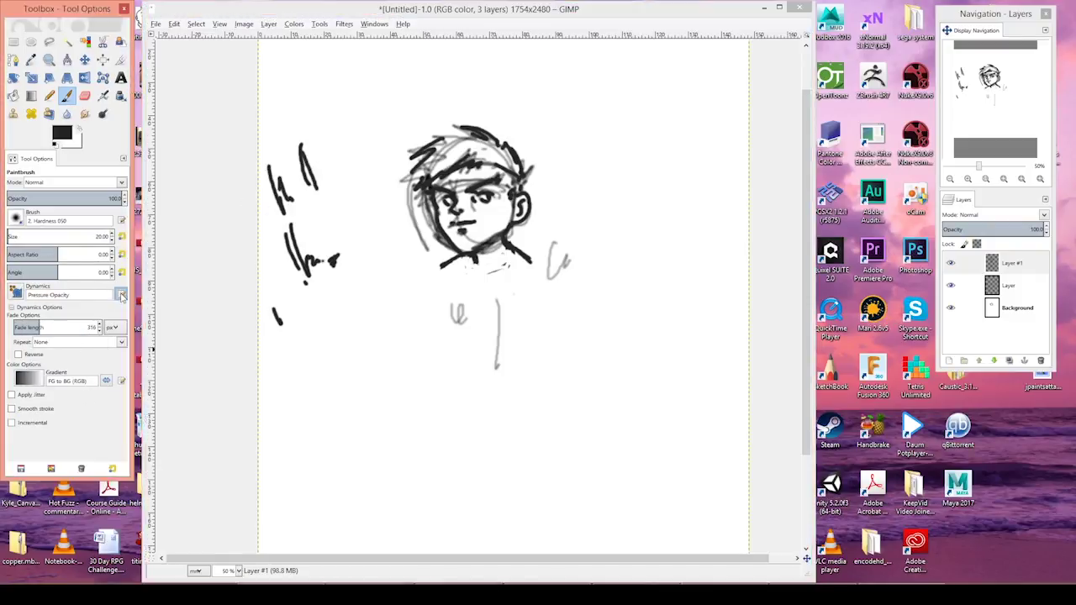
left_click(176, 175)
left_click(15, 294)
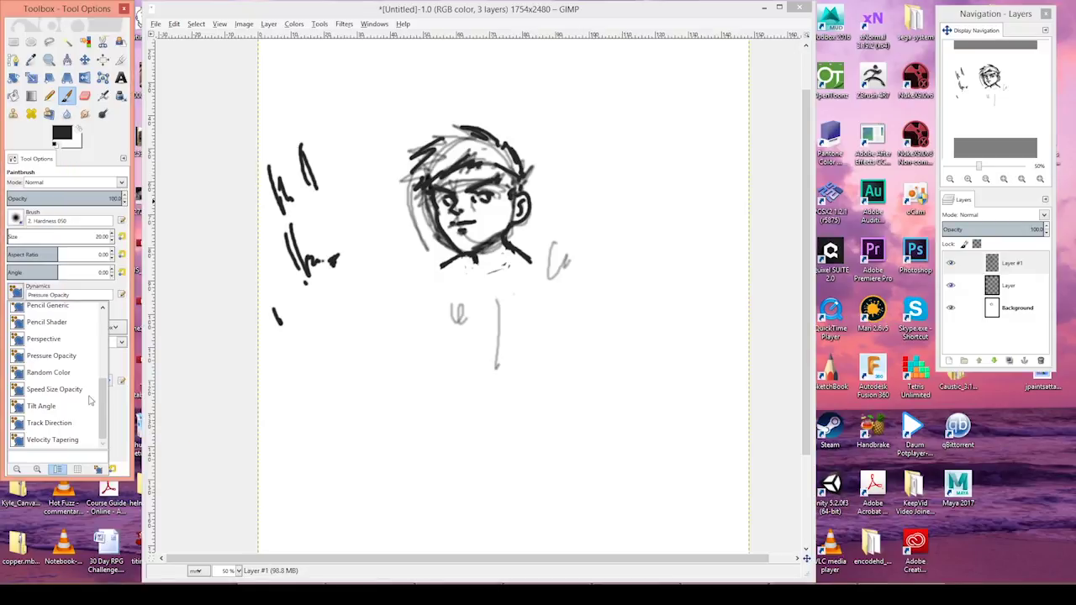
left_click(79, 391)
mouse_move(285, 288)
left_mouse_down()
mouse_move(307, 323)
mouse_move(294, 326)
left_mouse_up()
left_click_drag(307, 318, 323, 331)
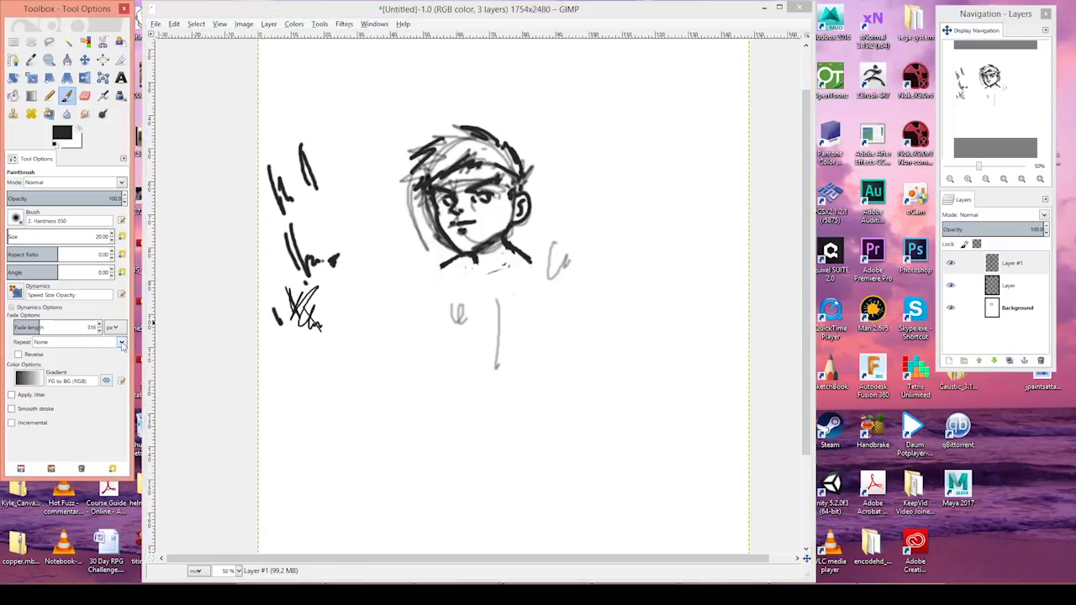
Switch the brush dynamics to Basic Dynamics and test it with strokes beside the earlier scribbles
left_click(16, 293)
mouse_move(104, 402)
left_mouse_down()
mouse_move(106, 382)
mouse_move(108, 418)
mouse_move(106, 334)
left_mouse_up()
left_click(57, 313)
left_click_drag(327, 221, 352, 272)
mouse_move(340, 259)
left_mouse_down()
mouse_move(328, 315)
mouse_move(350, 328)
left_mouse_up()
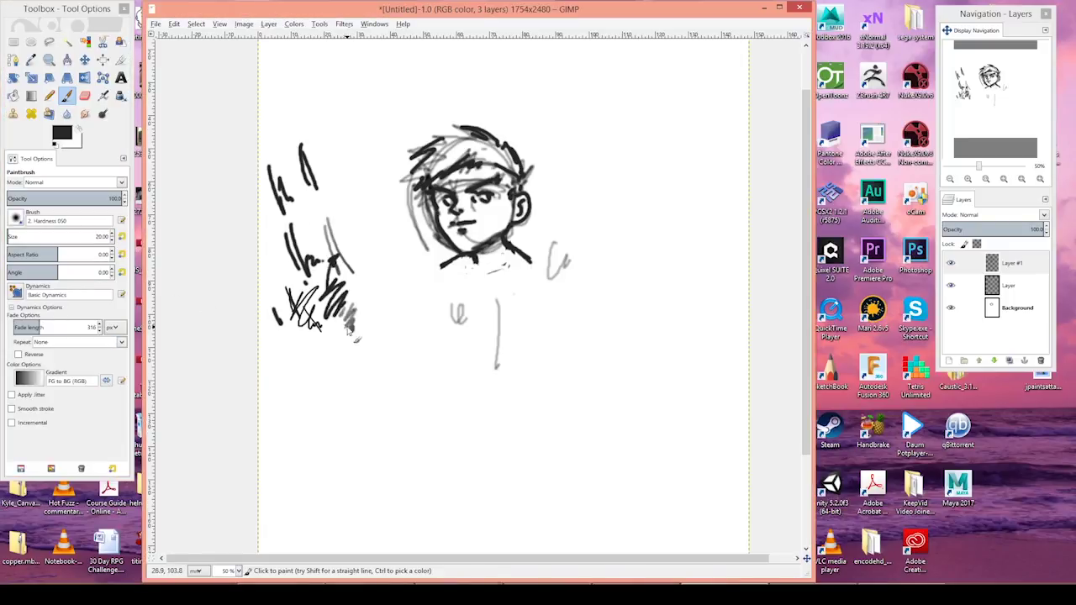
Duplicate the active sketch layer twice and toggle the layers' visibility to compare their contents
left_click(1010, 361)
left_click(950, 285)
left_click(951, 329)
left_click(951, 330)
left_click(951, 263)
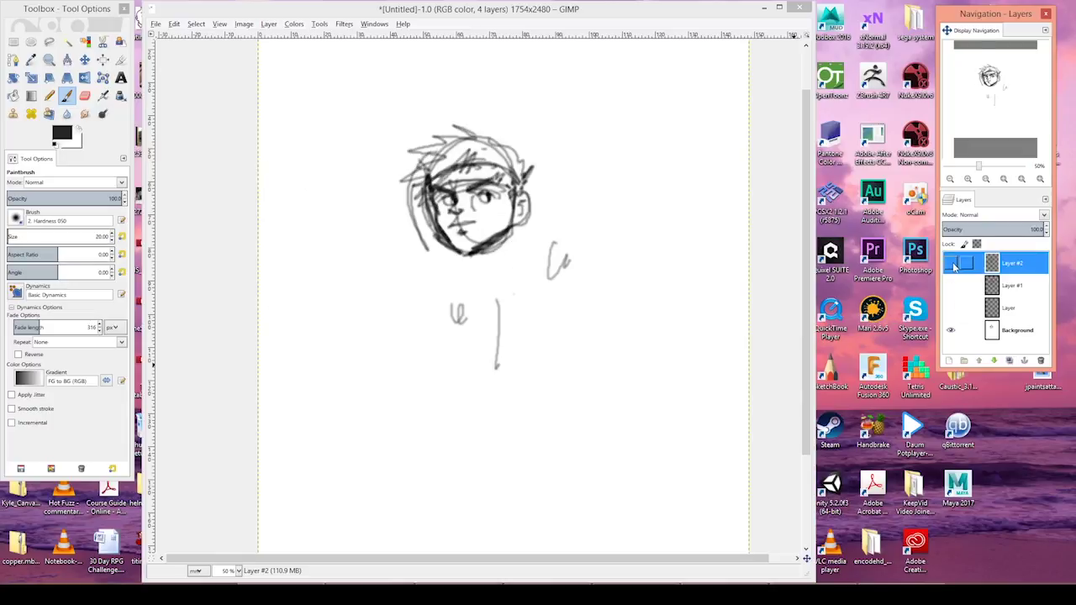
left_click(1010, 361)
left_click(950, 263)
left_click(951, 264)
left_click(951, 286)
left_click(951, 286)
left_click(950, 308)
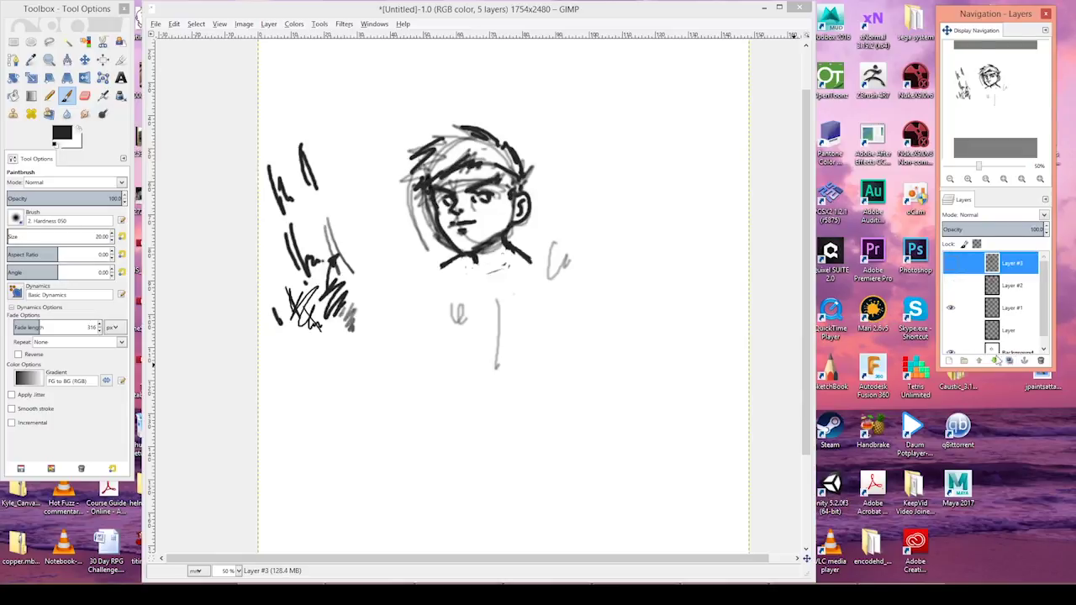
Delete Layer #3, Layer #2 and Layer #1
left_click(1040, 359)
left_click(1041, 360)
left_click(1041, 360)
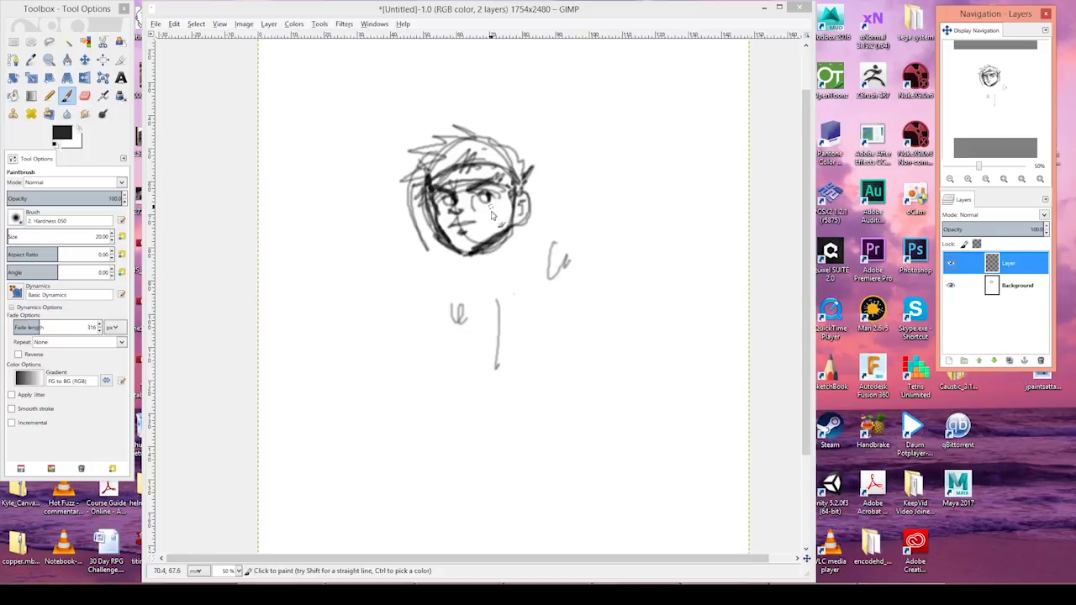
Set the foreground colour to bright cyan (3eeaf9) and sketch construction guides over the head
left_click(64, 134)
left_click_drag(91, 106, 24, 133)
left_click(42, 126)
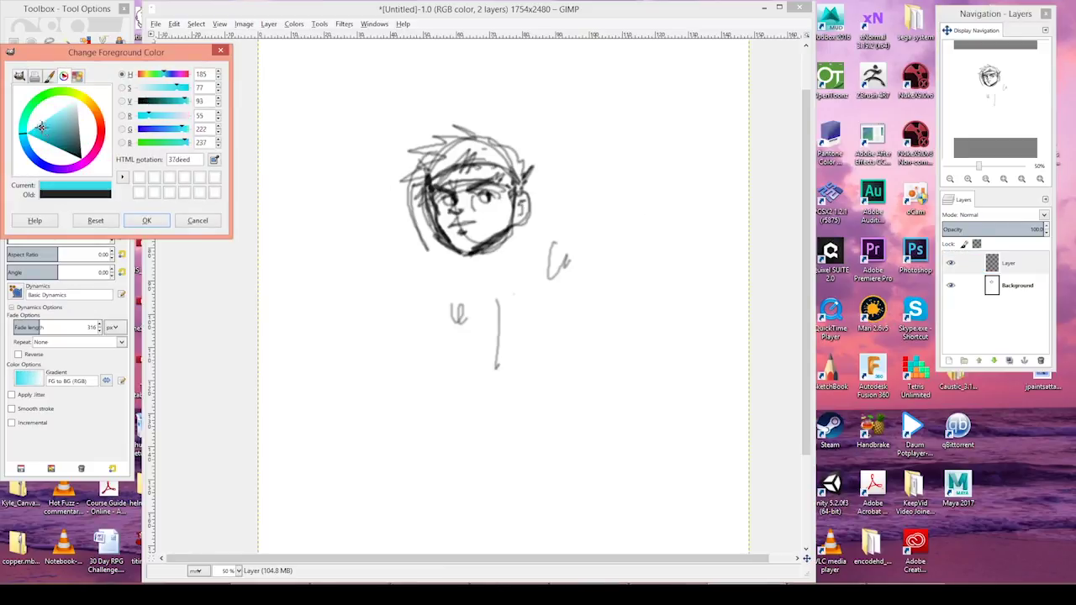
left_click(146, 220)
mouse_move(428, 178)
left_mouse_down()
mouse_move(507, 162)
mouse_move(428, 191)
mouse_move(455, 192)
left_mouse_up()
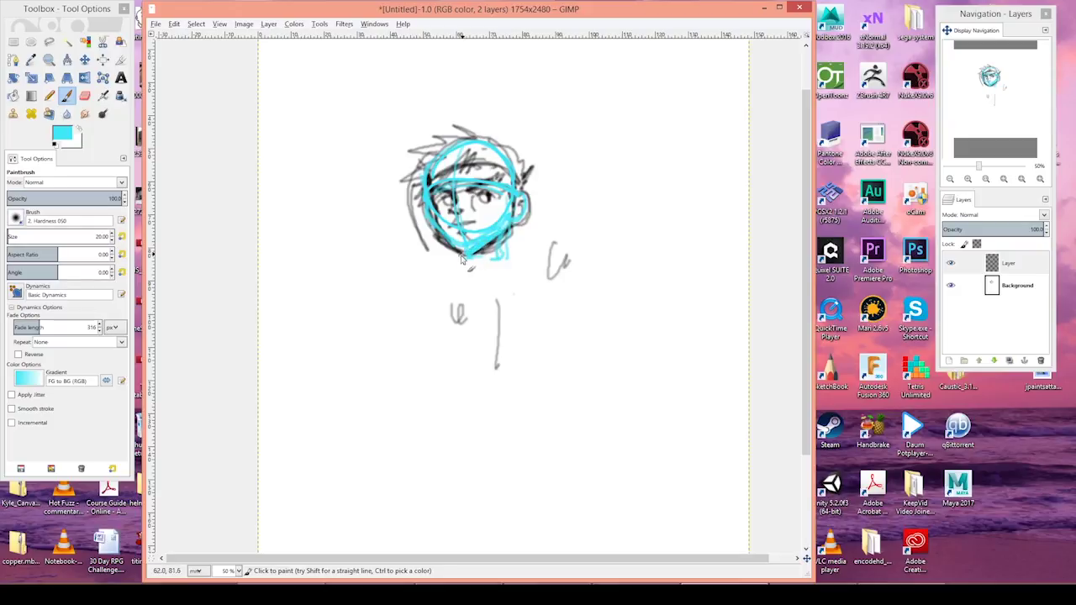
Sketch the torso below the head in cyan, with the shoulder line, chest, waist, hip lines and one rounded shoulder
left_click_drag(426, 267, 535, 266)
mouse_move(529, 265)
left_mouse_down()
mouse_move(446, 274)
mouse_move(427, 335)
left_mouse_up()
mouse_move(430, 279)
left_mouse_down()
mouse_move(443, 347)
mouse_move(462, 345)
left_mouse_up()
left_click_drag(539, 262, 551, 363)
left_click_drag(459, 348, 433, 420)
mouse_move(456, 353)
left_mouse_down()
mouse_move(423, 422)
mouse_move(481, 446)
left_mouse_up()
mouse_move(433, 278)
left_mouse_down()
mouse_move(451, 325)
mouse_move(541, 314)
left_mouse_up()
left_click_drag(547, 277, 533, 339)
mouse_move(451, 328)
left_mouse_down()
mouse_move(452, 352)
mouse_move(530, 358)
left_mouse_up()
left_click_drag(534, 253, 558, 308)
Sketch the outer leg lines and the raised arm with its fist beside the chin
left_click_drag(444, 374, 473, 495)
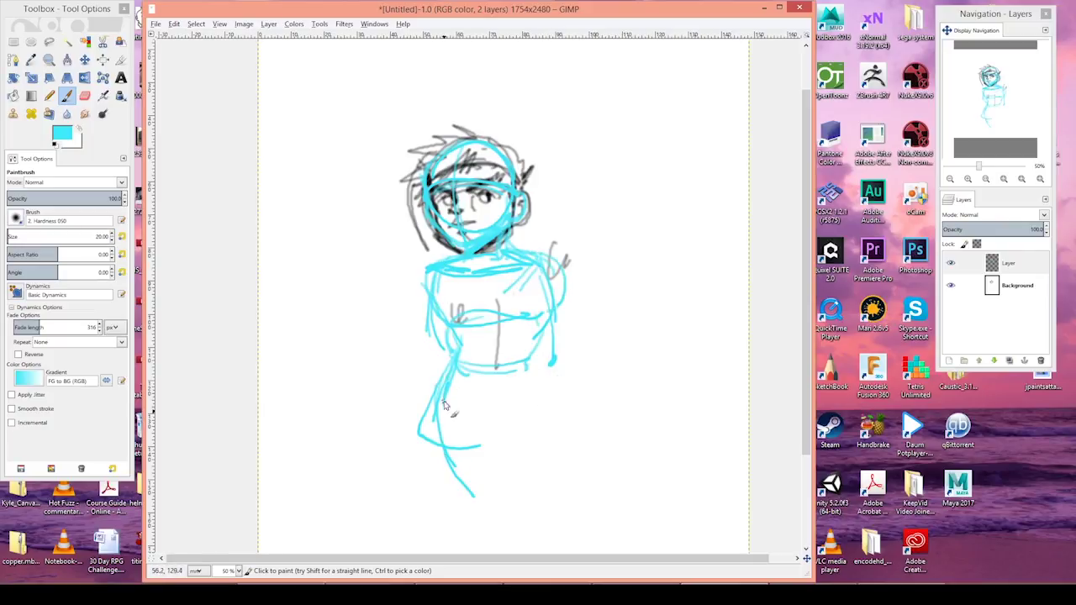
left_click_drag(531, 370, 563, 527)
mouse_move(416, 237)
left_mouse_down()
mouse_move(391, 251)
mouse_move(424, 242)
mouse_move(395, 299)
left_mouse_up()
left_click_drag(431, 243, 395, 284)
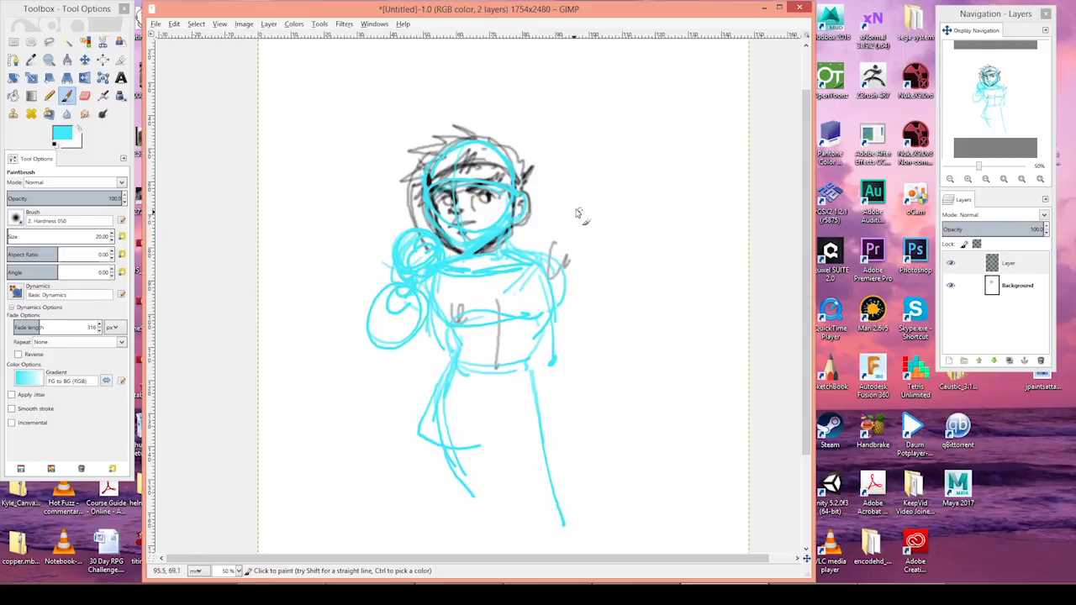
Sketch the opposite arm reaching outward from the shoulder, ending in a raised open hand
left_click_drag(530, 268, 588, 311)
mouse_move(521, 250)
left_mouse_down()
mouse_move(564, 289)
mouse_move(580, 349)
left_mouse_up()
left_click_drag(641, 258, 636, 295)
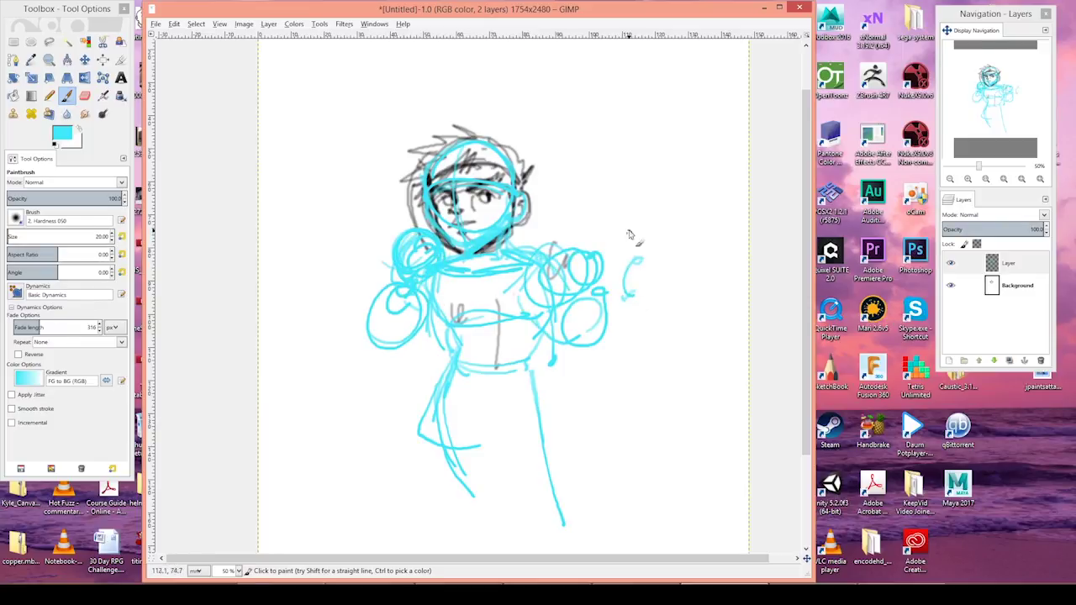
left_click_drag(628, 234, 626, 242)
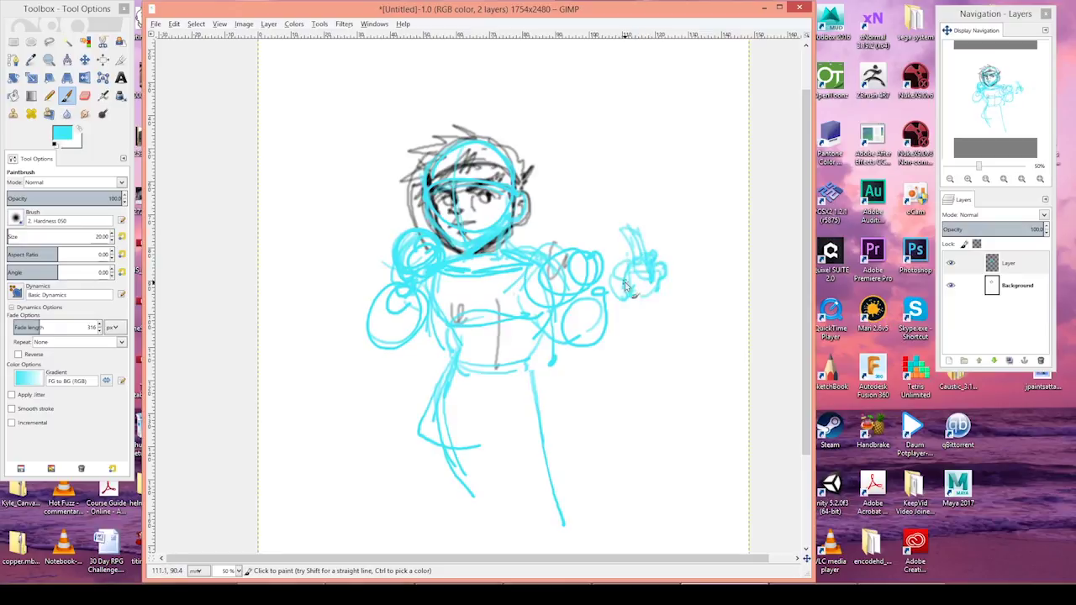
mouse_move(625, 286)
left_mouse_down()
mouse_move(644, 304)
mouse_move(584, 304)
mouse_move(639, 304)
mouse_move(576, 342)
left_mouse_up()
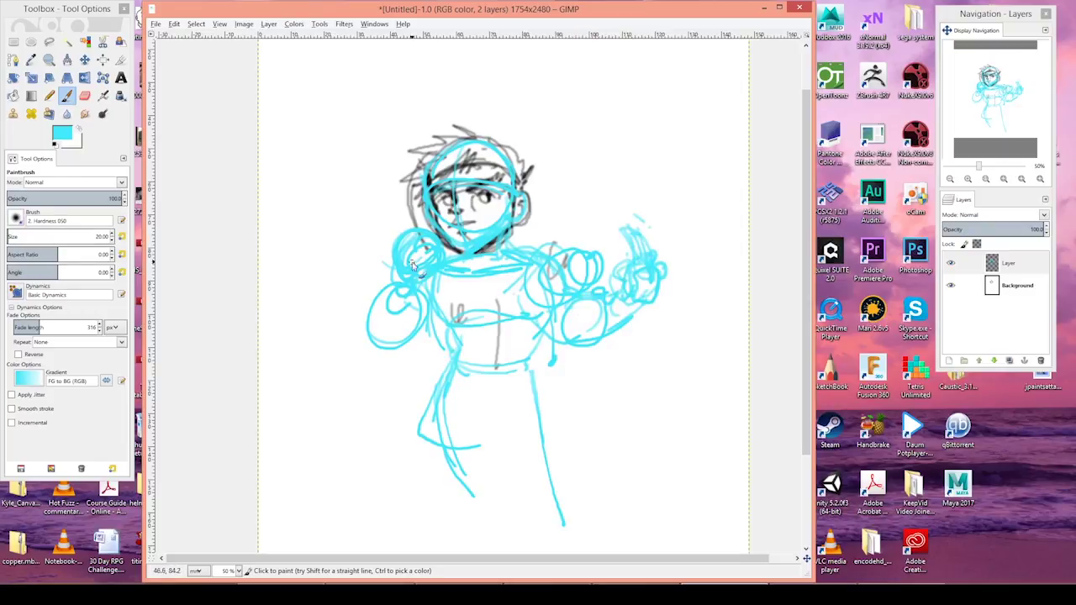
Enlarge the eraser to size 29 and erase the outstretched arm and its hand
key("shift+e")
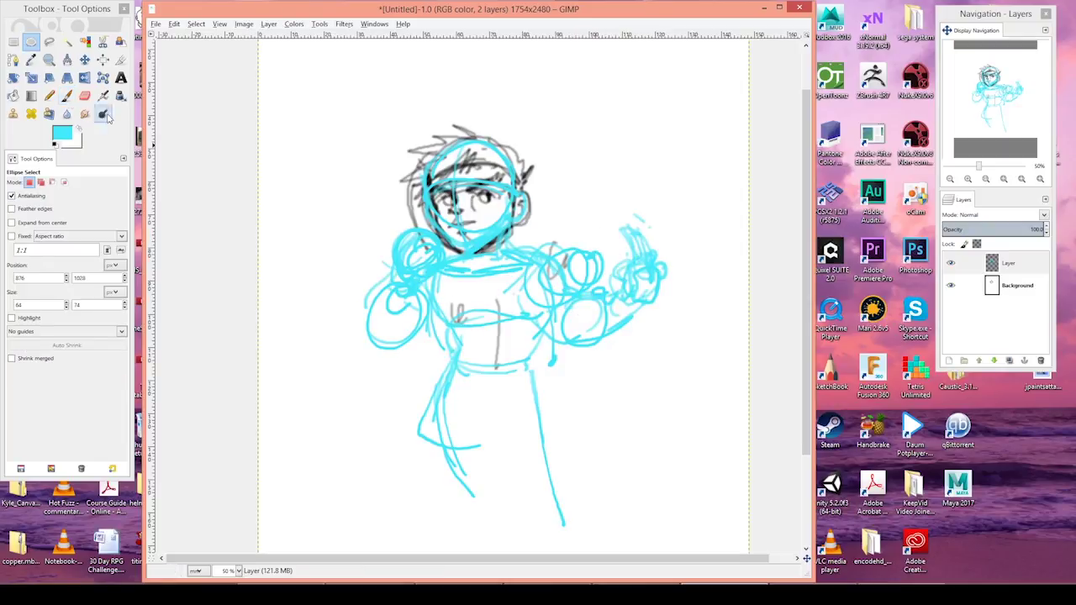
key("bracketright")
key("bracketright")
key("bracketright")
key("bracketright")
key("bracketright")
key("bracketright")
key("bracketright")
key("bracketright")
key("bracketright")
mouse_move(609, 284)
left_mouse_down()
mouse_move(661, 287)
mouse_move(659, 240)
mouse_move(603, 248)
mouse_move(581, 336)
mouse_move(611, 329)
mouse_move(661, 281)
mouse_move(635, 248)
mouse_move(602, 307)
mouse_move(573, 313)
mouse_move(547, 262)
left_mouse_up()
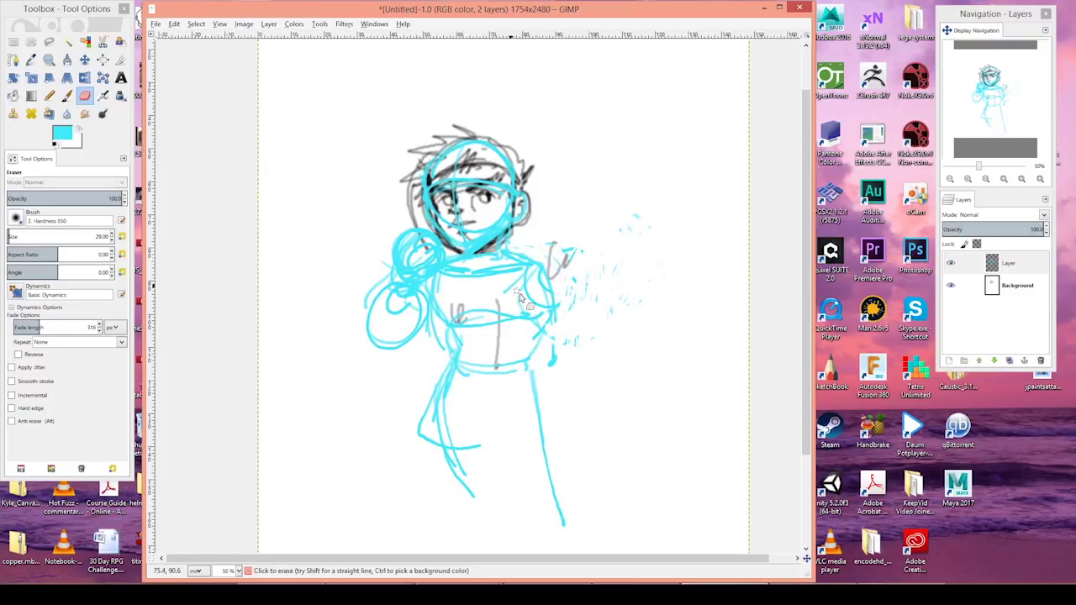
Redraw the erased arm in cyan as a round fist above a foreshortened forearm joined to the shoulder
key("p")
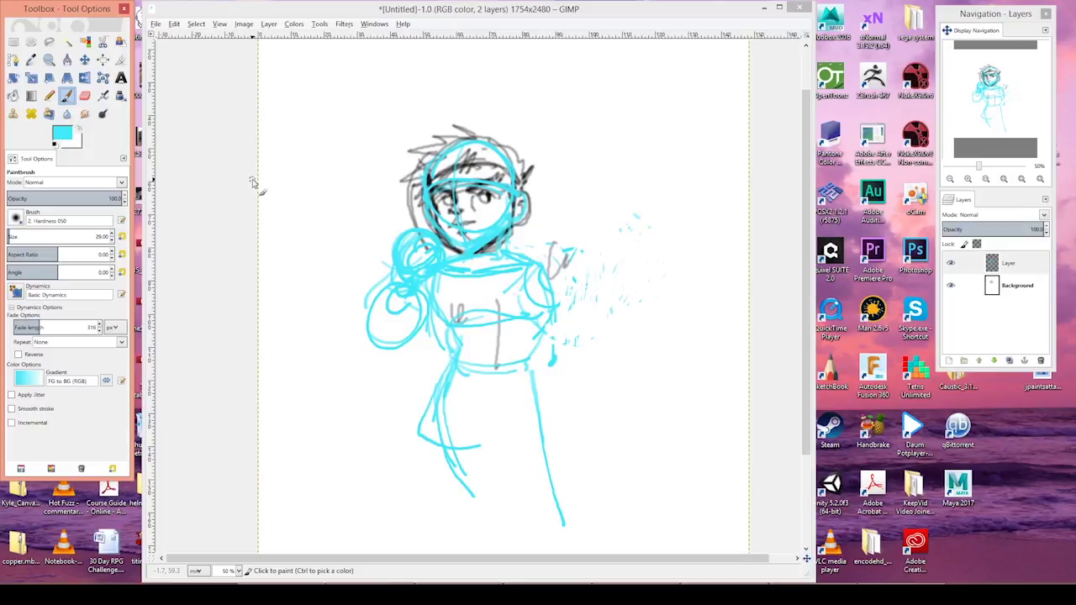
mouse_move(598, 244)
left_mouse_down()
mouse_move(588, 285)
mouse_move(601, 317)
left_mouse_up()
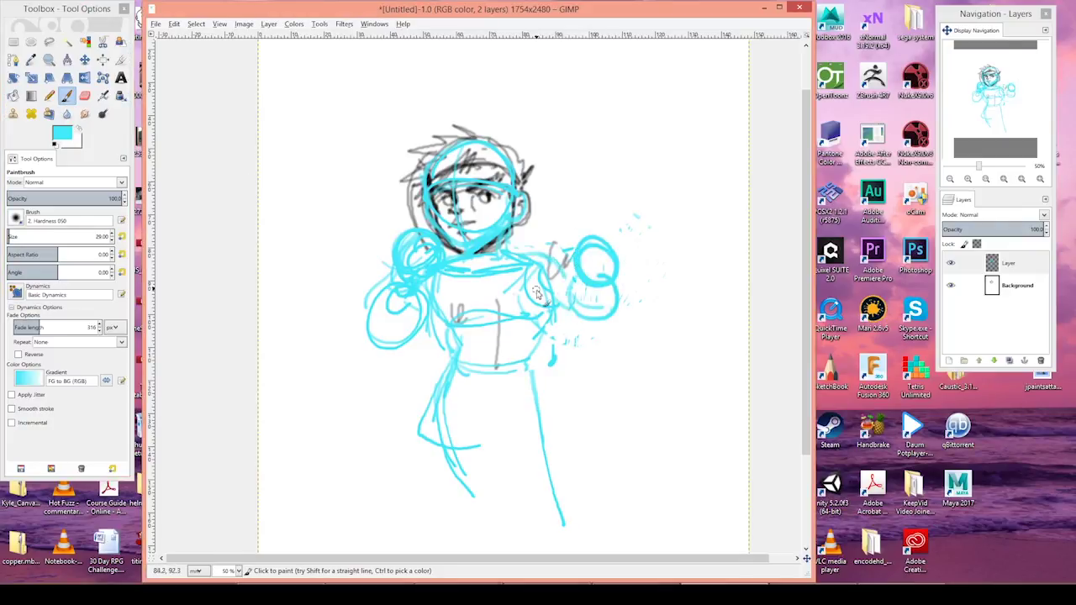
mouse_move(536, 293)
left_mouse_down()
mouse_move(588, 327)
mouse_move(539, 262)
mouse_move(564, 301)
mouse_move(523, 319)
mouse_move(586, 251)
mouse_move(571, 265)
mouse_move(595, 247)
mouse_move(607, 270)
mouse_move(619, 259)
mouse_move(586, 264)
mouse_move(597, 277)
mouse_move(574, 254)
mouse_move(583, 244)
mouse_move(598, 247)
mouse_move(611, 289)
mouse_move(576, 296)
left_mouse_up()
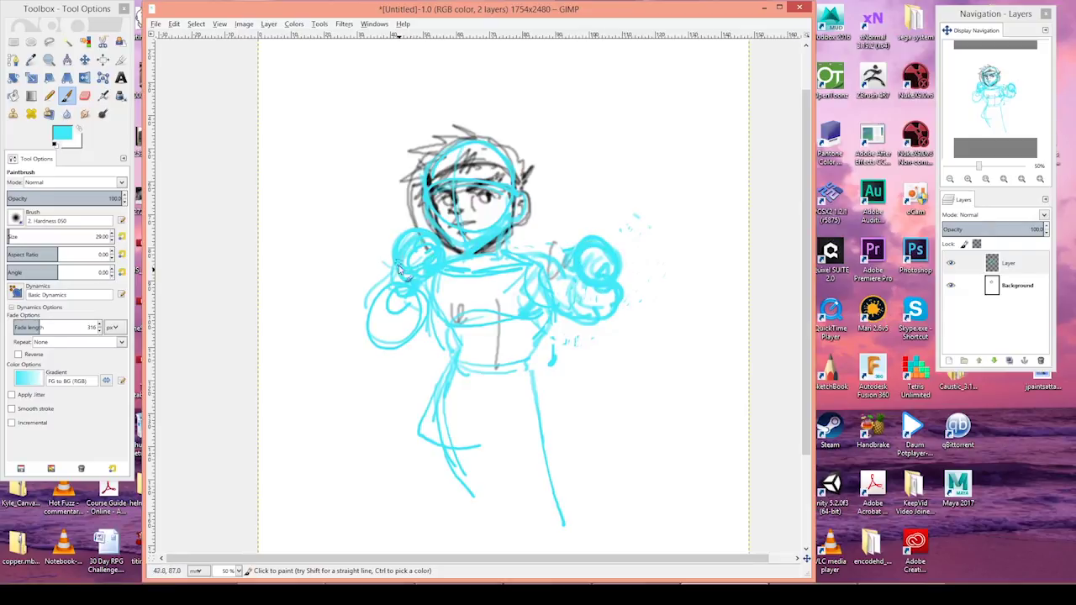
Sketch the chest and belly lines, belt, flared jacket hem, thighs and round knees in cyan
left_click_drag(510, 275, 460, 357)
left_click_drag(471, 316, 463, 269)
mouse_move(539, 254)
left_mouse_down()
mouse_move(540, 341)
mouse_move(542, 332)
mouse_move(523, 366)
mouse_move(443, 339)
mouse_move(468, 386)
mouse_move(525, 400)
mouse_move(447, 360)
mouse_move(461, 377)
mouse_move(435, 399)
mouse_move(457, 369)
mouse_move(453, 396)
mouse_move(431, 390)
mouse_move(472, 424)
mouse_move(517, 373)
mouse_move(493, 435)
mouse_move(535, 410)
mouse_move(548, 473)
left_mouse_up()
left_click_drag(995, 93, 995, 110)
left_click_drag(415, 360, 444, 353)
mouse_move(516, 373)
left_mouse_down()
mouse_move(545, 392)
mouse_move(518, 368)
left_mouse_up()
left_click_drag(549, 380, 580, 457)
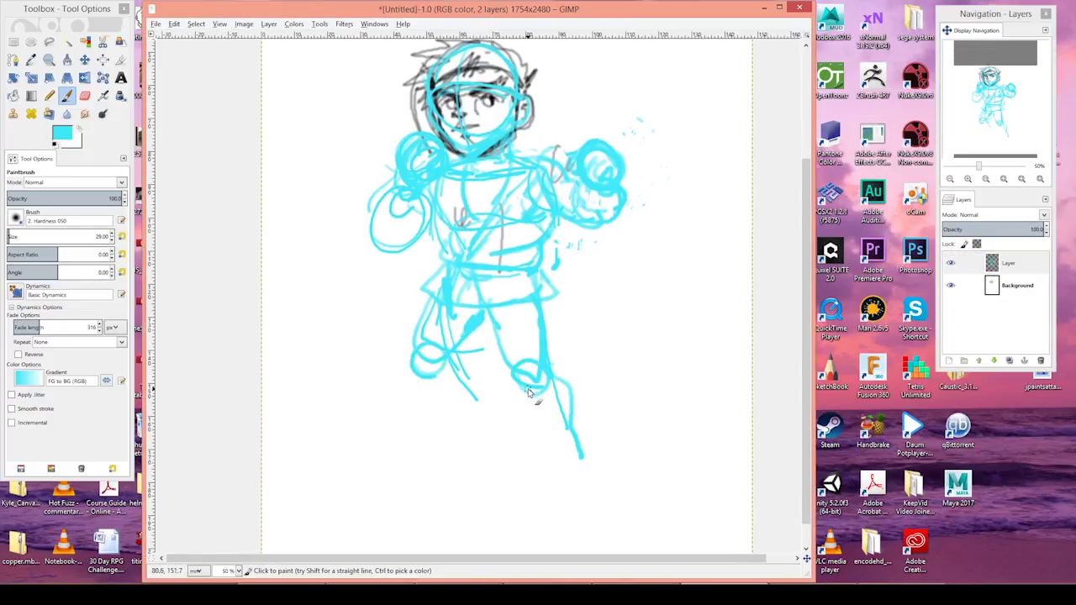
Sketch both lower legs and feet, and reinforce the raised forearm with extra cyan strokes
left_click_drag(531, 395, 568, 459)
mouse_move(460, 381)
left_mouse_down()
mouse_move(436, 397)
mouse_move(454, 438)
mouse_move(513, 343)
mouse_move(538, 416)
mouse_move(521, 395)
mouse_move(563, 488)
mouse_move(612, 490)
mouse_move(585, 491)
left_mouse_up()
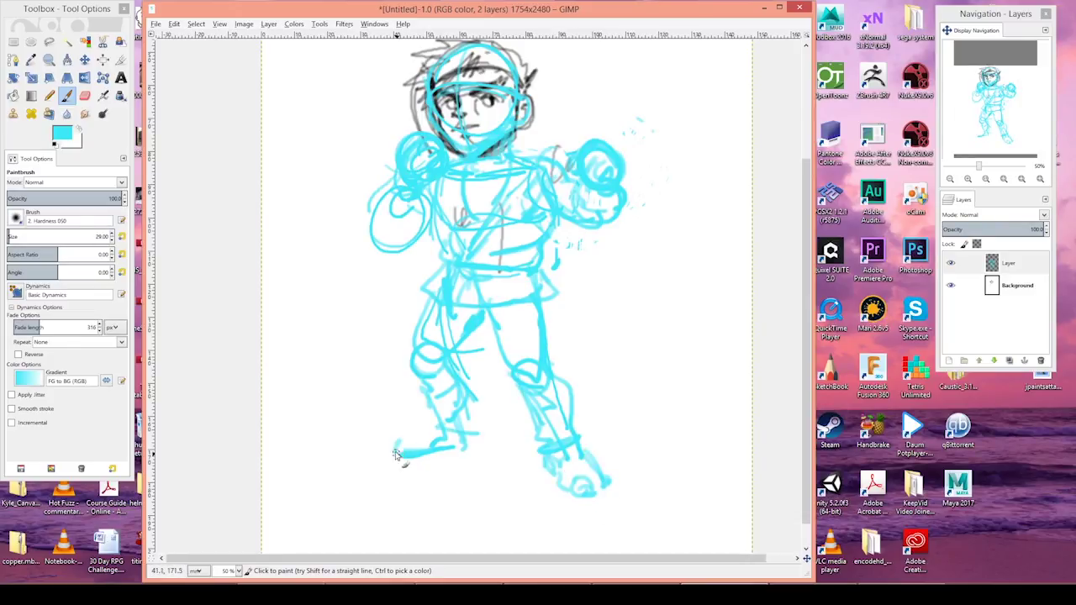
mouse_move(395, 454)
left_mouse_down()
mouse_move(464, 416)
mouse_move(454, 379)
mouse_move(471, 395)
mouse_move(494, 318)
left_mouse_up()
mouse_move(411, 215)
left_mouse_down()
mouse_move(378, 227)
mouse_move(395, 181)
mouse_move(417, 206)
left_mouse_up()
left_click_drag(463, 167, 477, 206)
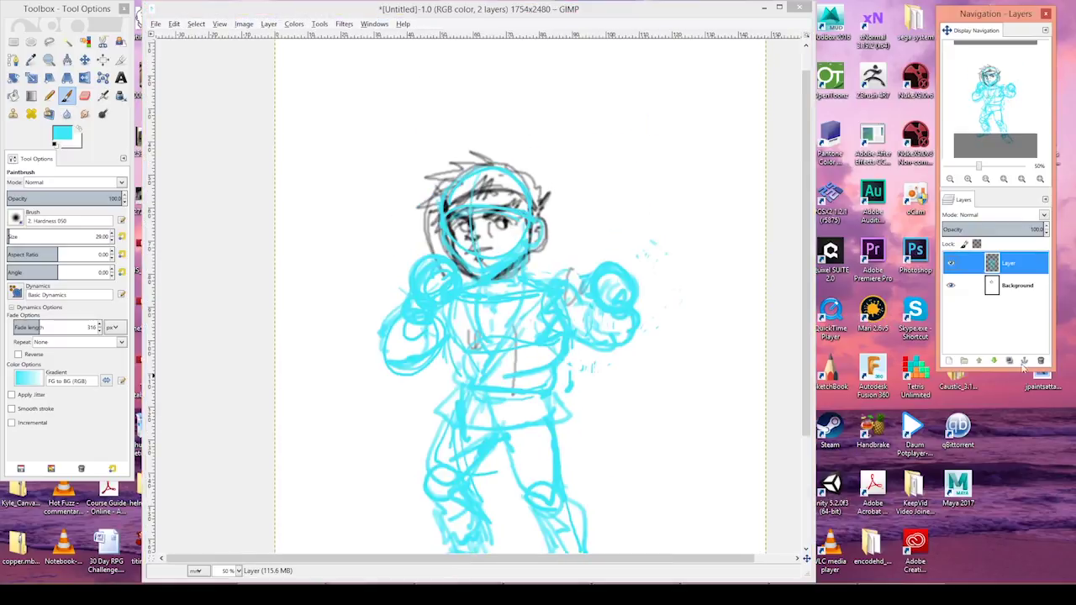
Add a new transparent layer of 1754 × 2480 px above the cyan sketch layer
left_click(993, 361)
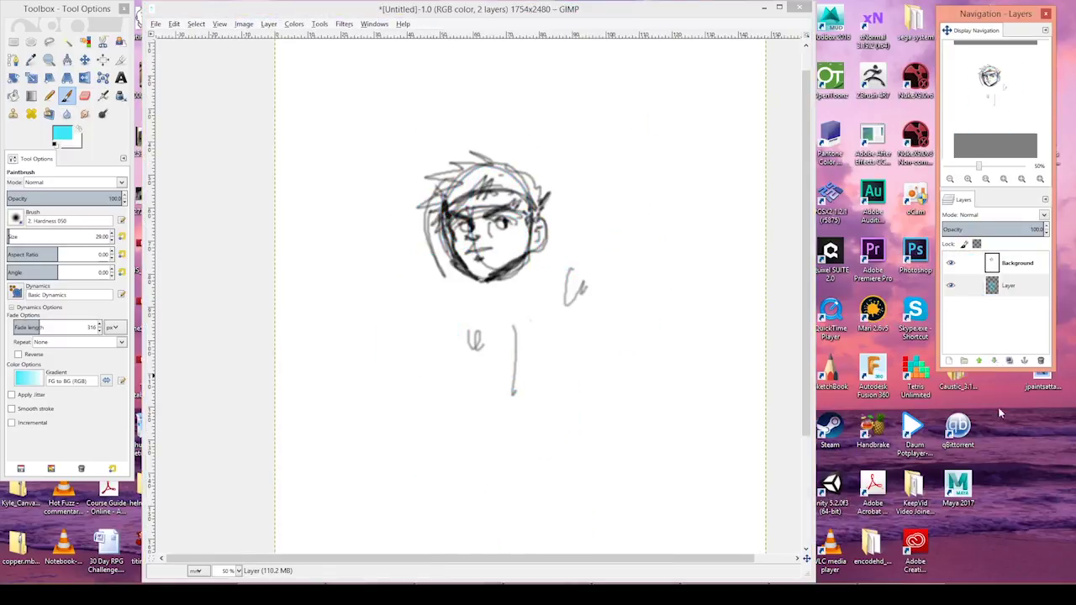
key("ctrl+z")
right_click(1007, 324)
left_click(950, 36)
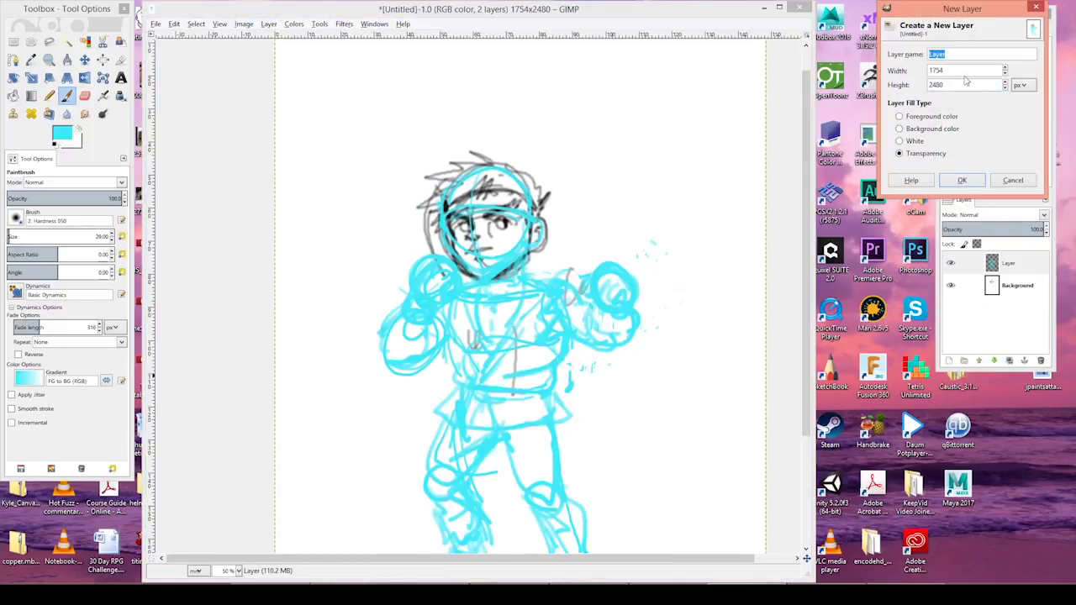
left_click(963, 181)
Reset the foreground and background colours to black and white for painting on the new layer
left_click(59, 133)
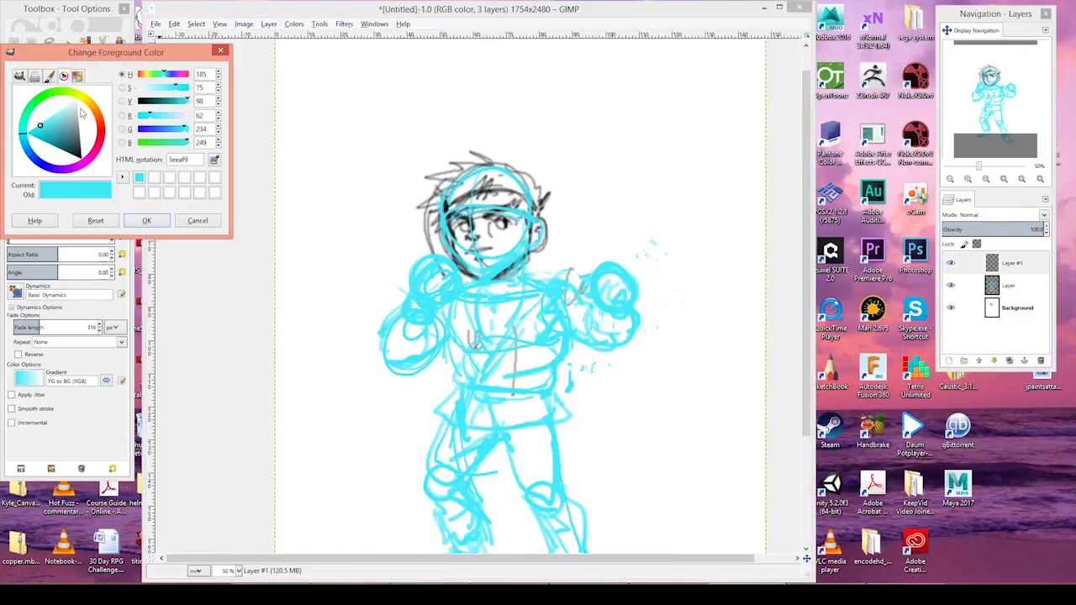
left_click(216, 49)
key("d")
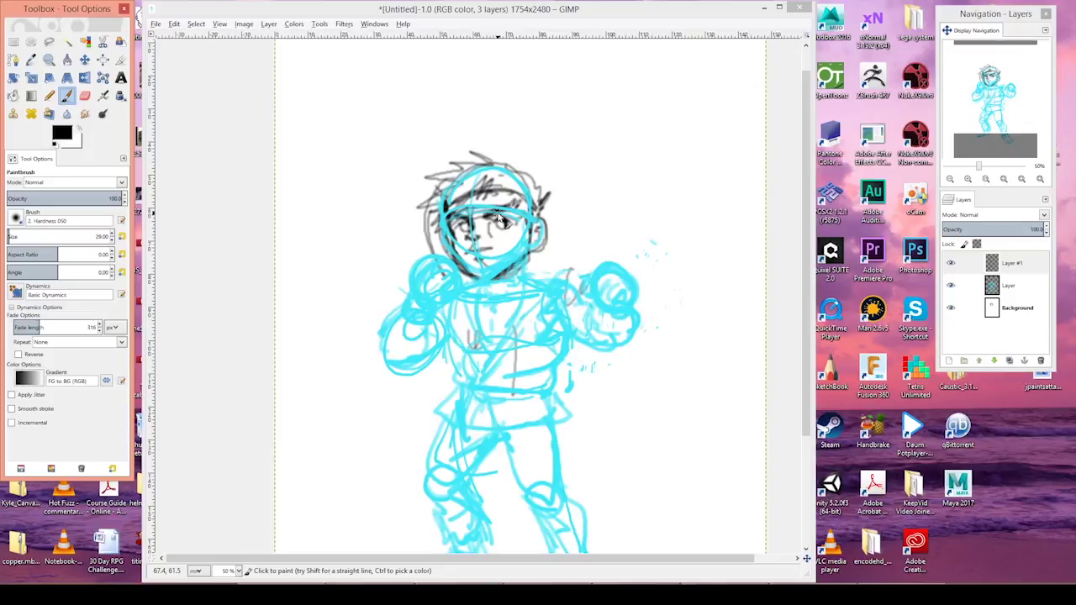
scroll(445, 249, "up", 3)
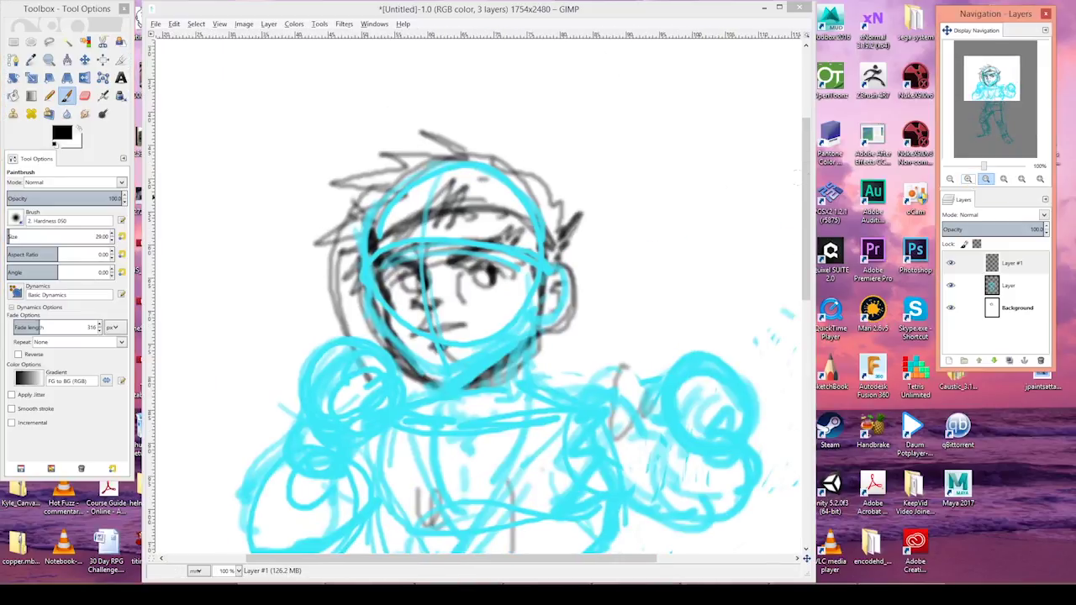
Draw the eyes, brows, nose, mouth, jaw, ear, spiky hair and neck in black over the head sketch
mouse_move(445, 249)
left_mouse_down()
mouse_move(507, 256)
mouse_move(467, 252)
mouse_move(505, 265)
mouse_move(408, 269)
mouse_move(387, 257)
mouse_move(425, 278)
mouse_move(395, 290)
left_mouse_up()
mouse_move(471, 269)
left_mouse_down()
mouse_move(429, 305)
mouse_move(363, 229)
mouse_move(428, 325)
mouse_move(460, 322)
mouse_move(428, 345)
mouse_move(389, 335)
mouse_move(414, 372)
mouse_move(446, 386)
mouse_move(551, 277)
mouse_move(529, 357)
mouse_move(460, 374)
mouse_move(495, 360)
mouse_move(479, 378)
mouse_move(454, 356)
left_mouse_up()
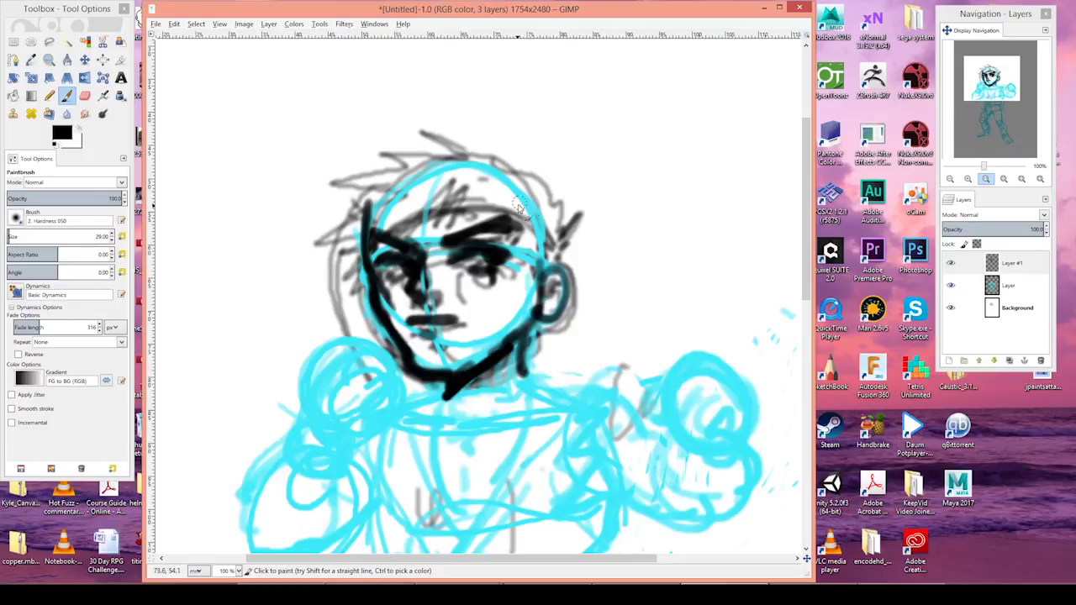
mouse_move(519, 207)
left_mouse_down()
mouse_move(421, 211)
mouse_move(425, 240)
mouse_move(546, 251)
mouse_move(358, 246)
mouse_move(437, 185)
mouse_move(353, 244)
mouse_move(554, 239)
mouse_move(528, 245)
left_mouse_up()
left_click_drag(502, 385, 542, 388)
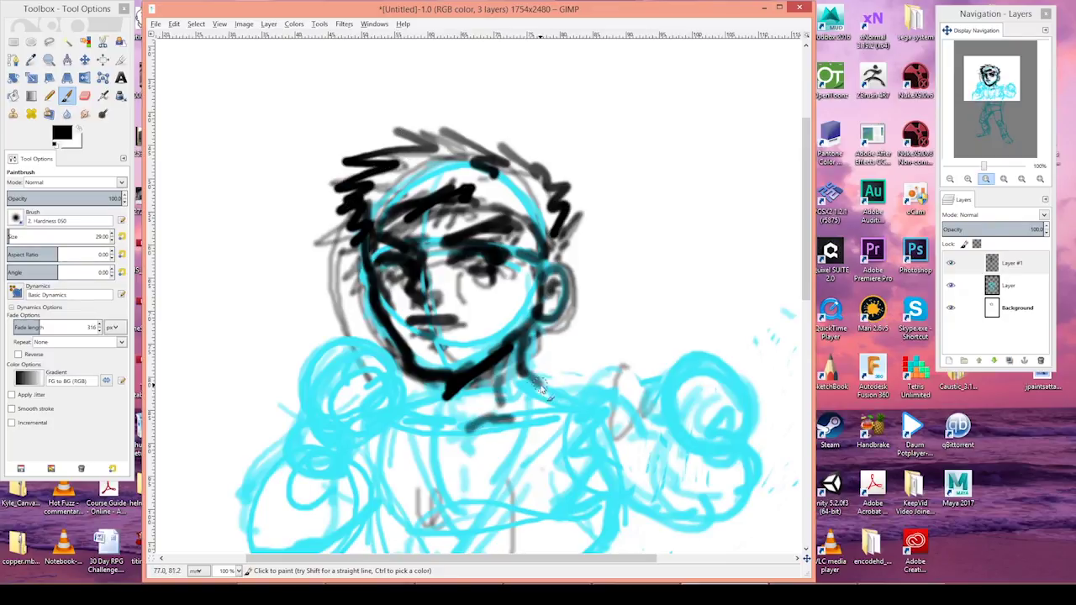
Draw the jacket's V-shaped collar in black, plus the ragged sleeve edge and side fold near the extended arm
mouse_move(437, 403)
left_mouse_down()
mouse_move(426, 437)
mouse_move(446, 538)
left_mouse_up()
mouse_move(538, 370)
left_mouse_down()
mouse_move(445, 542)
mouse_move(540, 440)
left_mouse_up()
left_click(949, 180)
left_click_drag(985, 91, 983, 101)
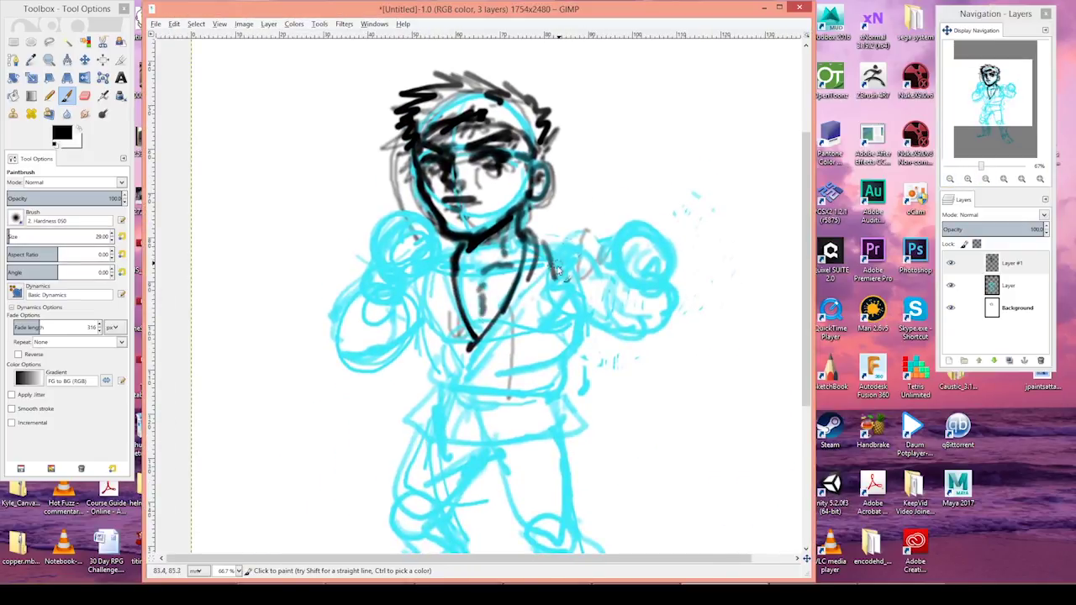
mouse_move(587, 235)
left_mouse_down()
mouse_move(578, 290)
mouse_move(591, 338)
mouse_move(490, 380)
left_mouse_up()
left_click_drag(573, 360, 548, 391)
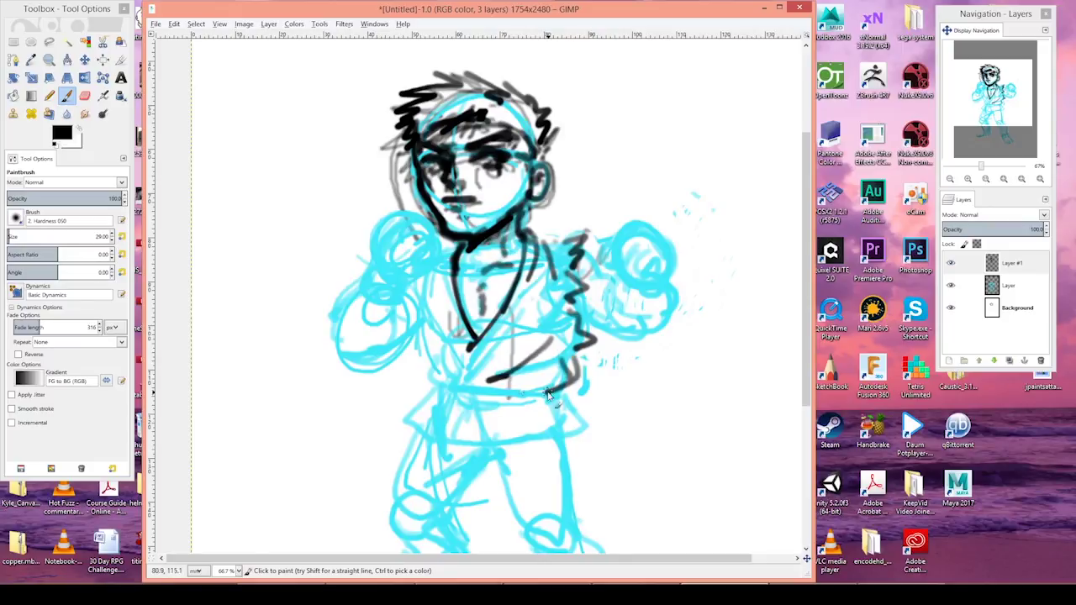
Draw the opposite ragged sleeve edge, the jacket's lower overlap and the waistline in black
left_click_drag(411, 282, 425, 306)
left_click_drag(477, 340, 440, 369)
left_click_drag(425, 336, 439, 381)
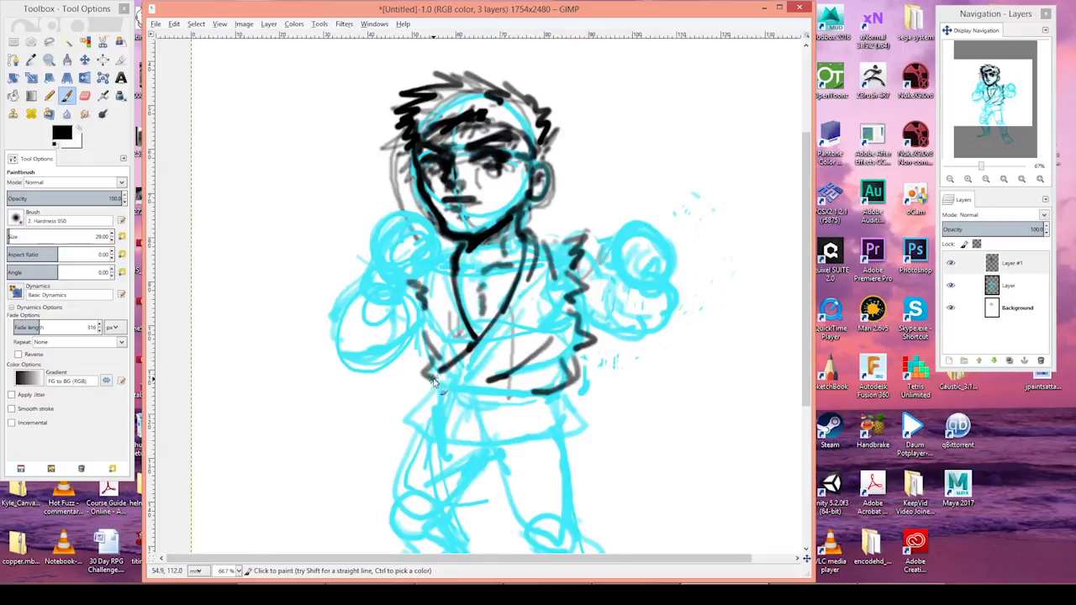
mouse_move(487, 348)
left_mouse_down()
mouse_move(449, 380)
mouse_move(507, 392)
left_mouse_up()
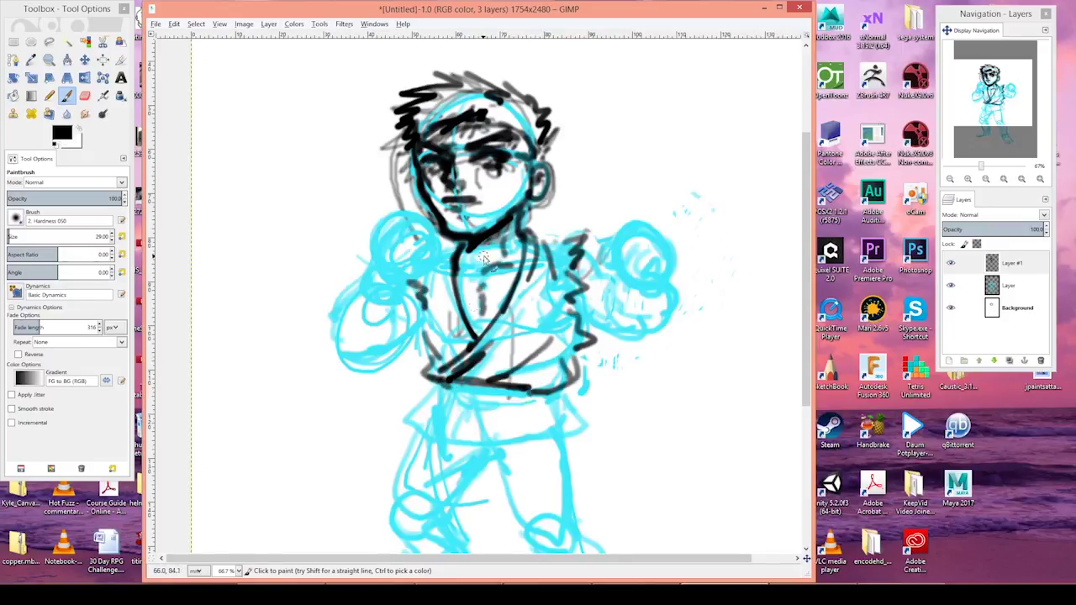
Paint white on the Background layer over the old grey sketch lines around the face, jaw, ear and neck
left_click(1015, 308)
left_click(79, 127)
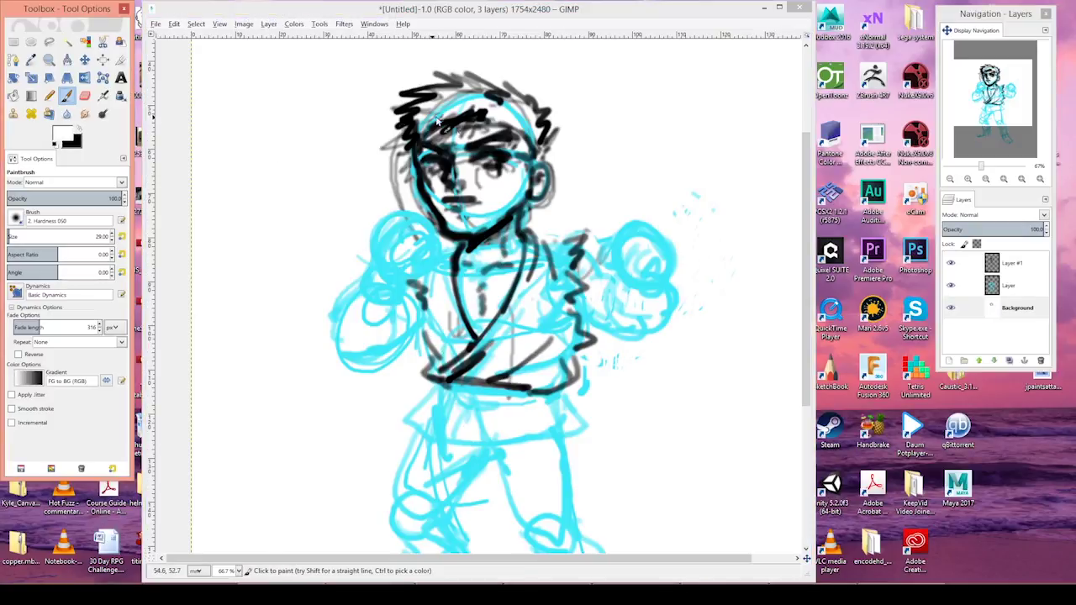
mouse_move(395, 199)
left_mouse_down()
mouse_move(458, 138)
mouse_move(461, 178)
mouse_move(430, 151)
left_mouse_up()
mouse_move(427, 225)
left_mouse_down()
mouse_move(438, 138)
mouse_move(483, 180)
left_mouse_up()
left_click_drag(438, 231, 483, 214)
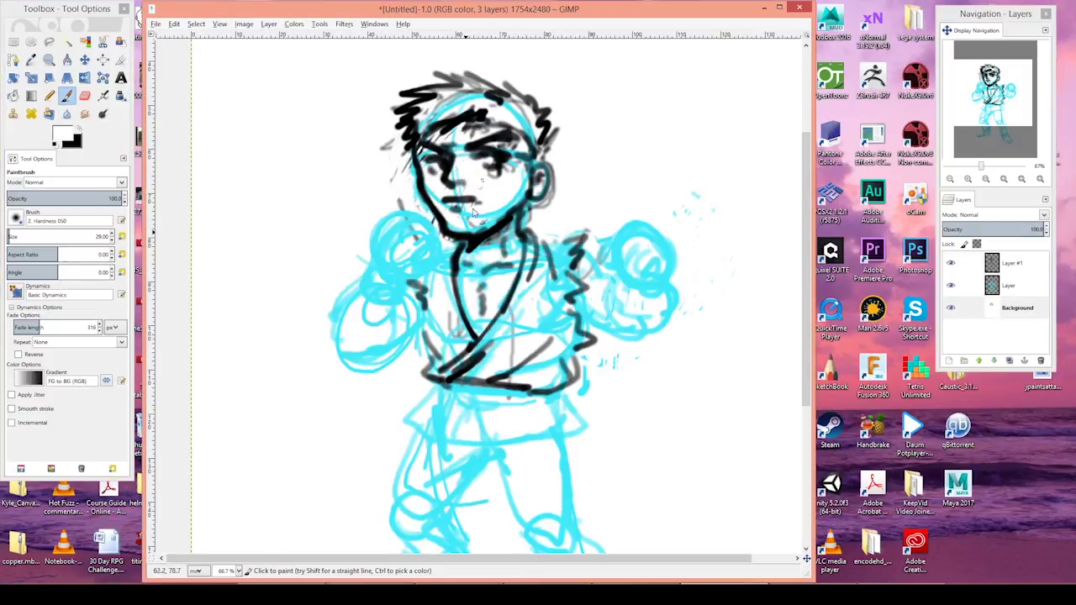
left_click_drag(491, 162, 517, 176)
left_click_drag(508, 128, 542, 193)
mouse_move(514, 227)
left_mouse_down()
mouse_move(535, 211)
mouse_move(548, 155)
left_mouse_up()
left_click_drag(515, 220, 504, 235)
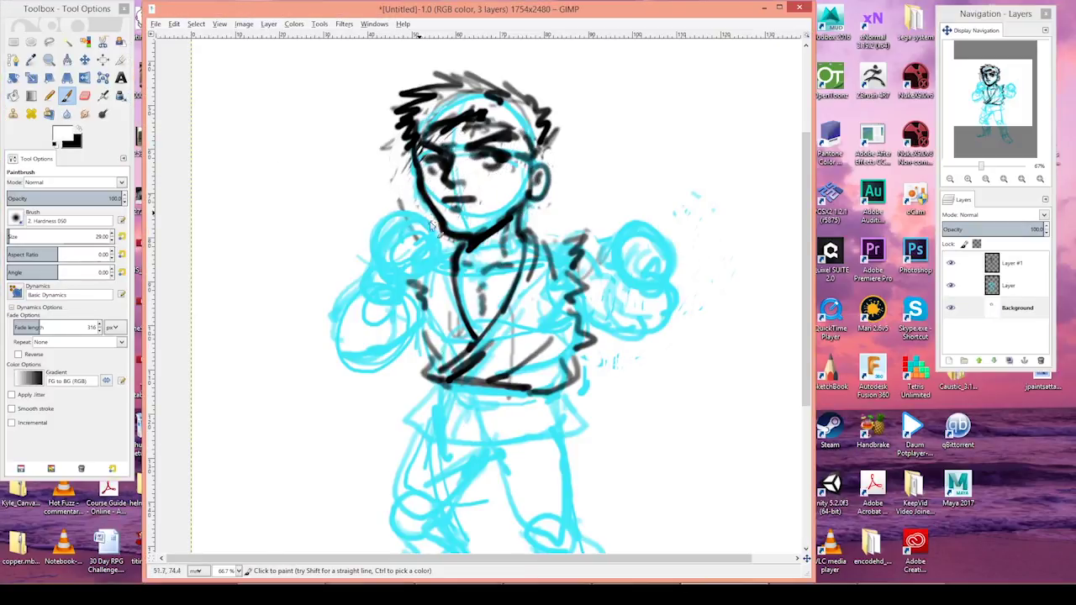
Cover the leftover grey sketch lines beside the cheek and on the chest with white
left_click_drag(431, 225, 402, 203)
mouse_move(428, 244)
left_mouse_down()
mouse_move(409, 149)
mouse_move(393, 180)
left_mouse_up()
left_click_drag(391, 173, 408, 182)
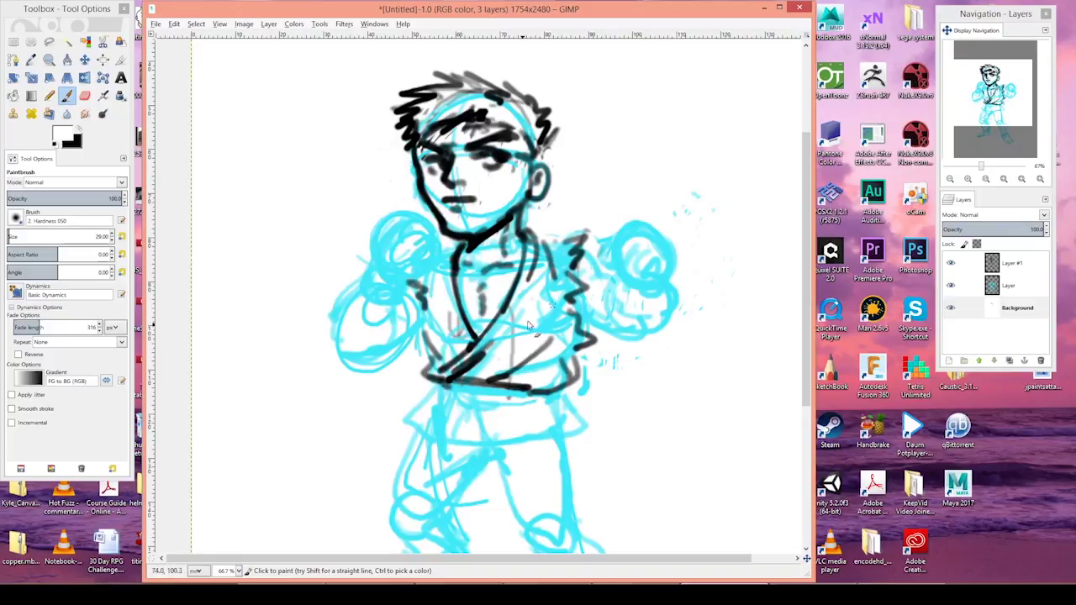
left_click_drag(459, 313, 458, 334)
Draw both fists with dark hand wraps, the forearms and the shoulder lines in black on Layer #1
left_click(1012, 263)
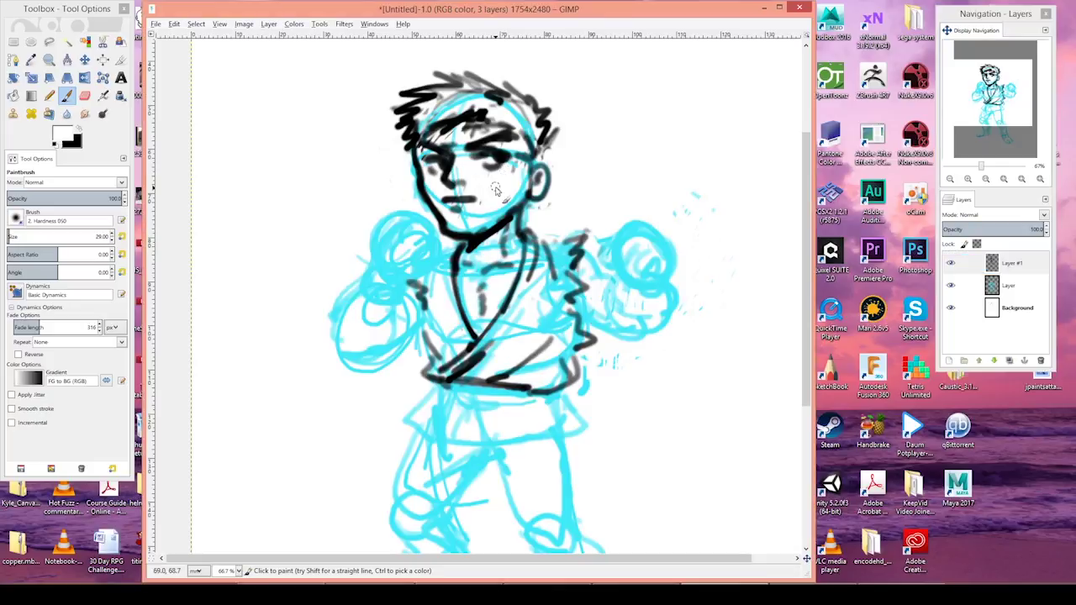
key("x")
mouse_move(401, 234)
left_mouse_down()
mouse_move(409, 223)
mouse_move(430, 232)
mouse_move(420, 259)
mouse_move(430, 265)
mouse_move(376, 266)
mouse_move(389, 302)
mouse_move(401, 229)
mouse_move(413, 268)
left_mouse_up()
mouse_move(354, 312)
left_mouse_down()
mouse_move(336, 349)
mouse_move(403, 336)
mouse_move(430, 282)
left_mouse_up()
mouse_move(629, 236)
left_mouse_down()
mouse_move(674, 252)
mouse_move(613, 243)
mouse_move(631, 277)
mouse_move(664, 277)
mouse_move(622, 298)
mouse_move(639, 286)
mouse_move(668, 300)
mouse_move(589, 323)
mouse_move(601, 274)
mouse_move(657, 261)
mouse_move(630, 290)
mouse_move(602, 252)
mouse_move(564, 333)
mouse_move(446, 259)
left_mouse_up()
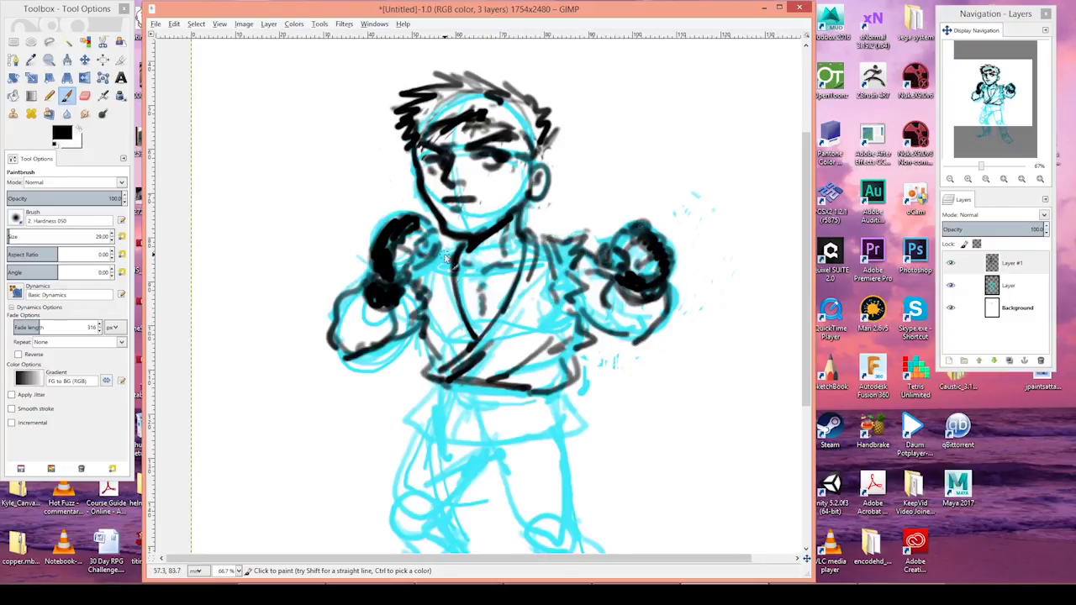
Draw the jacket hem, belt tails, bent leg, both feet and the ragged trouser cuffs in black
scroll(705, 181, "down", 5)
mouse_move(407, 217)
left_mouse_down()
mouse_move(417, 230)
mouse_move(385, 285)
mouse_move(454, 290)
mouse_move(376, 262)
left_mouse_up()
mouse_move(531, 244)
left_mouse_down()
mouse_move(460, 267)
mouse_move(392, 354)
left_mouse_up()
left_click_drag(363, 267, 419, 409)
mouse_move(353, 363)
left_mouse_down()
mouse_move(375, 424)
mouse_move(435, 398)
mouse_move(402, 462)
mouse_move(353, 461)
mouse_move(379, 462)
left_mouse_up()
mouse_move(386, 432)
left_mouse_down()
mouse_move(327, 460)
mouse_move(341, 473)
mouse_move(383, 462)
left_mouse_up()
left_click_drag(531, 467, 542, 505)
mouse_move(565, 461)
left_mouse_down()
mouse_move(585, 485)
mouse_move(549, 507)
mouse_move(562, 520)
mouse_move(602, 500)
left_mouse_up()
left_click_drag(518, 467, 579, 445)
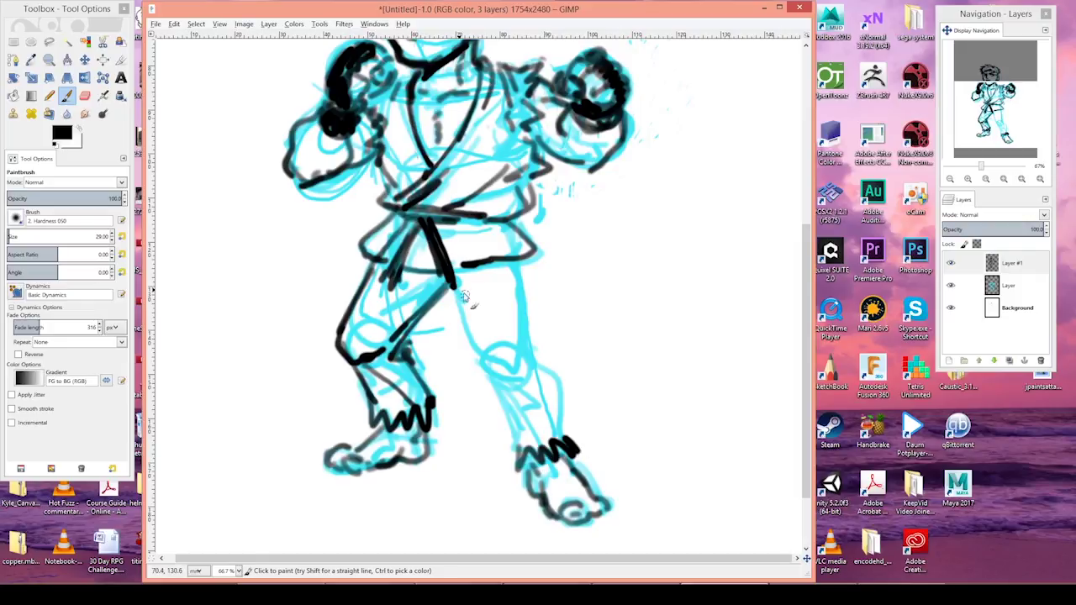
Outline the straight leg with its knee and calf in black, and scribble a ground shadow between the feet
left_click_drag(384, 313, 440, 276)
left_click_drag(526, 260, 534, 376)
mouse_move(454, 295)
left_mouse_down()
mouse_move(508, 374)
mouse_move(517, 431)
left_mouse_up()
left_click_drag(533, 363, 561, 426)
mouse_move(505, 410)
left_mouse_down()
mouse_move(553, 412)
mouse_move(526, 460)
left_mouse_up()
left_click_drag(429, 407, 437, 425)
mouse_move(380, 476)
left_mouse_down()
mouse_move(466, 462)
mouse_move(462, 512)
mouse_move(526, 511)
left_mouse_up()
Add parallel black lines along both jacket lapels to give the collar a border
scroll(533, 252, "up", 3)
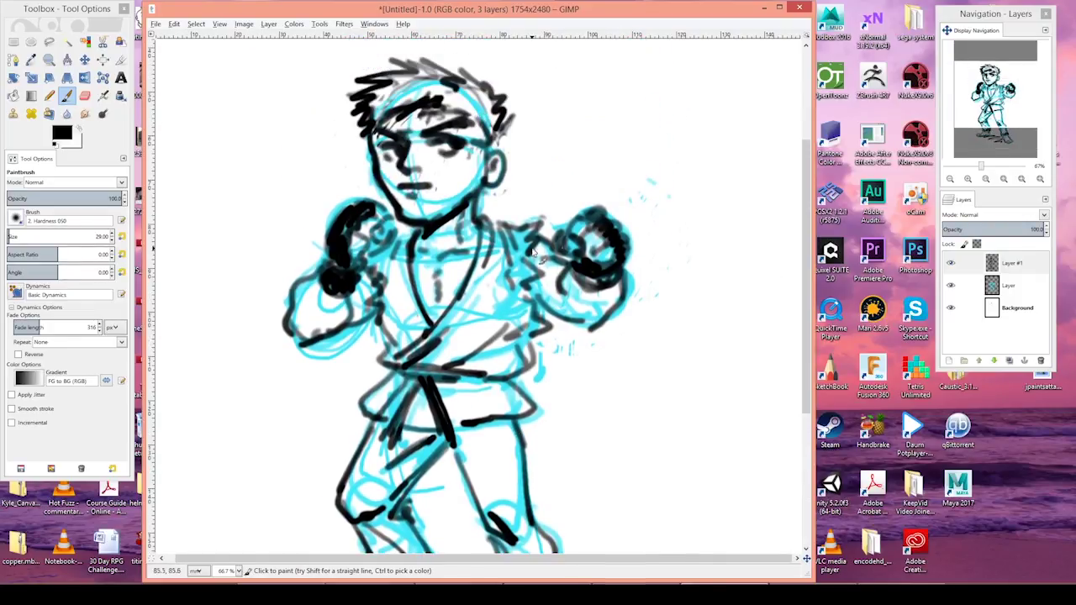
left_click_drag(393, 260, 430, 344)
left_click_drag(476, 284, 420, 345)
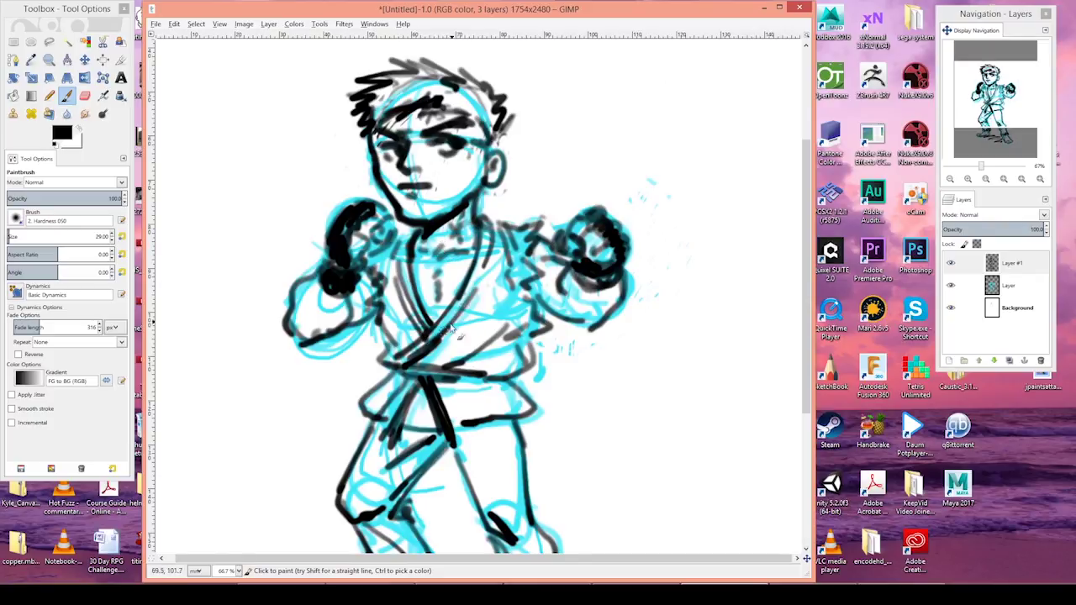
left_click_drag(485, 255, 460, 307)
Reinforce the hand wraps, the extended forearm and both ragged sleeve edges with extra black strokes
mouse_move(413, 229)
left_mouse_down()
mouse_move(373, 239)
mouse_move(385, 210)
mouse_move(397, 237)
mouse_move(353, 263)
left_mouse_up()
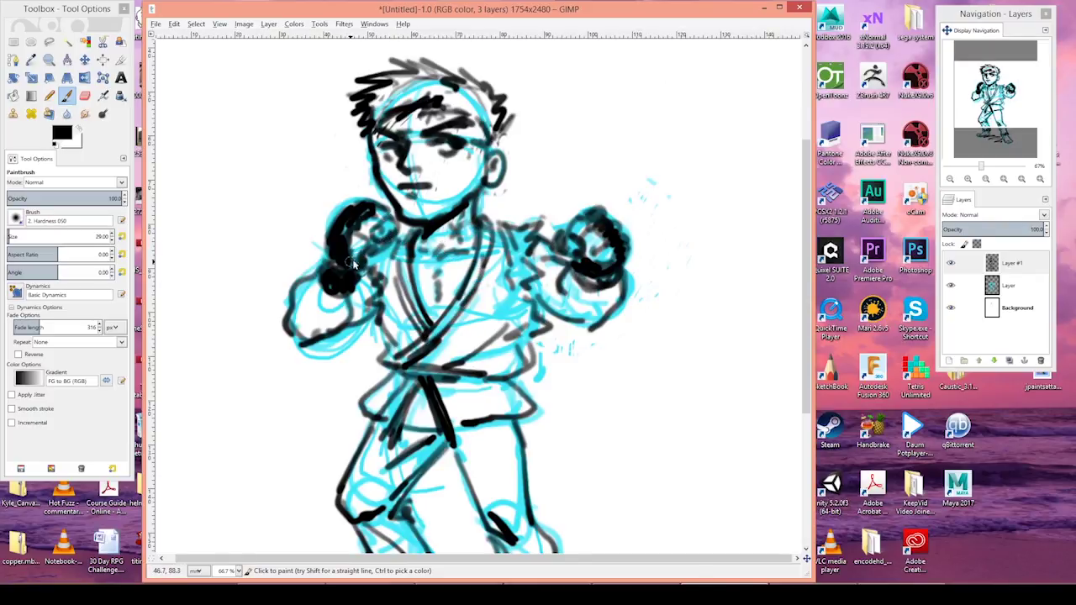
left_click_drag(598, 277, 577, 282)
left_click_drag(568, 303, 584, 321)
left_click_drag(523, 299, 541, 325)
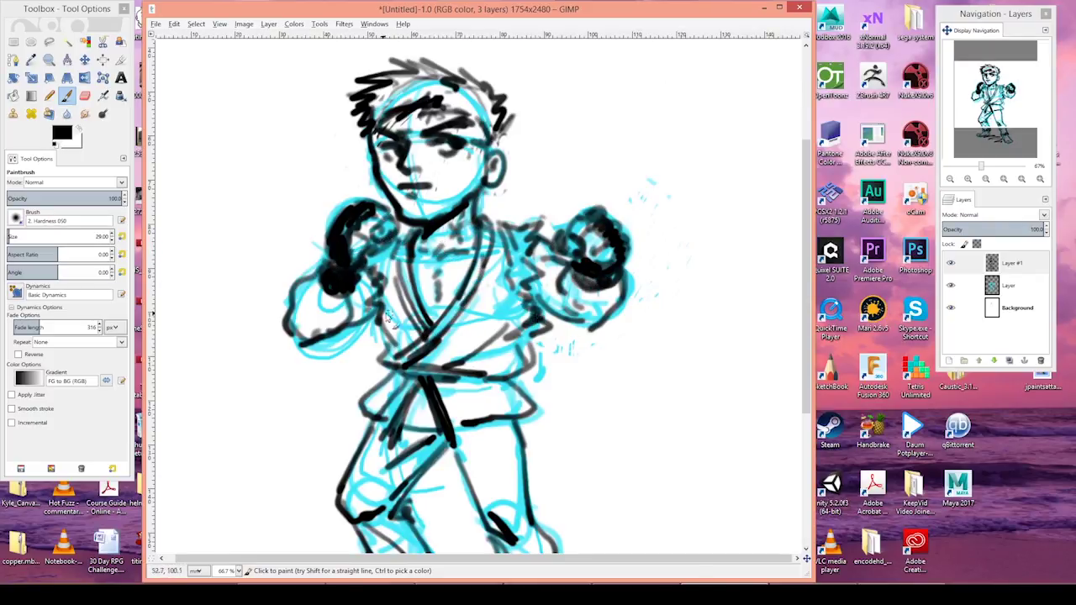
left_click_drag(386, 320, 378, 335)
Thicken the belt and its hanging tails in black, and shade beneath the jacket hem
left_click_drag(410, 369, 478, 375)
mouse_move(426, 379)
left_mouse_down()
mouse_move(439, 427)
mouse_move(418, 377)
mouse_move(395, 430)
mouse_move(414, 405)
mouse_move(449, 447)
mouse_move(414, 395)
mouse_move(367, 408)
left_mouse_up()
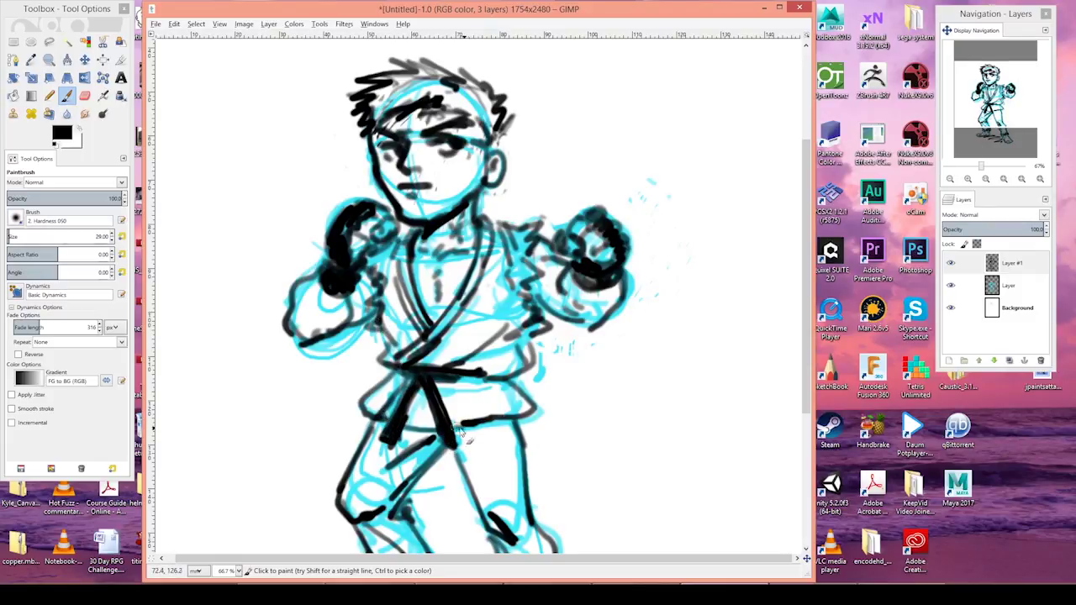
mouse_move(506, 420)
left_mouse_down()
mouse_move(463, 445)
mouse_move(504, 425)
left_mouse_up()
left_click_drag(407, 436, 433, 456)
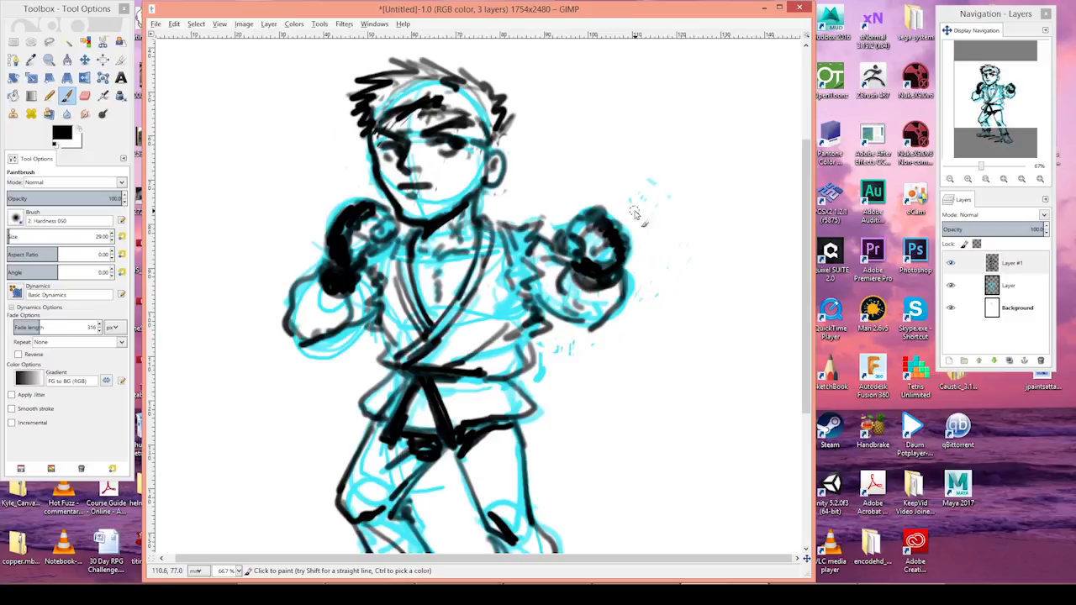
Set the paintbrush's foreground colour to a light skin tone, ffc7a1
left_click_drag(996, 92, 990, 89)
left_click(84, 42)
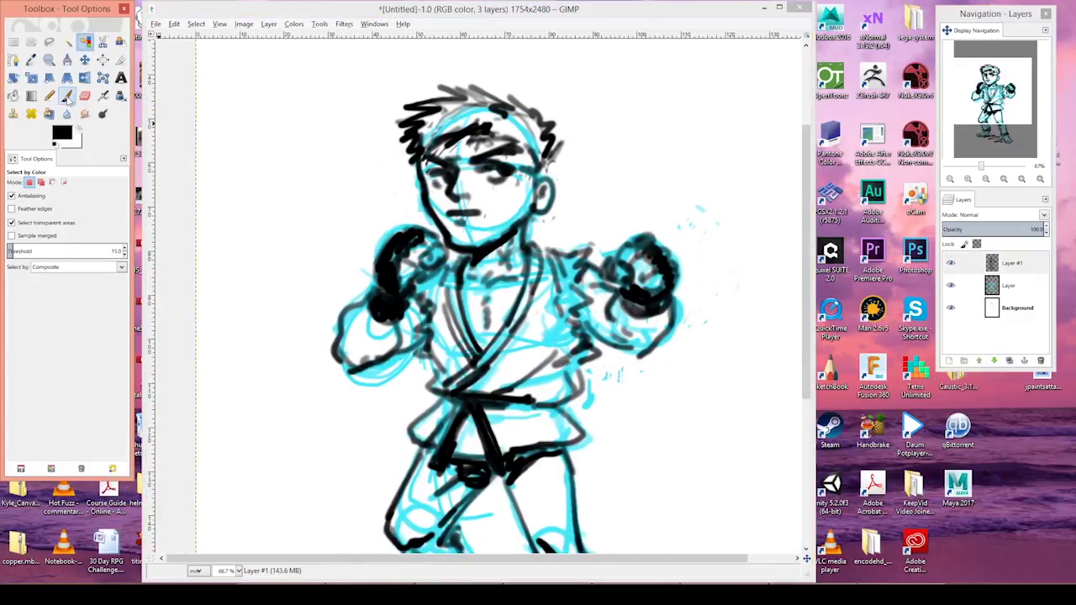
left_click(67, 97)
left_click(62, 133)
mouse_move(69, 131)
left_mouse_down()
mouse_move(56, 157)
mouse_move(99, 113)
left_mouse_up()
left_click(49, 75)
left_click(49, 76)
left_click(63, 75)
left_click(60, 153)
left_click(73, 149)
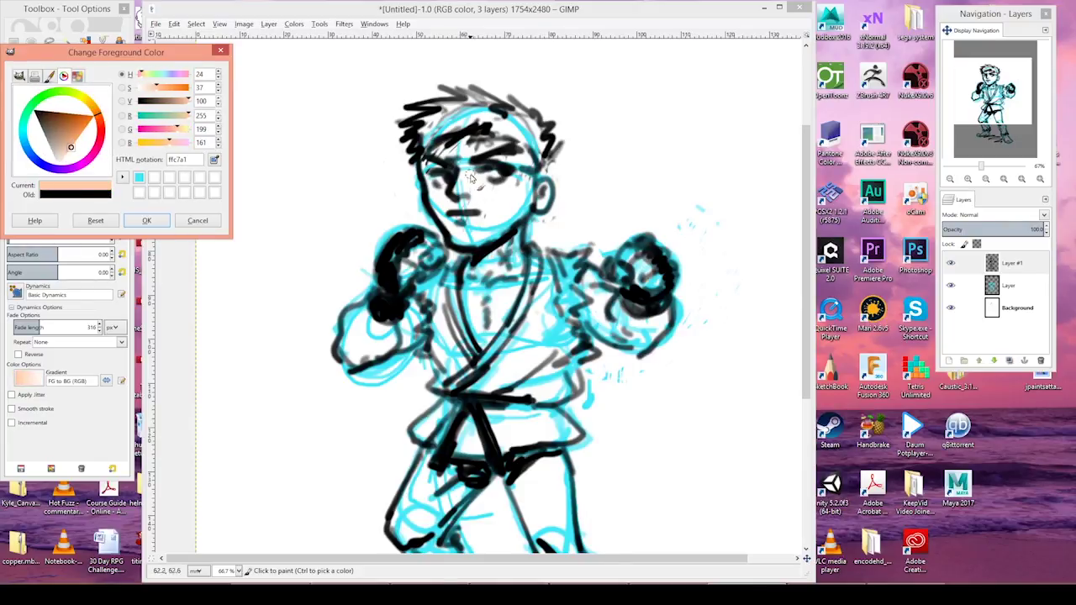
Paint the face, neck and open chest area with the skin tone
mouse_move(469, 179)
left_mouse_down()
mouse_move(444, 156)
mouse_move(463, 167)
mouse_move(464, 198)
mouse_move(474, 173)
mouse_move(473, 184)
mouse_move(486, 187)
mouse_move(465, 159)
mouse_move(516, 156)
mouse_move(527, 174)
mouse_move(464, 204)
mouse_move(510, 186)
mouse_move(462, 210)
mouse_move(484, 220)
mouse_move(488, 198)
mouse_move(529, 185)
mouse_move(517, 220)
mouse_move(456, 237)
left_mouse_up()
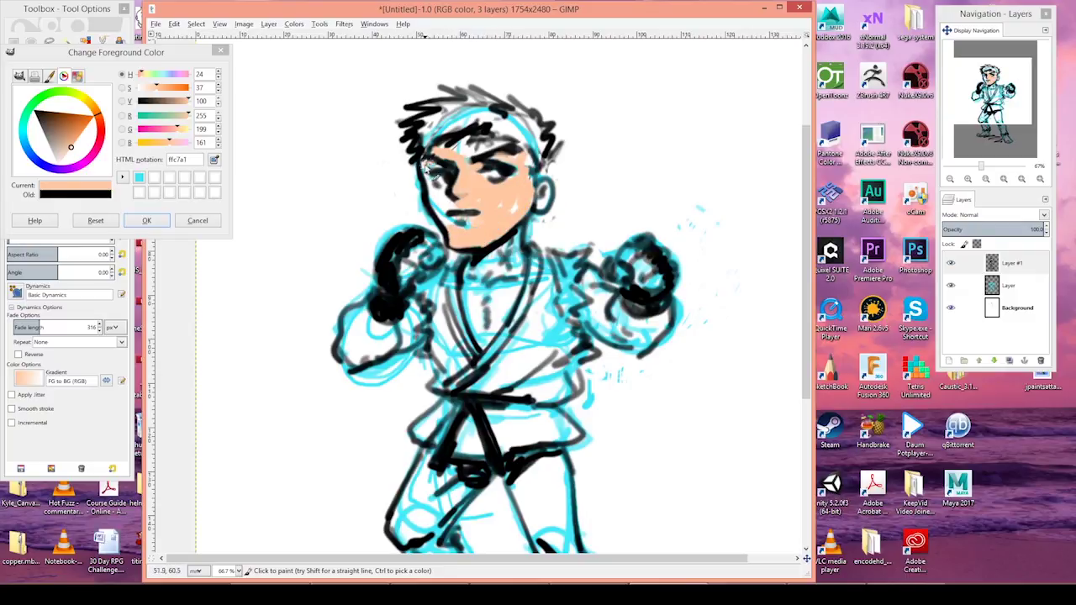
left_click_drag(427, 170, 442, 214)
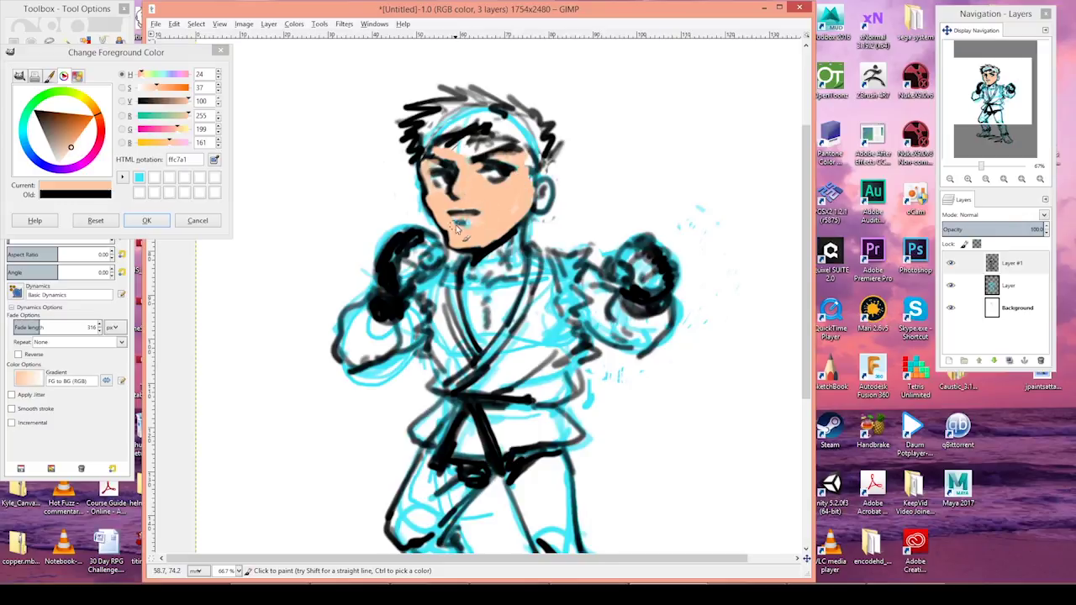
mouse_move(519, 244)
left_mouse_down()
mouse_move(469, 296)
mouse_move(475, 332)
mouse_move(482, 273)
mouse_move(478, 306)
mouse_move(505, 283)
mouse_move(479, 348)
mouse_move(515, 286)
mouse_move(507, 249)
left_mouse_up()
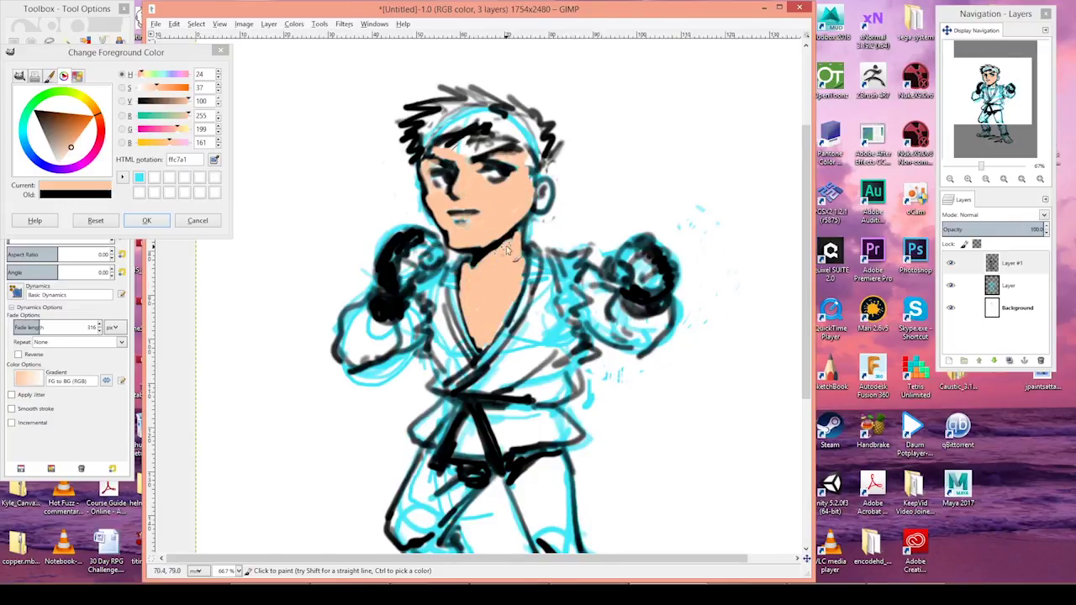
Fill both forearms, the fists and the ear with the skin tone, and touch up the cheek
mouse_move(382, 308)
left_mouse_down()
mouse_move(415, 318)
mouse_move(402, 343)
mouse_move(415, 311)
mouse_move(366, 353)
mouse_move(345, 357)
mouse_move(359, 316)
mouse_move(368, 317)
mouse_move(352, 338)
mouse_move(376, 329)
mouse_move(390, 338)
mouse_move(336, 352)
left_mouse_up()
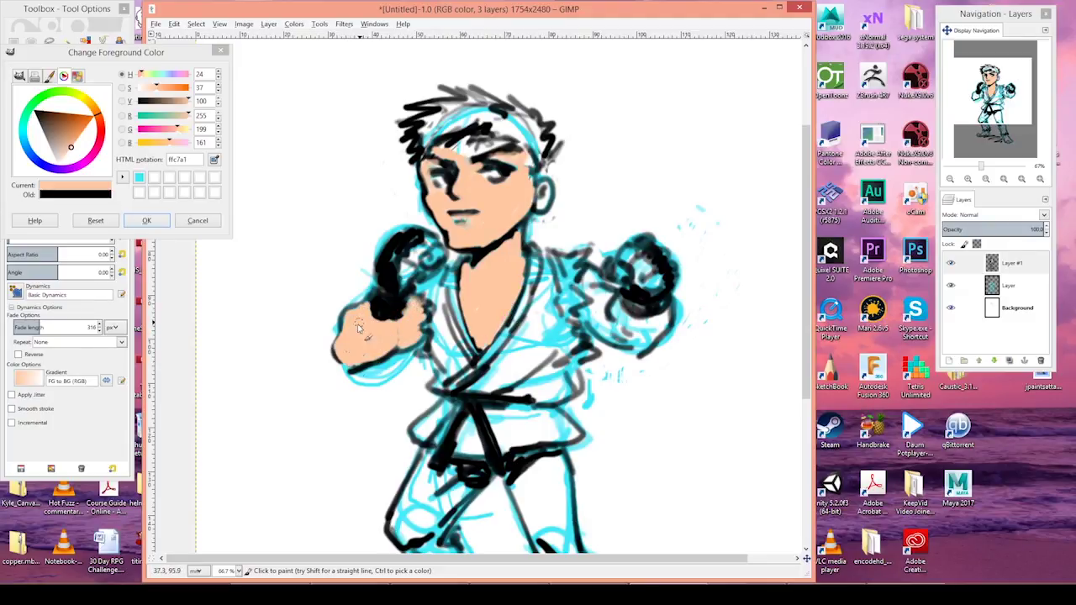
mouse_move(430, 242)
left_mouse_down()
mouse_move(400, 267)
mouse_move(414, 252)
mouse_move(406, 282)
mouse_move(397, 275)
mouse_move(415, 246)
left_mouse_up()
mouse_move(626, 277)
left_mouse_down()
mouse_move(624, 259)
mouse_move(655, 288)
mouse_move(617, 265)
left_mouse_up()
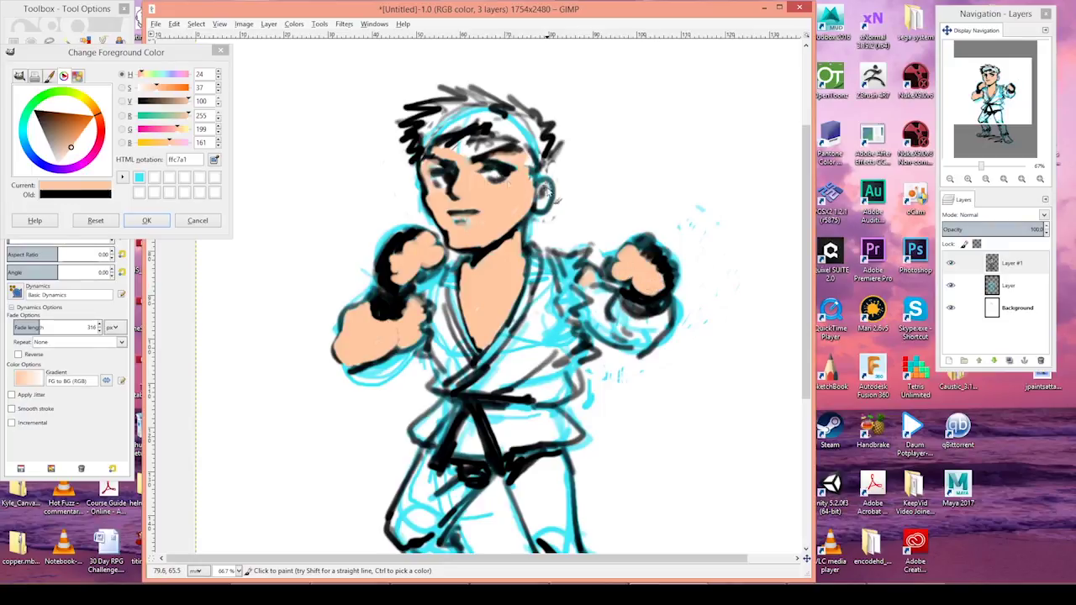
left_click_drag(543, 186, 549, 189)
mouse_move(593, 273)
left_mouse_down()
mouse_move(605, 304)
mouse_move(595, 311)
mouse_move(618, 306)
mouse_move(609, 289)
mouse_move(619, 321)
mouse_move(668, 327)
mouse_move(639, 348)
mouse_move(606, 329)
mouse_move(637, 347)
left_mouse_up()
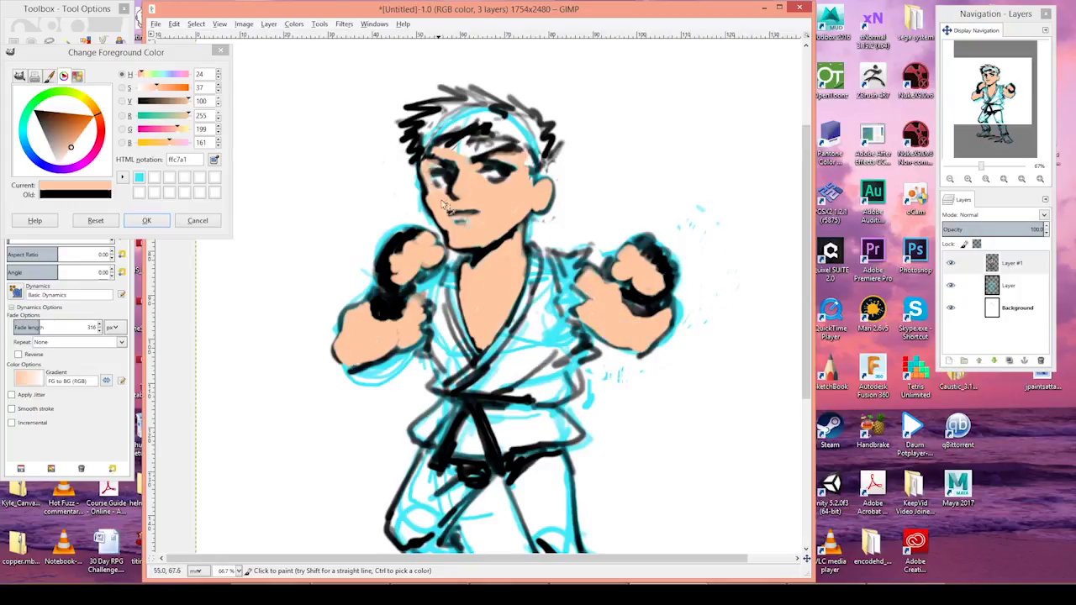
left_click_drag(446, 205, 427, 168)
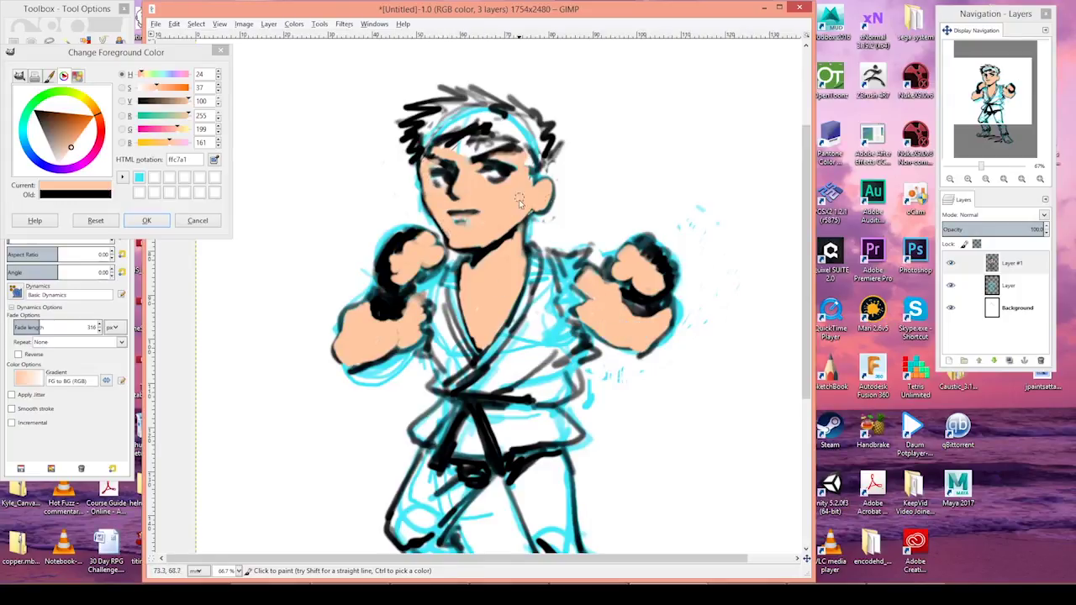
Paint both bare feet with the skin tone
scroll(488, 240, "down", 5)
mouse_move(500, 458)
left_mouse_down()
mouse_move(429, 476)
mouse_move(457, 487)
left_mouse_up()
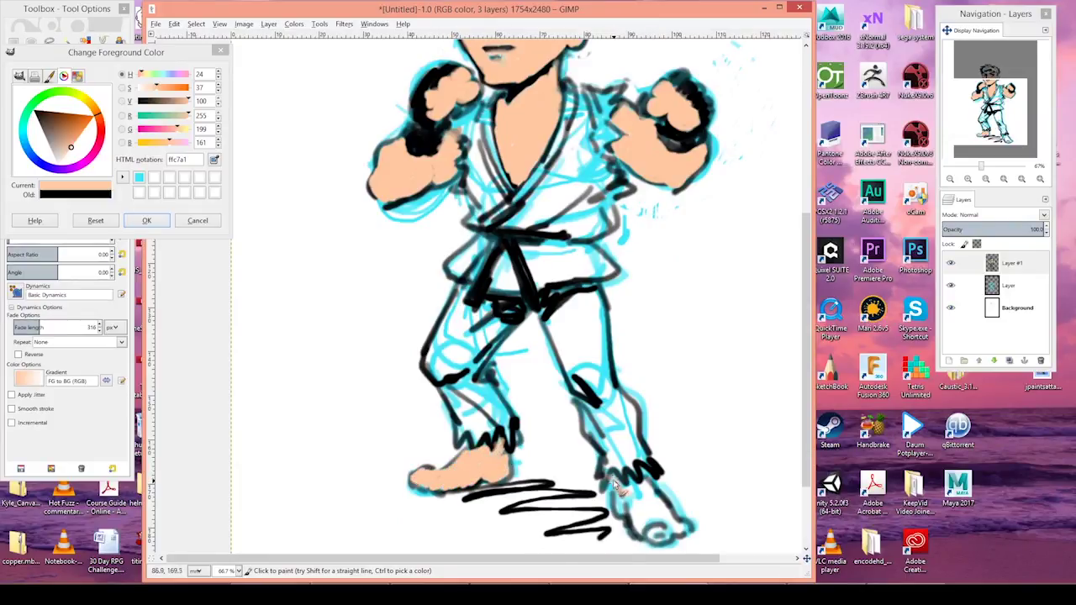
mouse_move(616, 484)
left_mouse_down()
mouse_move(632, 524)
mouse_move(636, 505)
mouse_move(673, 519)
mouse_move(673, 536)
mouse_move(660, 507)
mouse_move(668, 520)
mouse_move(640, 537)
left_mouse_up()
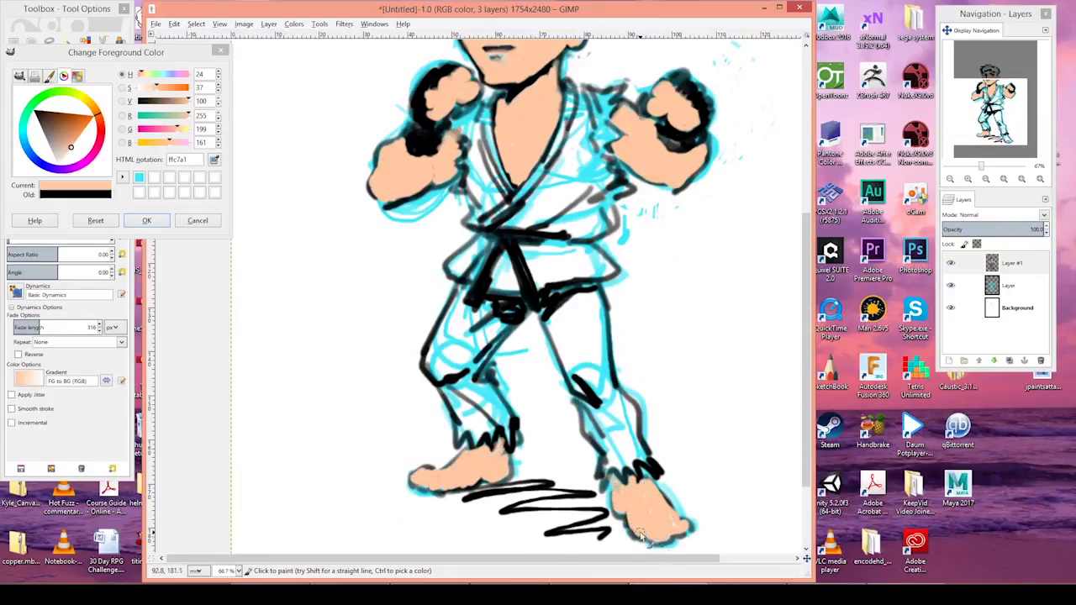
Change the foreground colour to red e32326 and paint the headband with its tail and both hand wraps
left_click_drag(580, 210, 575, 374)
left_click(100, 131)
left_click_drag(77, 134, 83, 131)
mouse_move(496, 153)
left_mouse_down()
mouse_move(498, 155)
mouse_move(475, 148)
mouse_move(502, 144)
mouse_move(498, 155)
mouse_move(557, 156)
mouse_move(453, 156)
mouse_move(425, 191)
mouse_move(451, 186)
mouse_move(427, 206)
mouse_move(433, 219)
mouse_move(428, 190)
left_mouse_up()
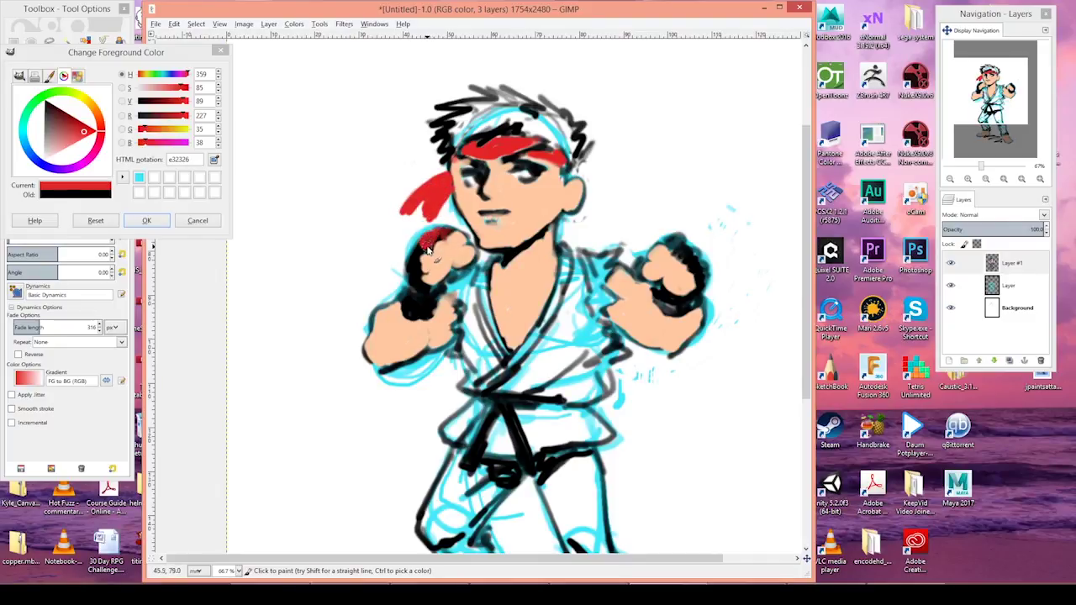
mouse_move(414, 267)
left_mouse_down()
mouse_move(424, 289)
mouse_move(458, 277)
mouse_move(410, 301)
mouse_move(435, 297)
left_mouse_up()
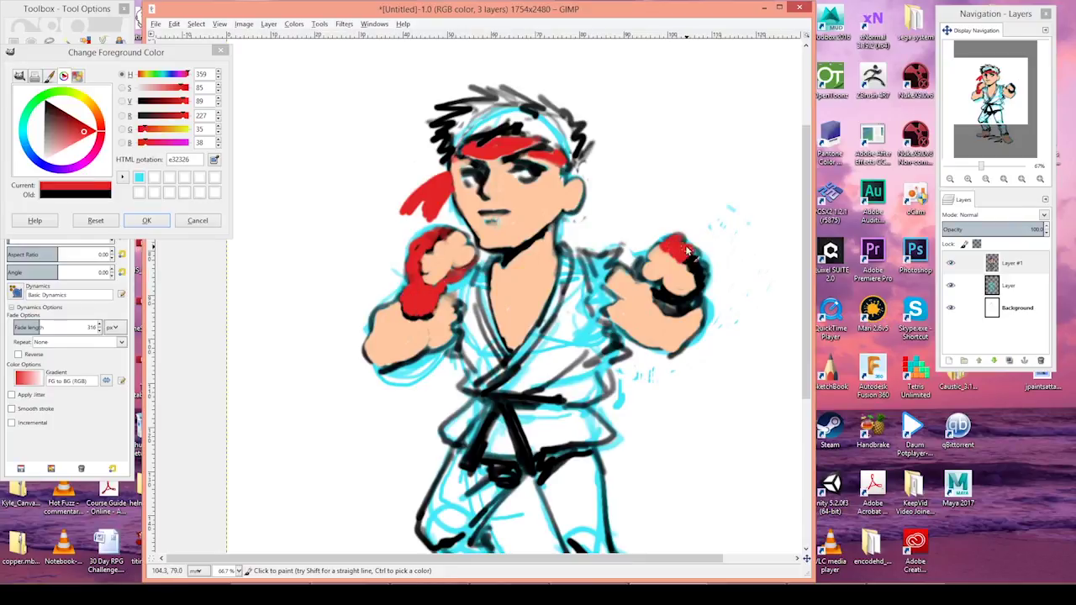
mouse_move(687, 250)
left_mouse_down()
mouse_move(703, 279)
mouse_move(677, 313)
left_mouse_up()
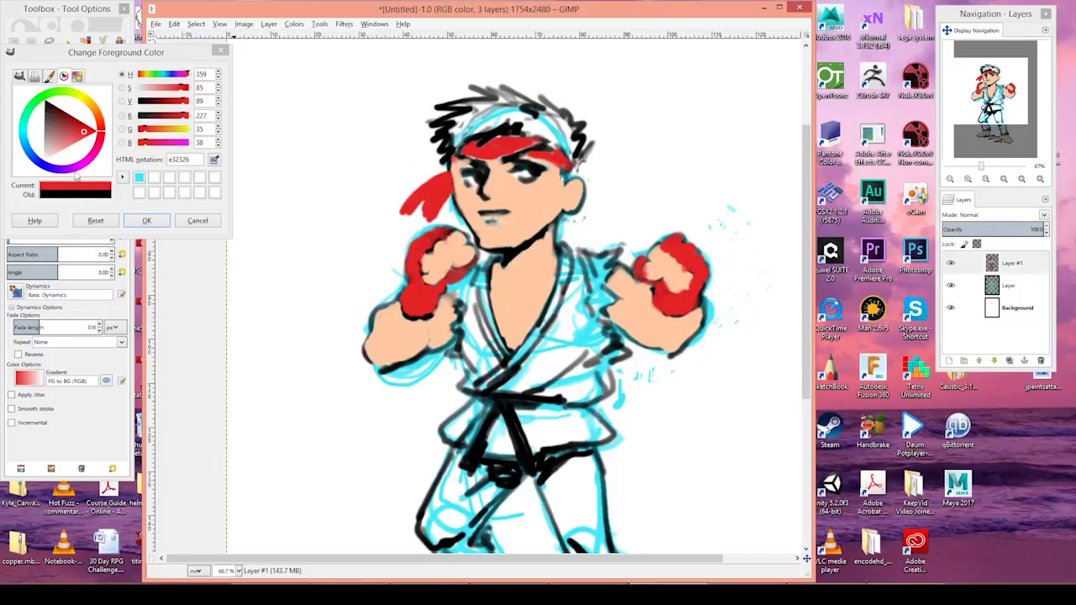
Change the foreground colour to dark brown 260d0e and paint the hair, sideburn and eyebrows
left_click(49, 106)
mouse_move(437, 113)
left_mouse_down()
mouse_move(502, 97)
mouse_move(441, 135)
mouse_move(547, 118)
mouse_move(572, 141)
mouse_move(567, 189)
left_mouse_up()
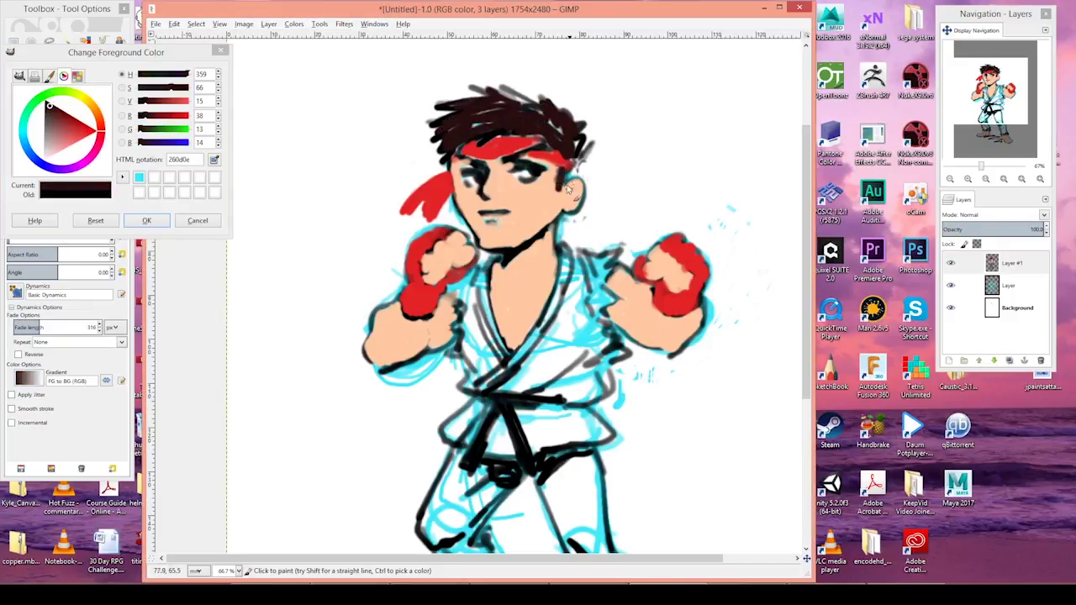
left_click_drag(461, 156, 503, 173)
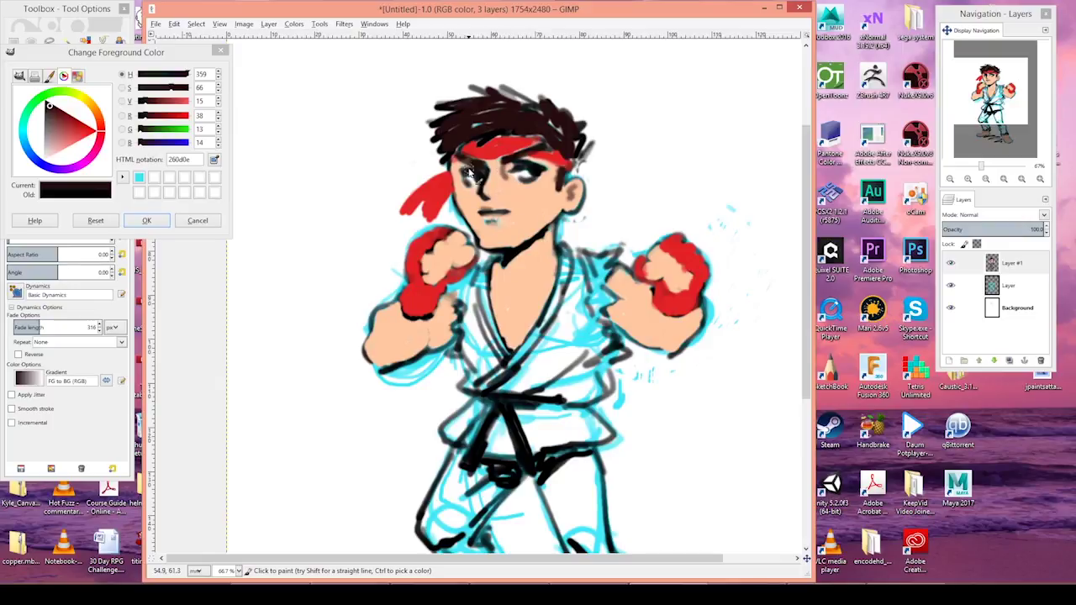
Paint dark brown contour marks on the neck and chest, between the fingers of both fists and on both forearms
mouse_move(523, 244)
left_mouse_down()
mouse_move(547, 273)
mouse_move(496, 349)
left_mouse_up()
left_click_drag(693, 269, 645, 266)
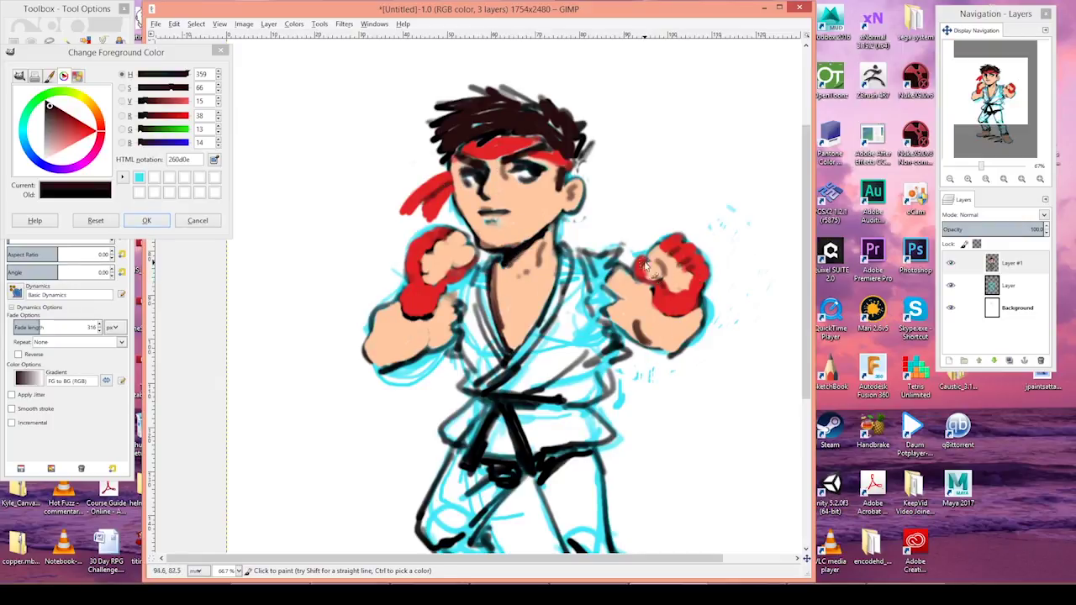
mouse_move(420, 274)
left_mouse_down()
mouse_move(444, 285)
mouse_move(439, 271)
left_mouse_up()
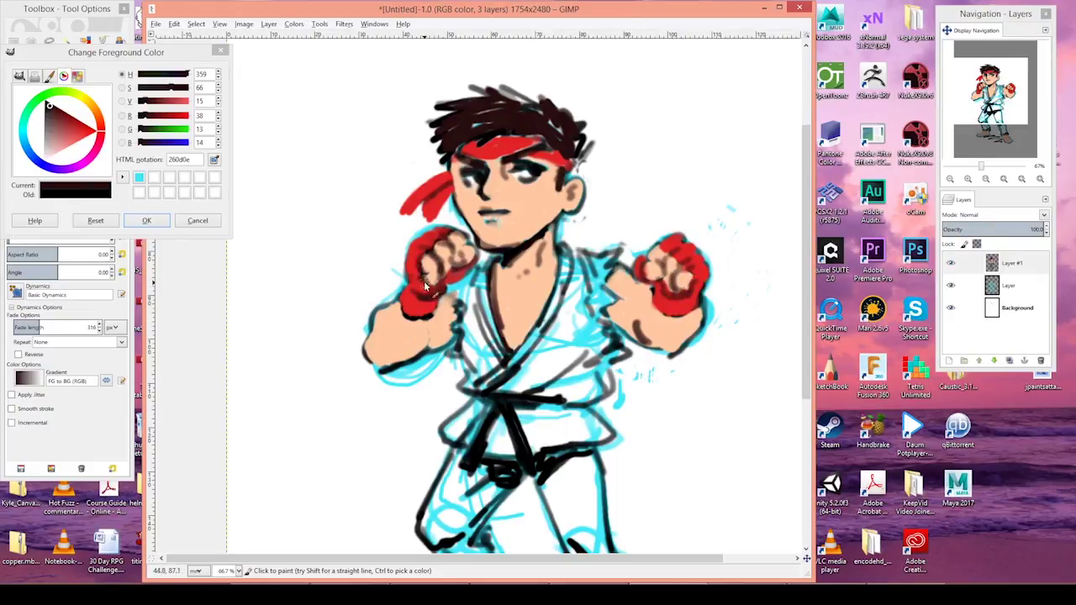
left_click_drag(428, 328, 445, 323)
left_click_drag(649, 301, 643, 323)
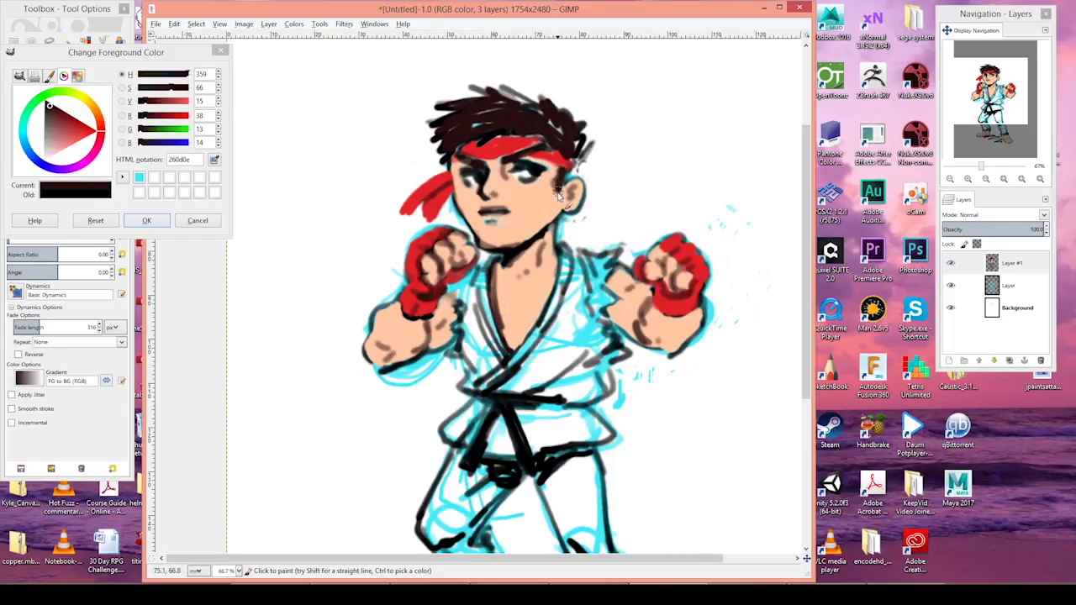
Add dark brown toe and ankle marks to both bare feet
scroll(517, 353, "down", 5)
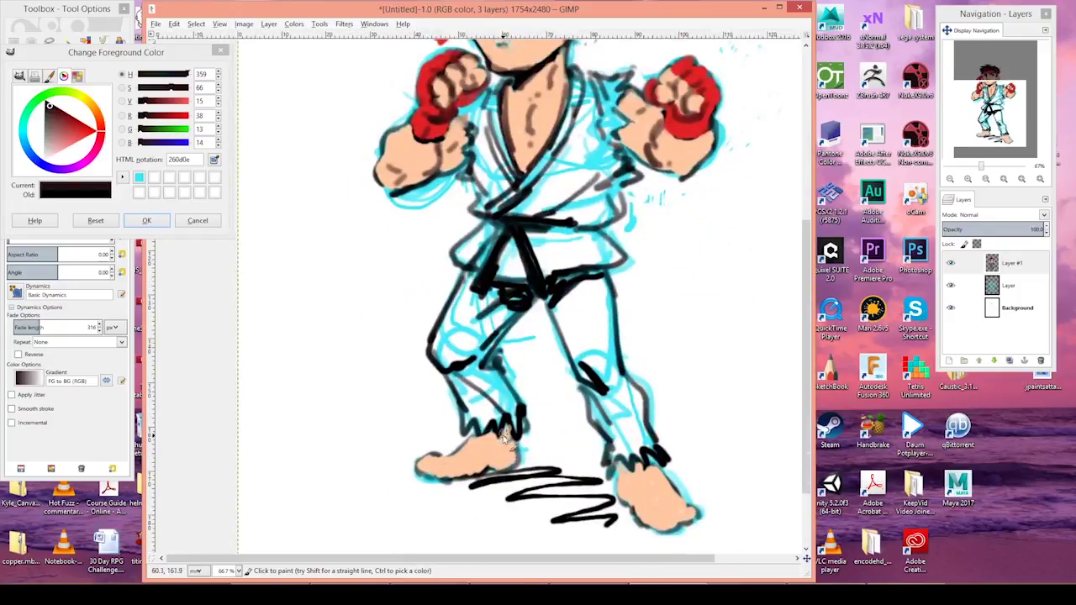
left_click_drag(504, 437, 431, 469)
left_click_drag(630, 486, 623, 504)
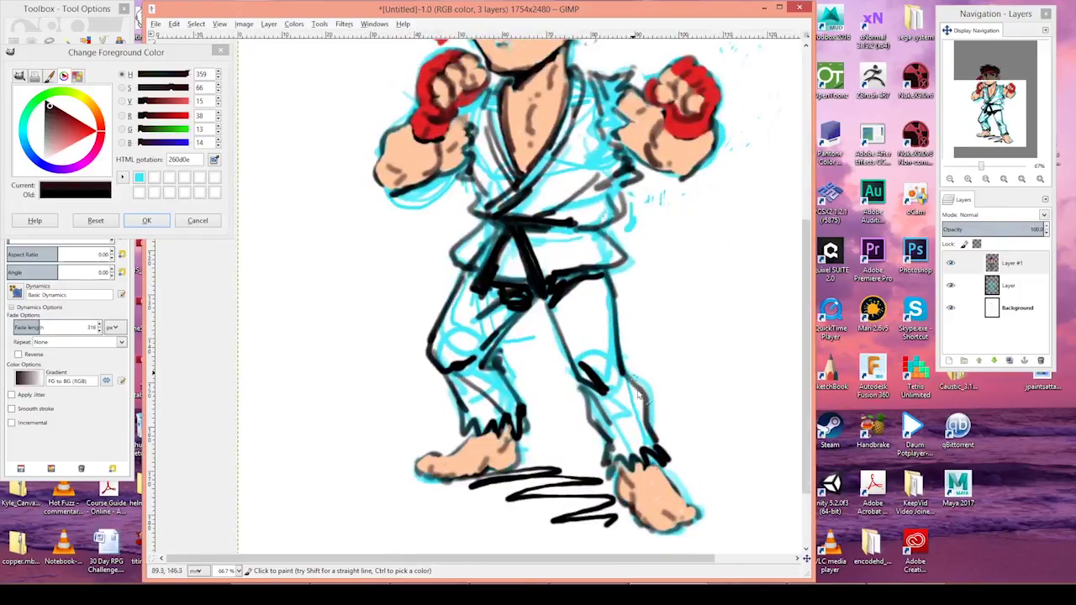
Touch up the eye area in dark brown and cover the cyan under the lower lip with a tone sampled from the face
scroll(639, 395, "up", 6)
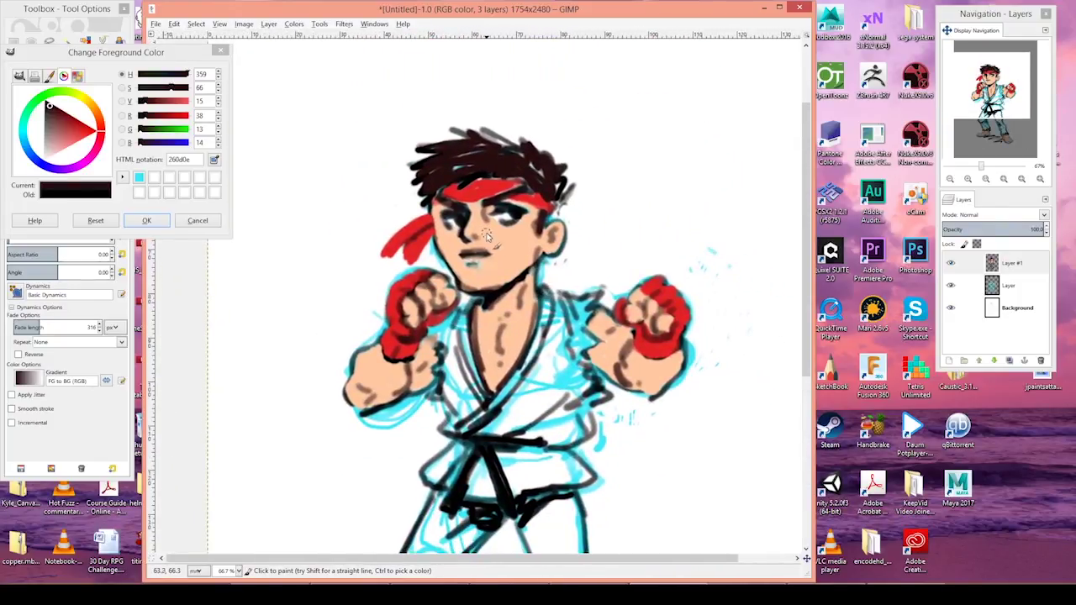
left_click_drag(505, 204, 547, 214)
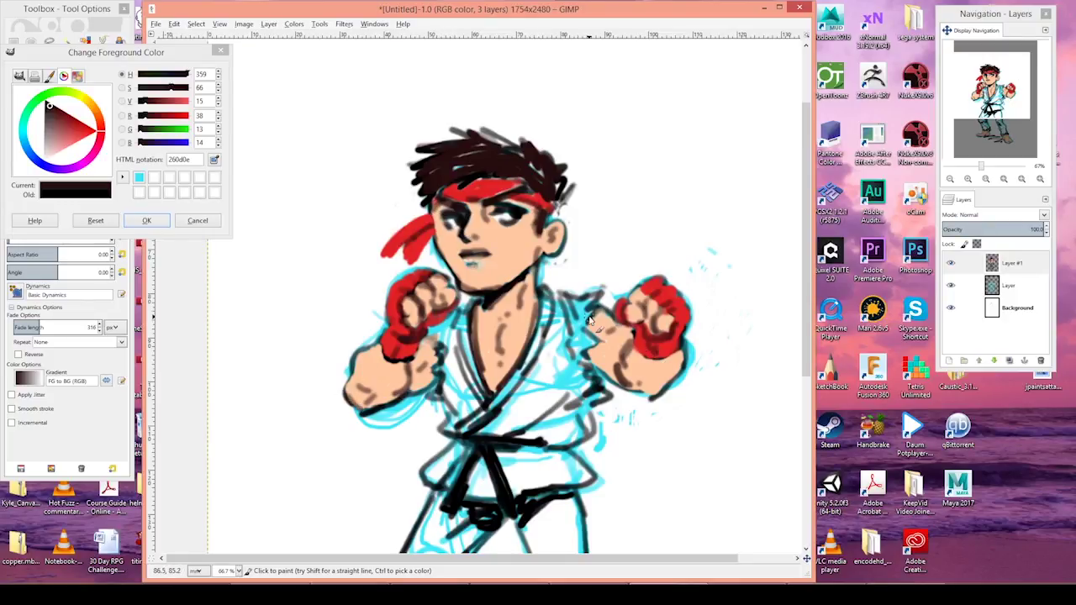
left_click(495, 218, "ctrl")
left_click_drag(465, 257, 492, 271)
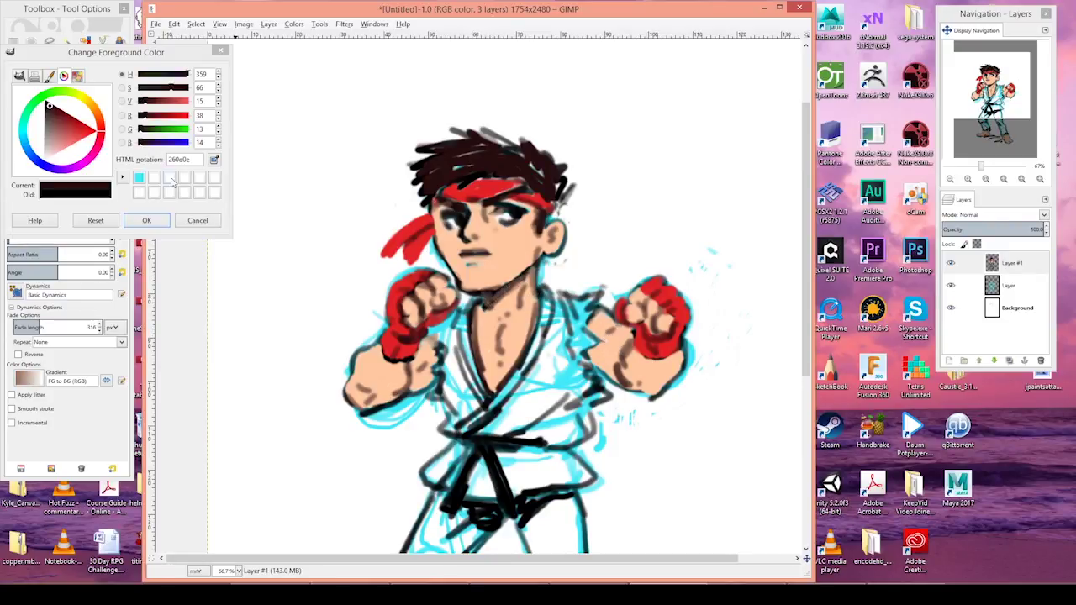
Undo the last stroke, change the foreground colour to reddish brown 531c1d, and shade under the chin and around the mouth with it and sampled tones
key("ctrl+z")
left_click(55, 112)
left_click(56, 111)
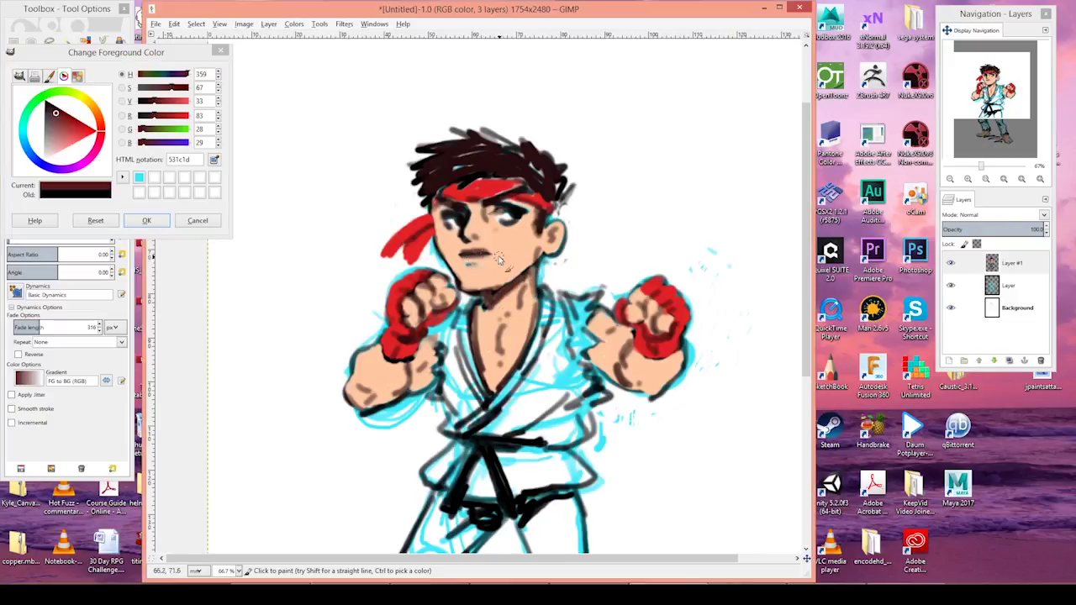
left_click(489, 249, "ctrl")
left_click(477, 264, "ctrl")
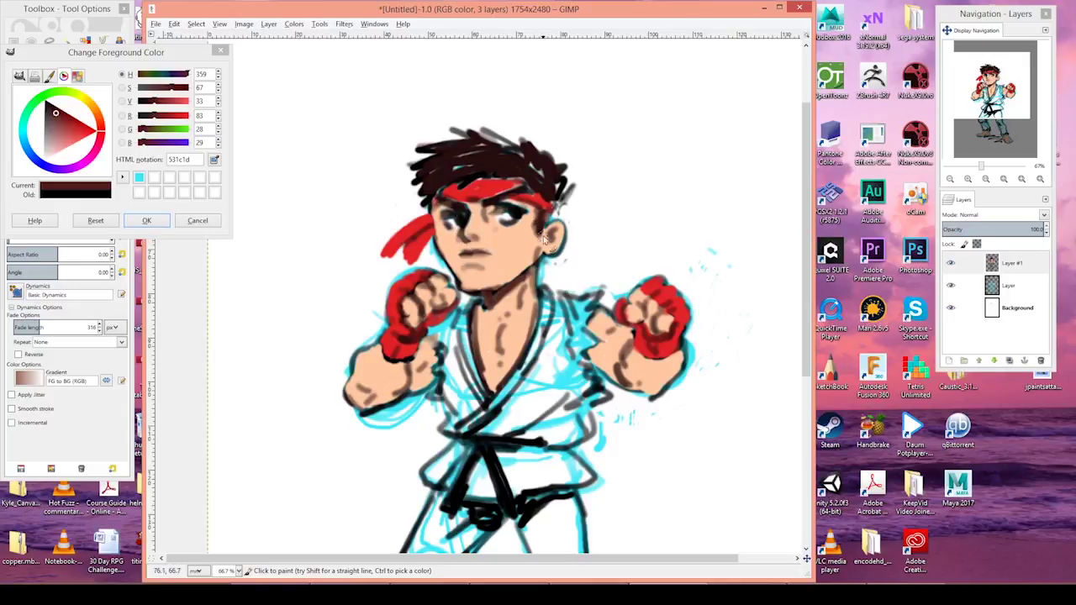
left_click(548, 192, "ctrl")
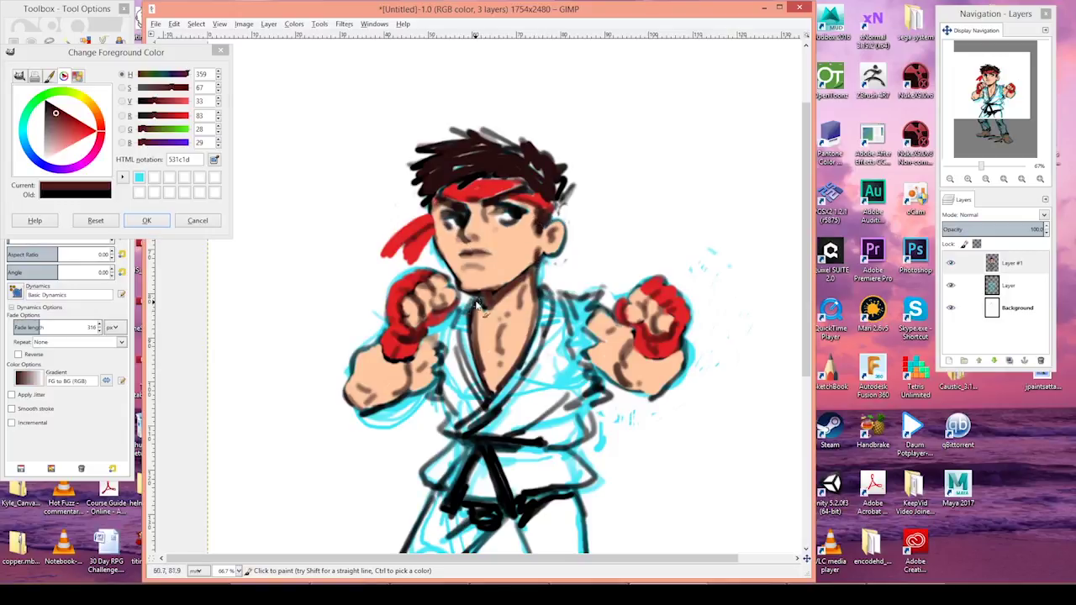
Change the foreground colour to cream faebd8 and paint the upper part of the jacket from the shoulders down to the belt
left_click(949, 178)
left_click(949, 178)
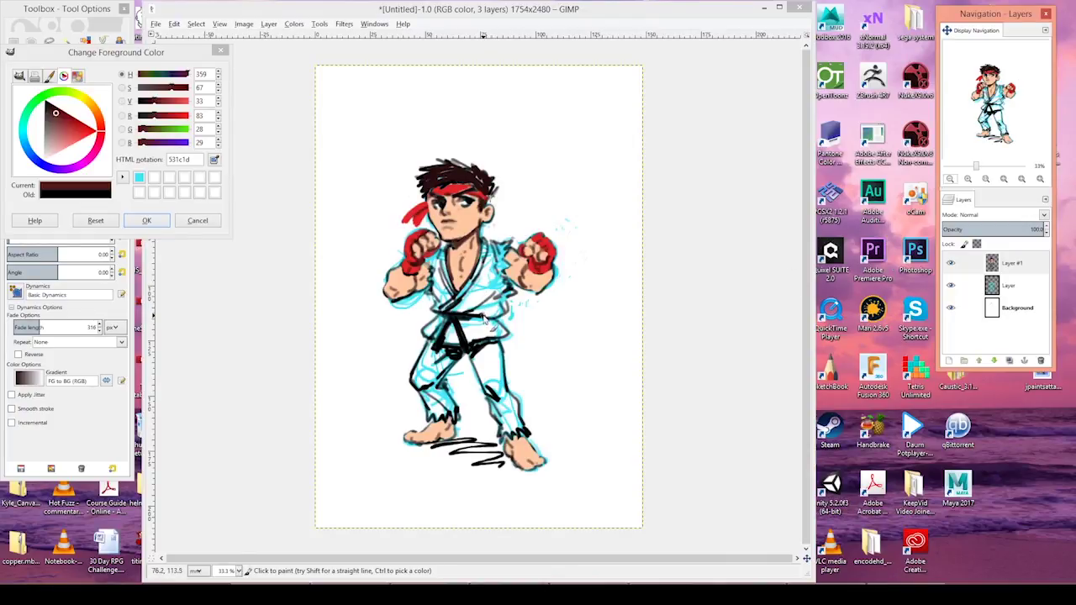
left_click(985, 178)
left_click_drag(995, 99, 988, 85)
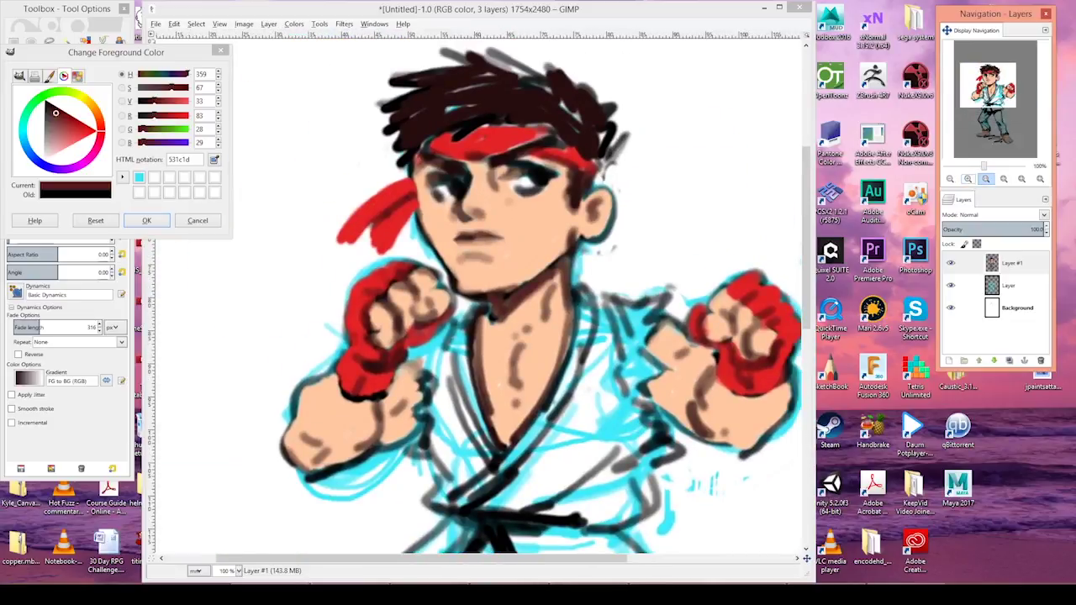
left_click(158, 219)
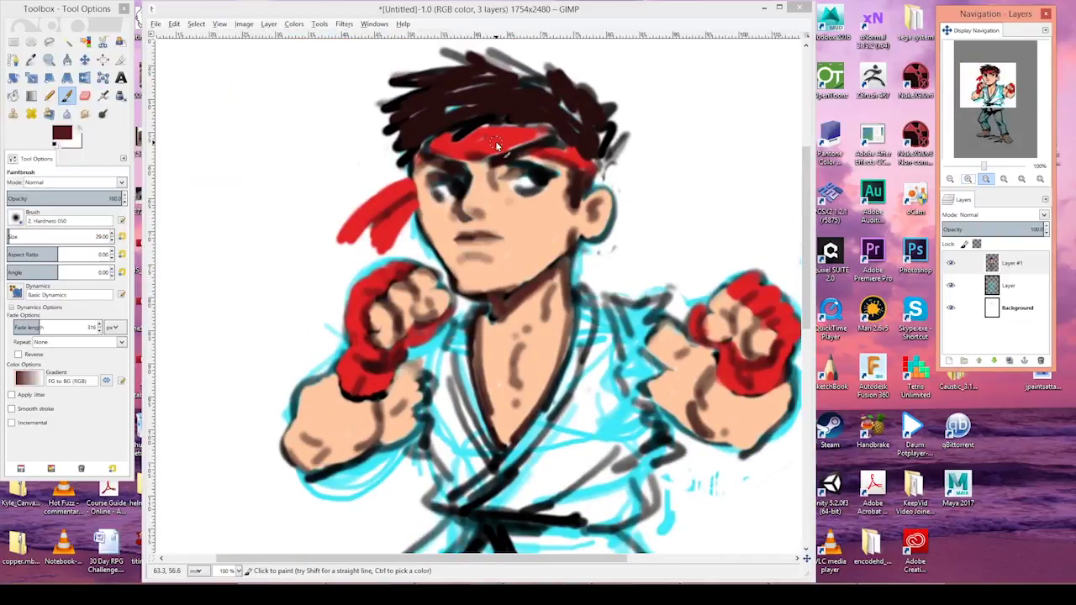
left_click(64, 135)
left_click_drag(57, 120, 52, 146)
left_click(92, 105)
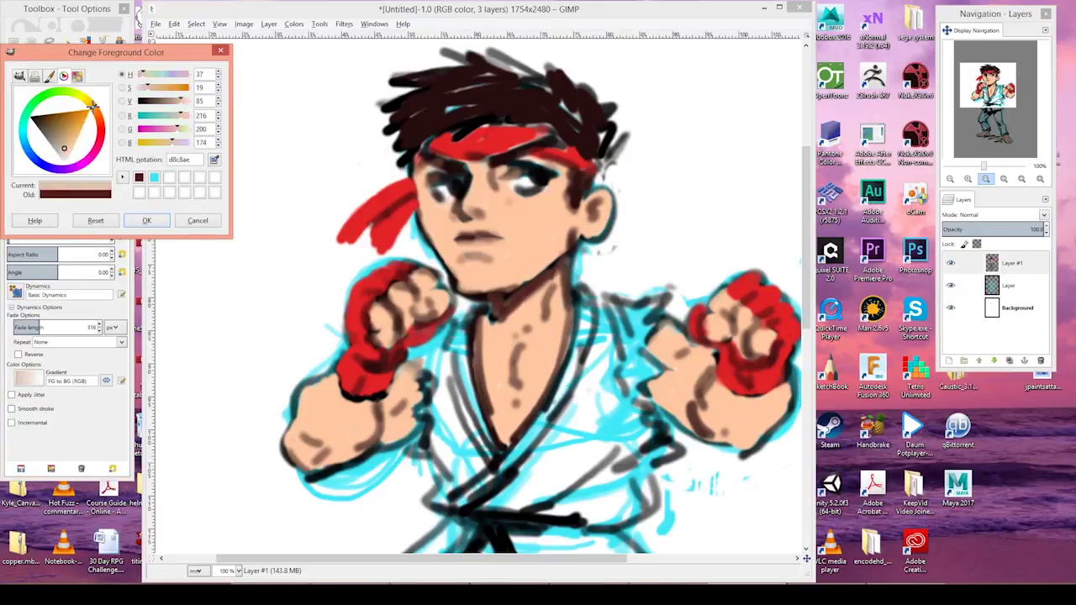
left_click_drag(92, 105, 93, 108)
left_click_drag(64, 149, 67, 156)
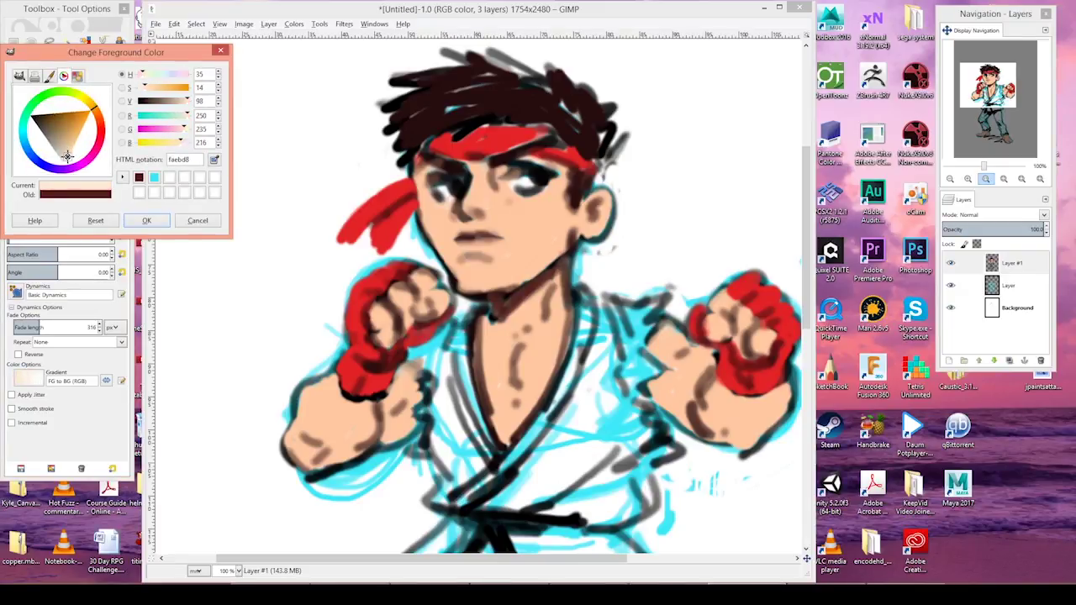
mouse_move(580, 290)
left_mouse_down()
mouse_move(588, 323)
mouse_move(626, 311)
mouse_move(635, 331)
mouse_move(596, 362)
mouse_move(588, 386)
mouse_move(652, 324)
mouse_move(504, 479)
mouse_move(471, 496)
mouse_move(450, 337)
mouse_move(416, 361)
mouse_move(454, 353)
mouse_move(414, 411)
mouse_move(467, 424)
mouse_move(437, 471)
mouse_move(479, 470)
mouse_move(491, 454)
left_mouse_up()
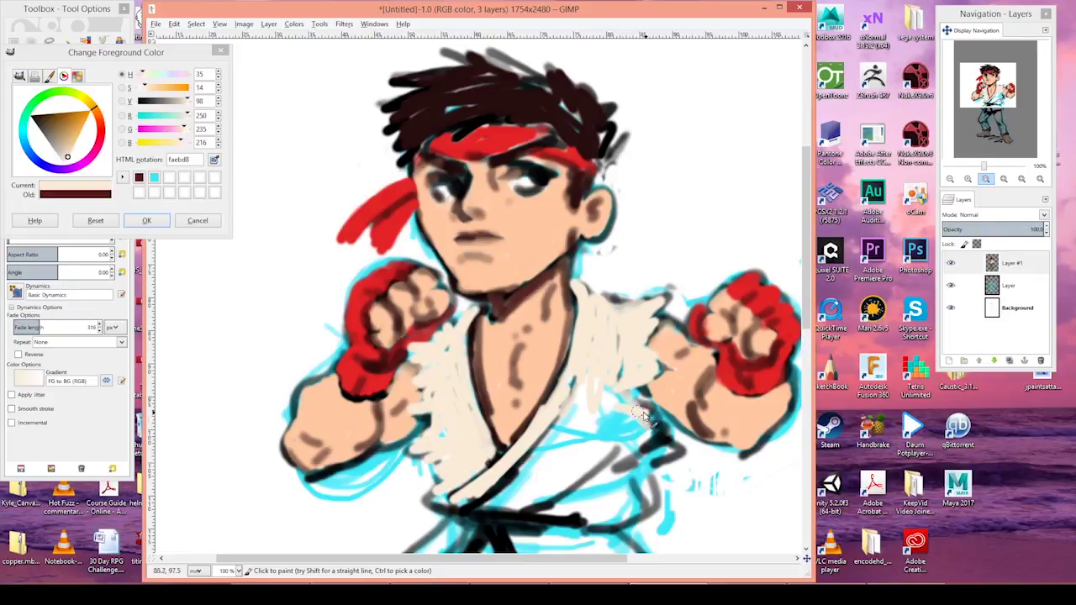
mouse_move(643, 416)
left_mouse_down()
mouse_move(651, 466)
mouse_move(572, 521)
mouse_move(605, 487)
mouse_move(500, 513)
mouse_move(571, 404)
mouse_move(588, 454)
mouse_move(458, 500)
left_mouse_up()
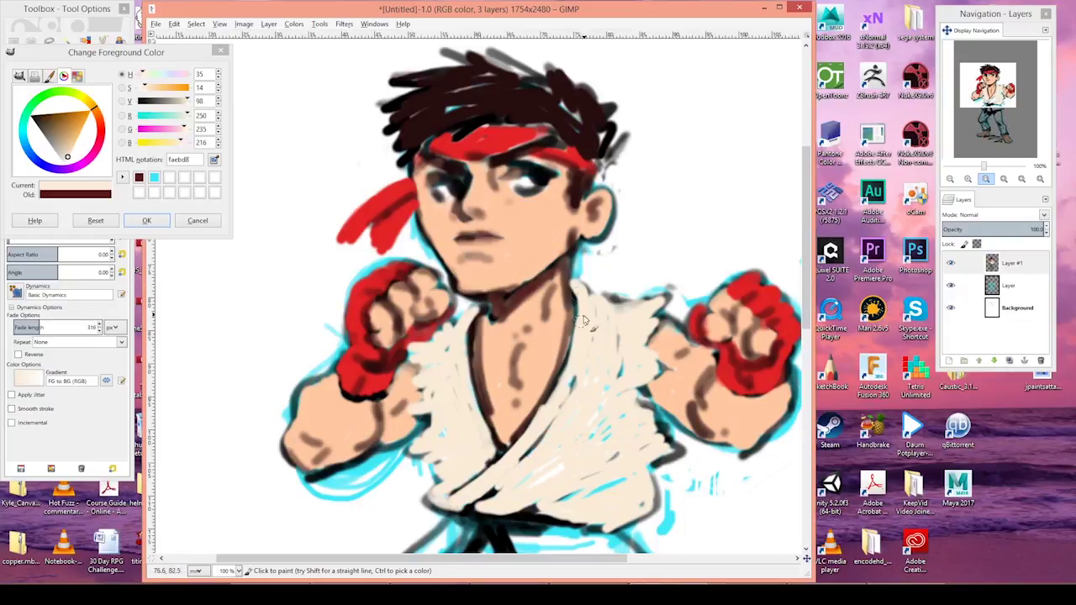
left_click_drag(584, 321, 565, 373)
left_click_drag(628, 345, 475, 503)
Change the foreground colour to tan e8cfac and shade the folds and torn edges of the upper jacket
left_click(67, 148)
left_click_drag(449, 361, 481, 446)
left_click_drag(623, 318, 627, 387)
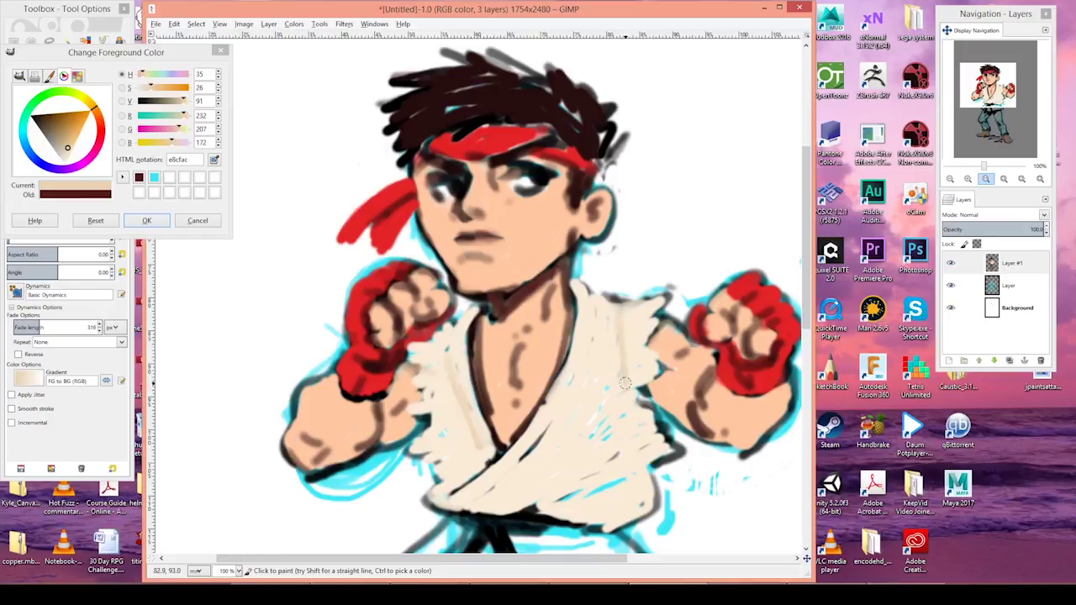
mouse_move(655, 452)
left_mouse_down()
mouse_move(637, 476)
mouse_move(562, 515)
left_mouse_up()
mouse_move(516, 481)
left_mouse_down()
mouse_move(454, 506)
mouse_move(430, 498)
left_mouse_up()
left_click_drag(423, 363, 424, 420)
left_click_drag(586, 296, 588, 338)
left_click_drag(448, 324, 447, 370)
Change the foreground colour to off-white f0e8dc and paint the jacket skirt below the belt
mouse_move(987, 85)
left_mouse_down()
mouse_move(989, 107)
mouse_move(984, 98)
left_mouse_up()
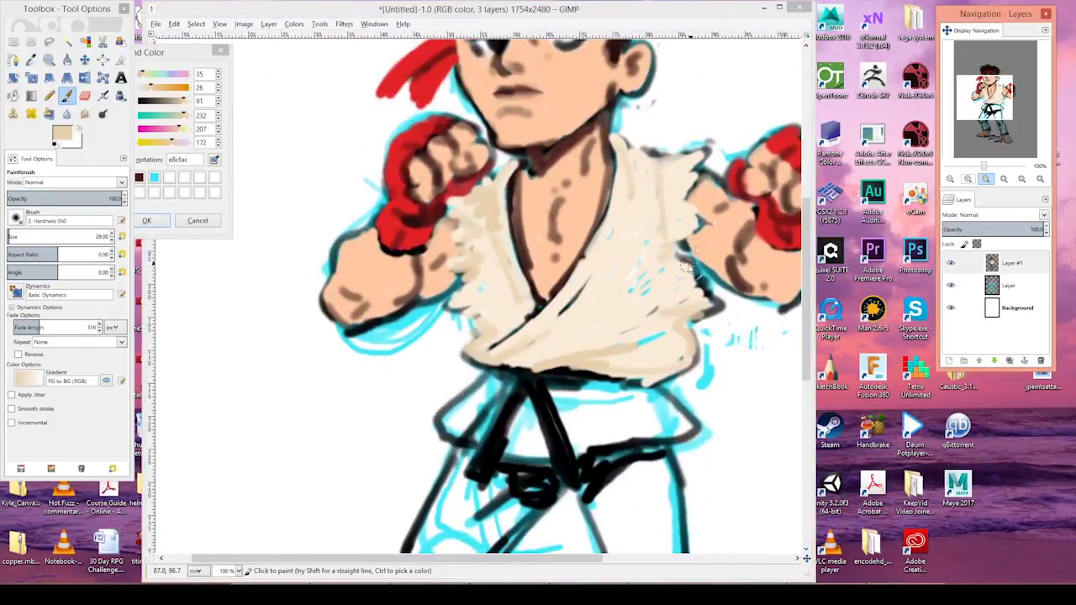
left_click(589, 311, "ctrl")
left_click(64, 135)
left_click(72, 143)
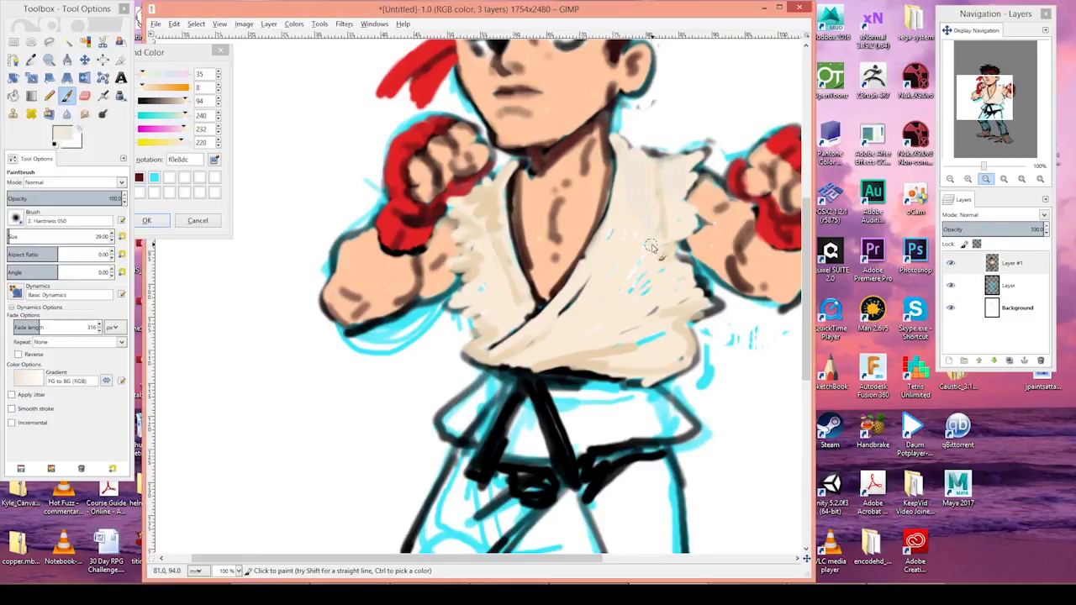
mouse_move(554, 399)
left_mouse_down()
mouse_move(689, 433)
mouse_move(589, 432)
mouse_move(523, 411)
mouse_move(505, 437)
mouse_move(471, 403)
mouse_move(480, 420)
mouse_move(496, 387)
left_mouse_up()
Fill the upper part of both trouser legs with tan and off-white tones sampled from the jacket
left_click(685, 305, "ctrl")
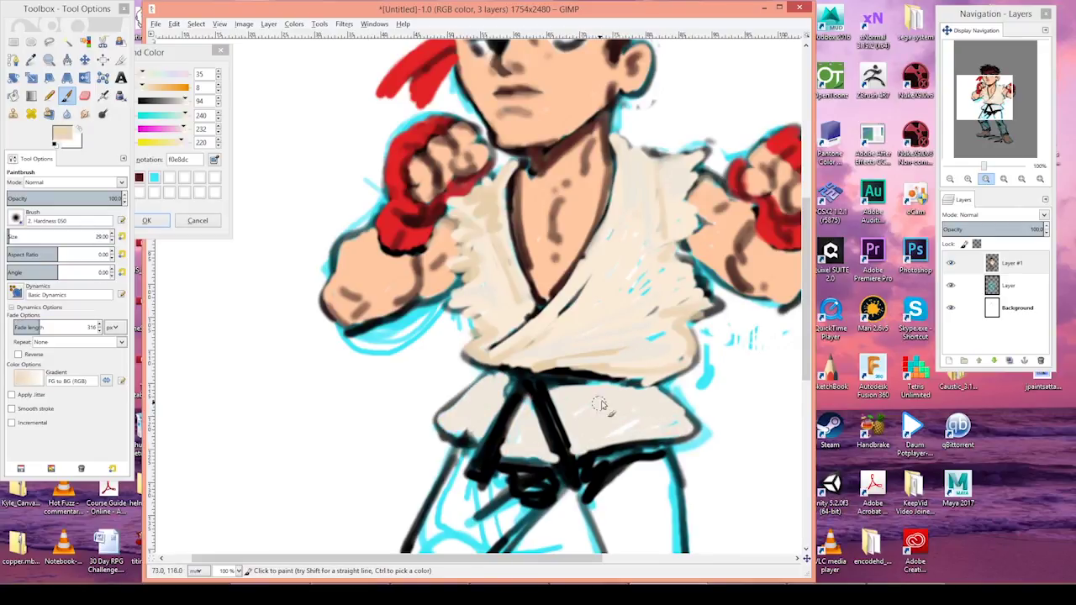
scroll(622, 336, "down", 3)
left_click_drag(588, 354, 554, 364)
mouse_move(614, 355)
left_mouse_down()
mouse_move(558, 378)
mouse_move(504, 374)
mouse_move(498, 407)
mouse_move(421, 352)
mouse_move(485, 400)
mouse_move(567, 312)
mouse_move(377, 444)
mouse_move(410, 381)
mouse_move(453, 385)
mouse_move(467, 404)
mouse_move(433, 481)
mouse_move(399, 467)
mouse_move(389, 423)
mouse_move(368, 470)
left_mouse_up()
left_click(563, 312, "ctrl")
mouse_move(556, 410)
left_mouse_down()
mouse_move(579, 383)
mouse_move(592, 399)
mouse_move(586, 453)
mouse_move(633, 433)
mouse_move(638, 475)
mouse_move(631, 362)
left_mouse_up()
Shade the trouser edges, the knees and the jacket skirt with a sampled tan tone
left_click(498, 384, "ctrl")
left_click_drag(491, 405, 447, 474)
mouse_move(569, 462)
left_mouse_down()
mouse_move(574, 477)
mouse_move(561, 395)
left_mouse_up()
left_click_drag(450, 375, 429, 378)
left_click_drag(620, 354, 581, 474)
mouse_move(408, 370)
left_mouse_down()
mouse_move(364, 476)
mouse_move(404, 521)
left_mouse_up()
left_click_drag(432, 490, 412, 540)
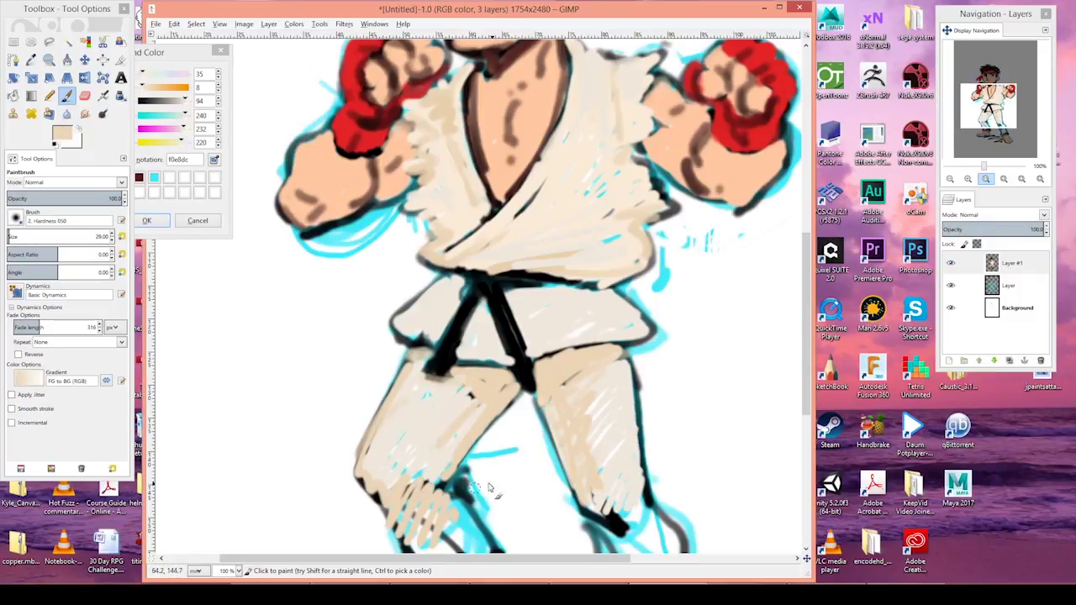
left_click_drag(592, 509, 626, 547)
mouse_move(462, 276)
left_mouse_down()
mouse_move(447, 336)
mouse_move(421, 343)
left_mouse_up()
left_click_drag(572, 312, 516, 296)
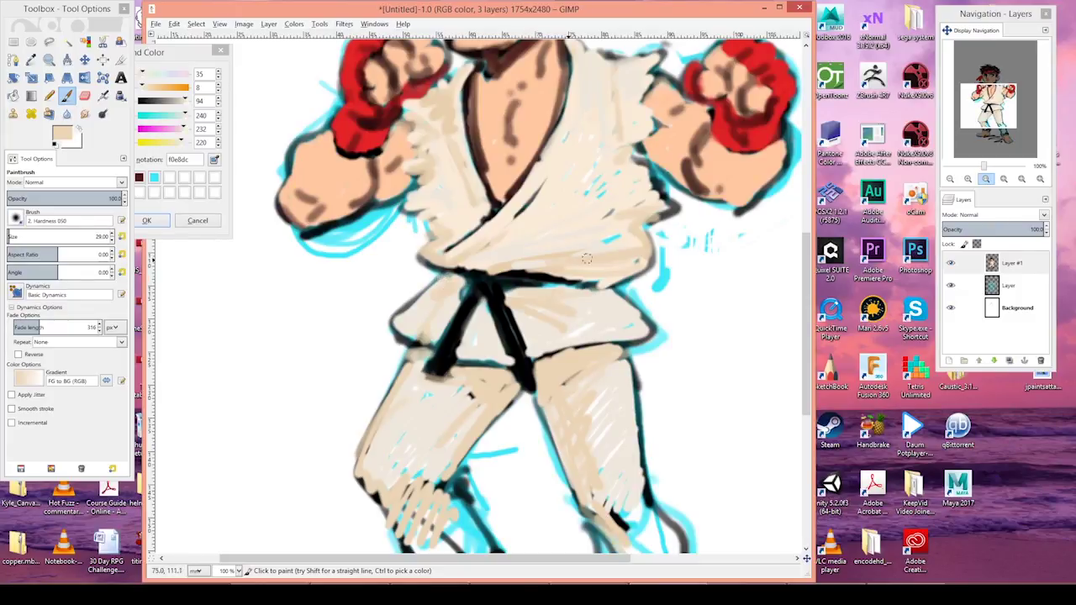
Reduce the brush size to 17.38 and refine the eye beside the ear with sampled black and cream for the pupil and white
scroll(580, 258, "up", 4)
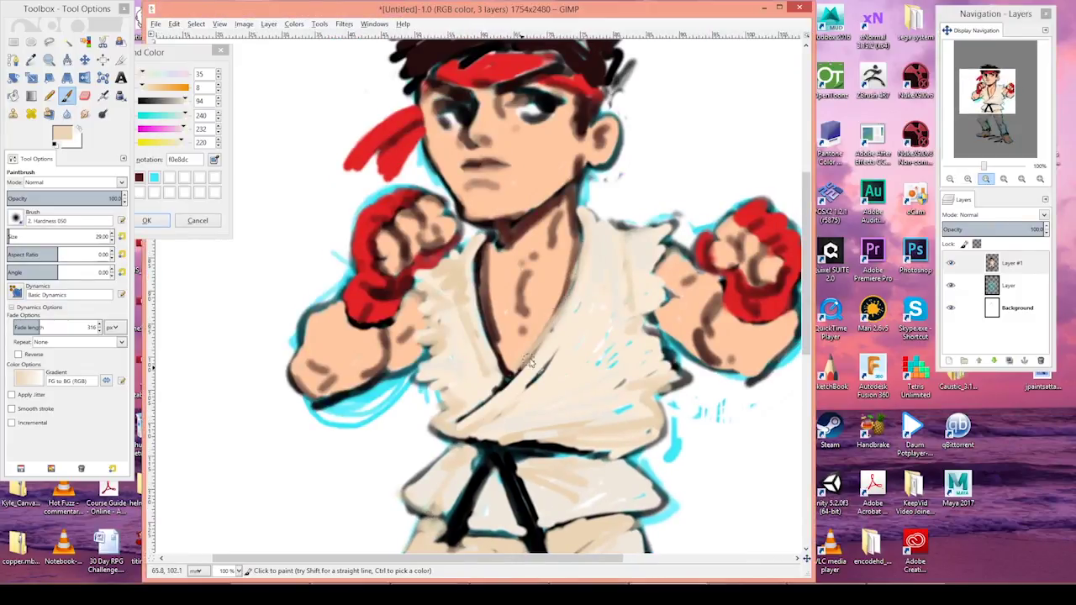
scroll(466, 234, "up", 3)
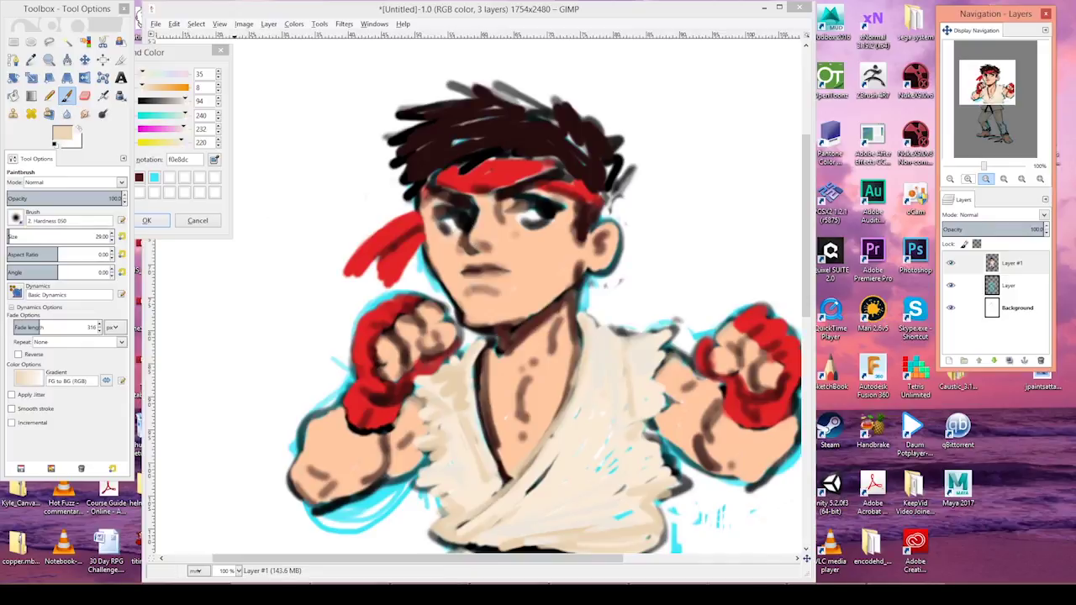
left_click(10, 236)
left_click(9, 236)
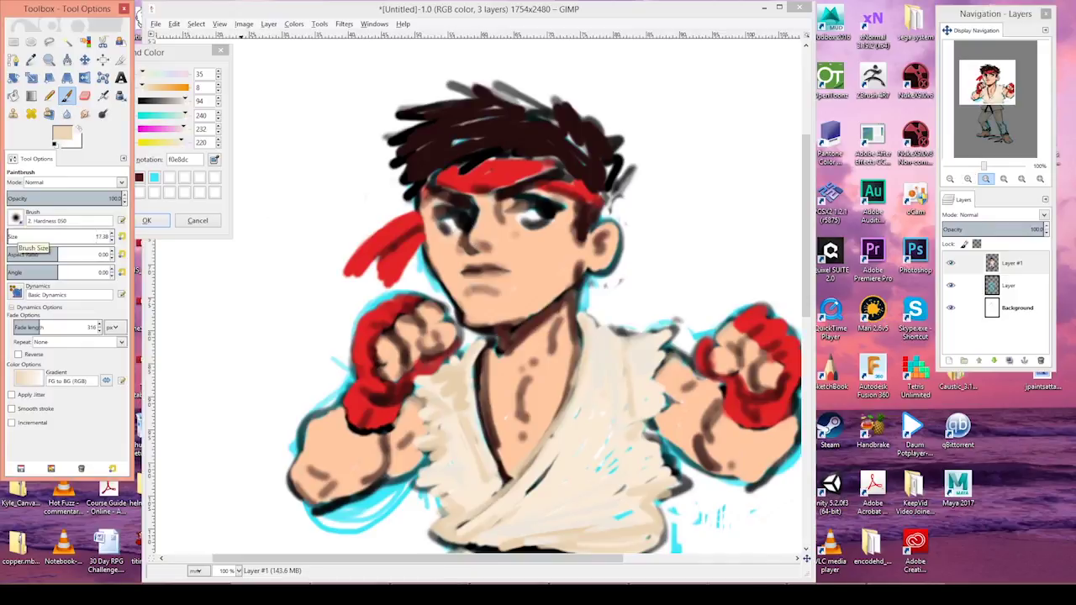
left_click(540, 211, "ctrl")
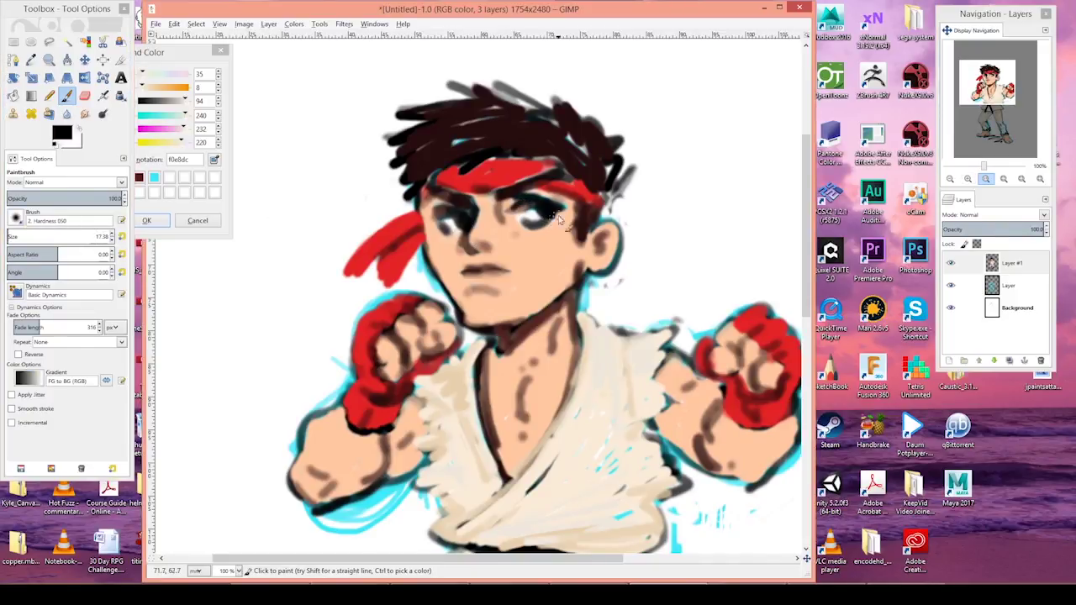
left_click(548, 215)
left_click(538, 232, "ctrl")
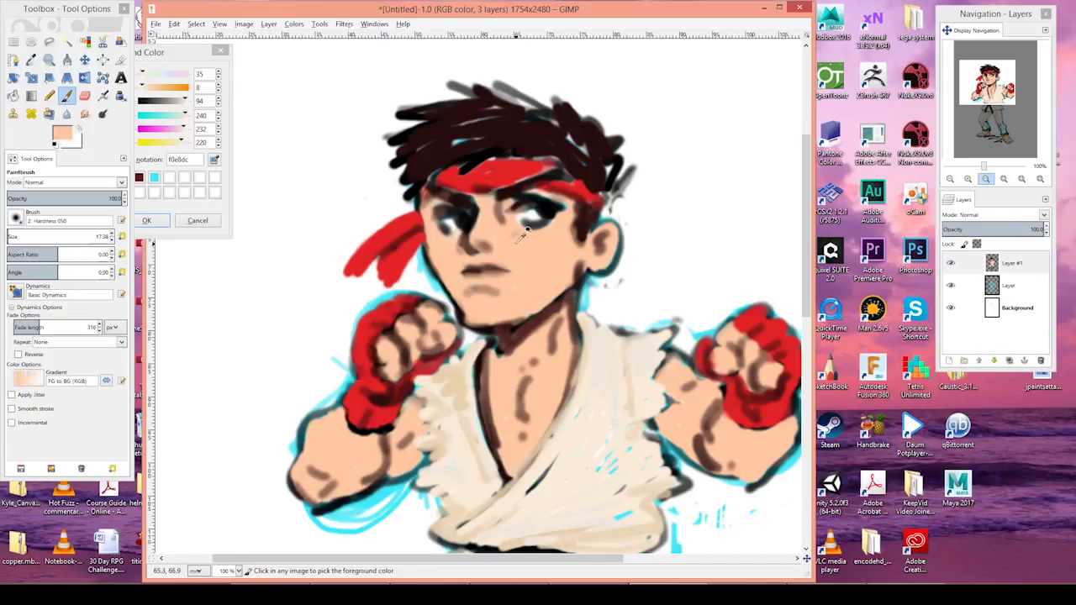
left_click(587, 305, "ctrl")
left_click(595, 313, "ctrl")
left_click(538, 219)
left_click_drag(542, 218, 528, 210)
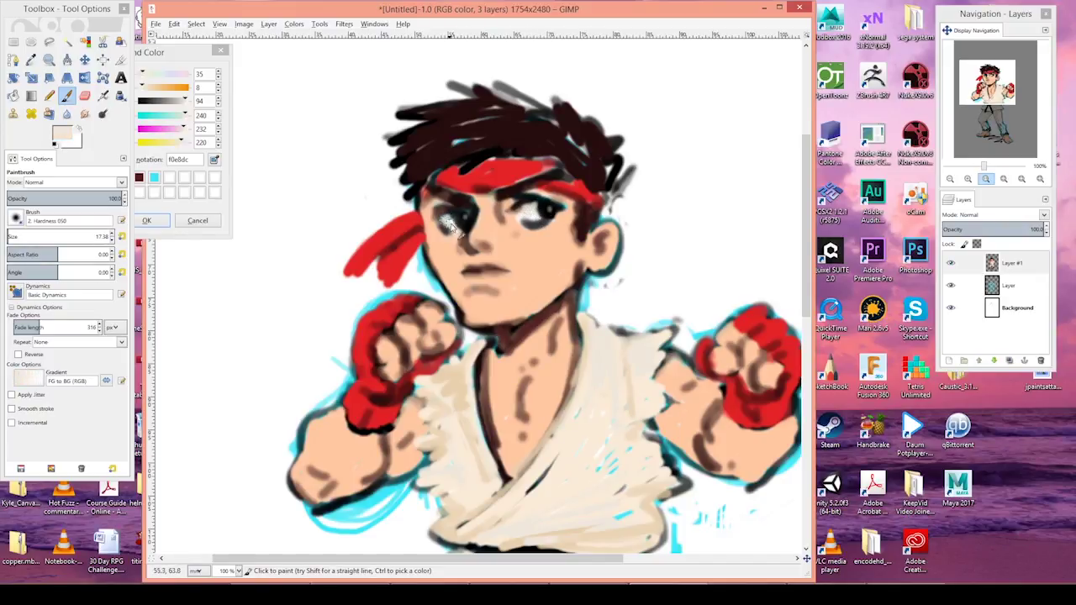
left_click_drag(531, 214, 537, 224)
Touch up around the other eye with a sampled skin tone and shade the far cheek and jawline with sampled brown tones
left_click(551, 291, "ctrl")
mouse_move(435, 207)
left_mouse_down()
mouse_move(427, 220)
mouse_move(425, 204)
left_mouse_up()
left_click(427, 220, "ctrl")
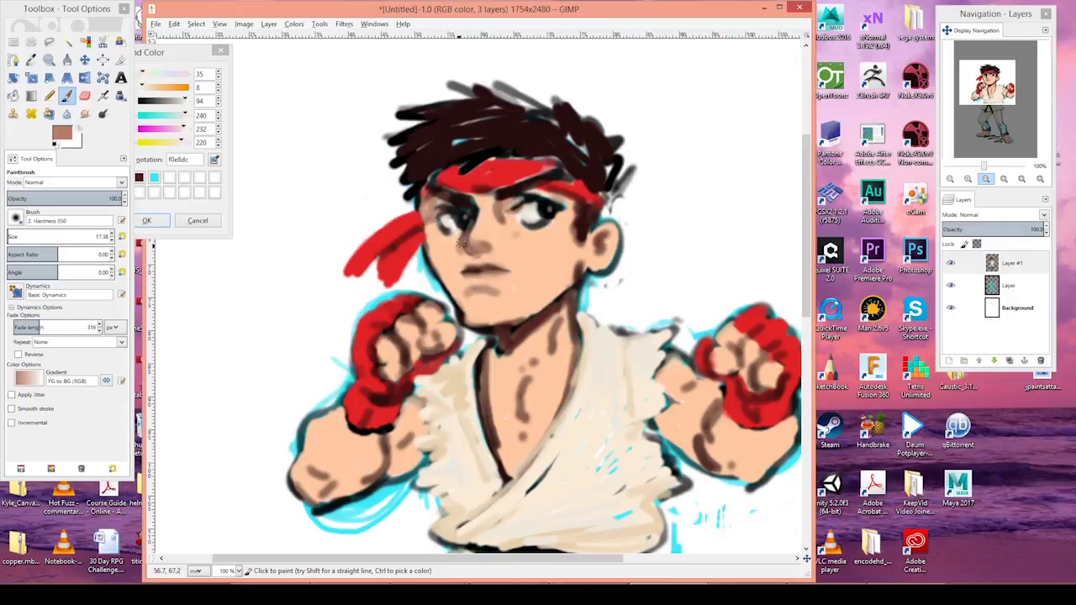
mouse_move(434, 245)
left_mouse_down()
mouse_move(469, 256)
mouse_move(458, 299)
mouse_move(473, 324)
mouse_move(504, 320)
left_mouse_up()
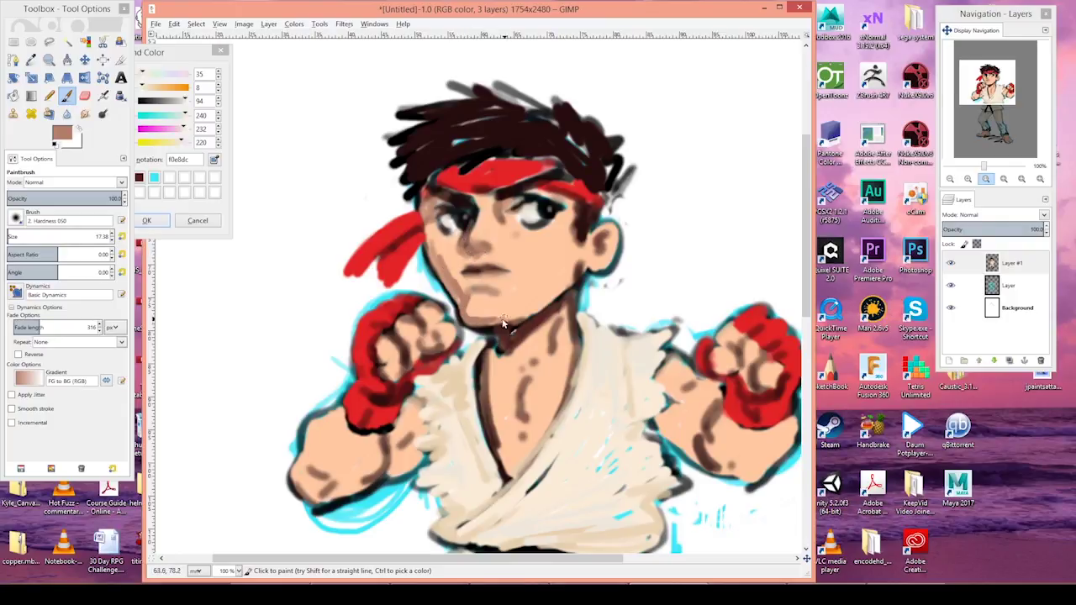
left_click(453, 247, "ctrl")
mouse_move(453, 277)
left_mouse_down()
mouse_move(438, 250)
mouse_move(480, 328)
left_mouse_up()
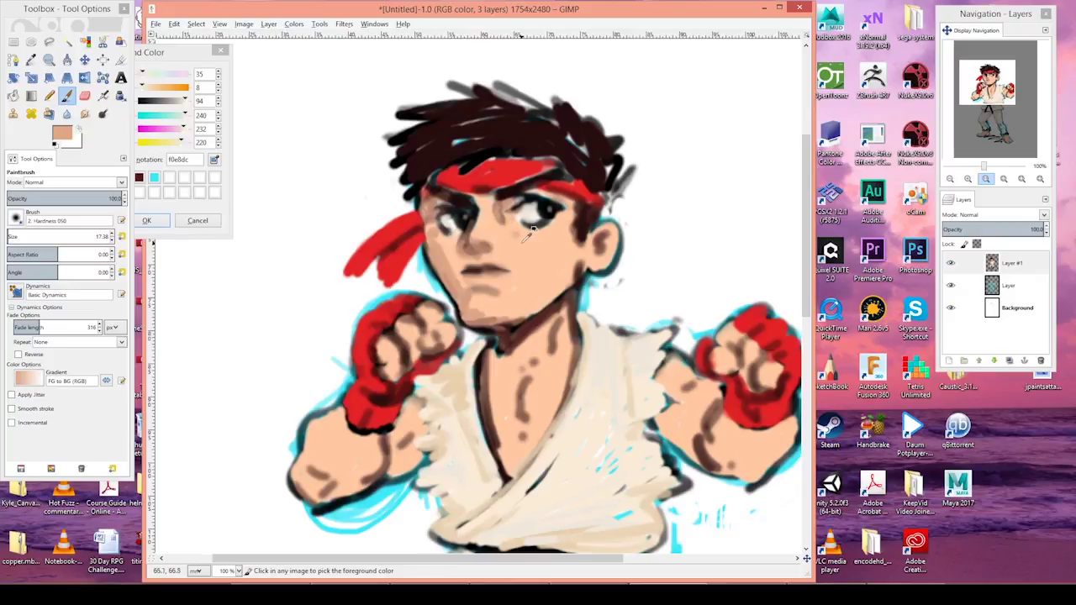
Blend the shading on the far cheek, chin and jaw with a lighter skin tone sampled from the face
left_click(457, 252, "ctrl")
mouse_move(462, 286)
left_mouse_down()
mouse_move(431, 220)
mouse_move(445, 211)
left_mouse_up()
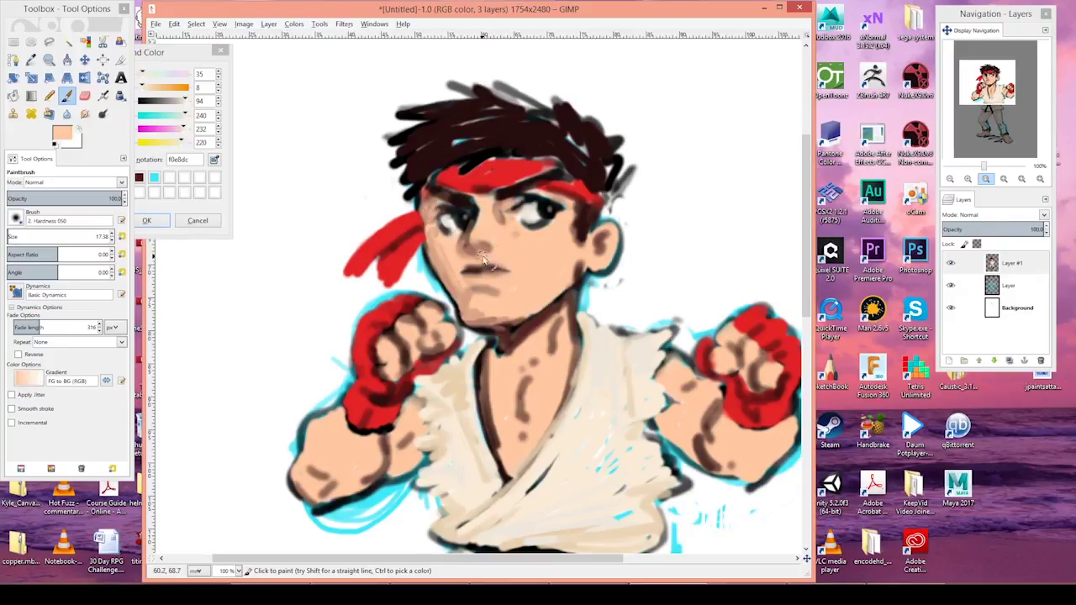
mouse_move(475, 293)
left_mouse_down()
mouse_move(496, 316)
mouse_move(439, 263)
left_mouse_up()
left_click_drag(467, 314, 538, 325)
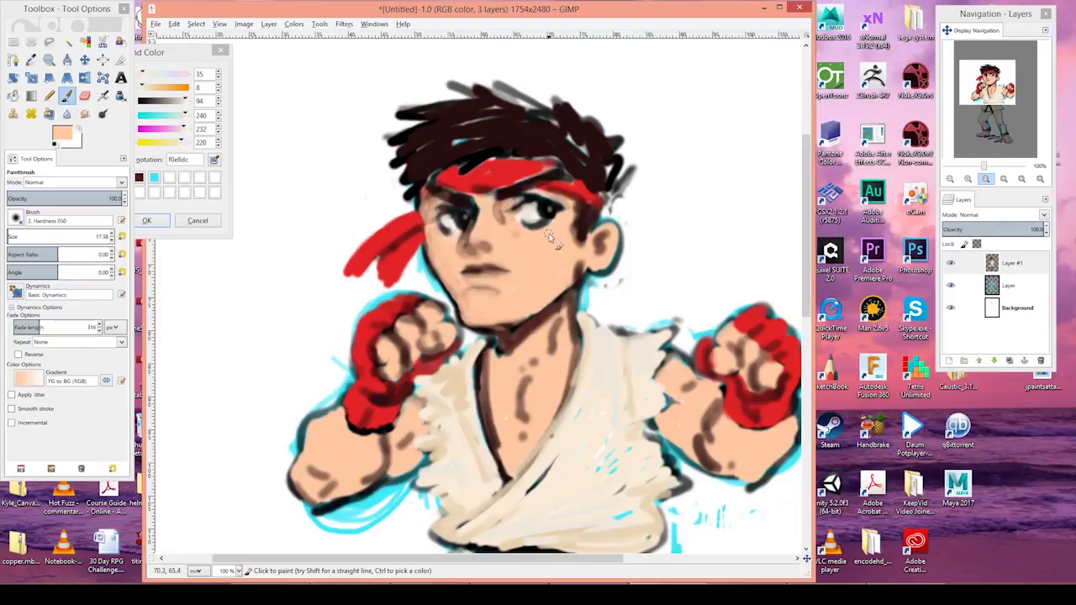
Darken the nose, mouth, far cheek and chin outline of the face with sampled black
mouse_move(574, 221)
left_mouse_down()
mouse_move(609, 245)
mouse_move(607, 257)
mouse_move(611, 231)
mouse_move(596, 274)
mouse_move(575, 274)
mouse_move(503, 325)
mouse_move(556, 313)
mouse_move(495, 355)
mouse_move(501, 447)
left_mouse_up()
left_click(540, 210, "ctrl")
left_click_drag(473, 281, 505, 269)
left_click_drag(473, 229, 479, 281)
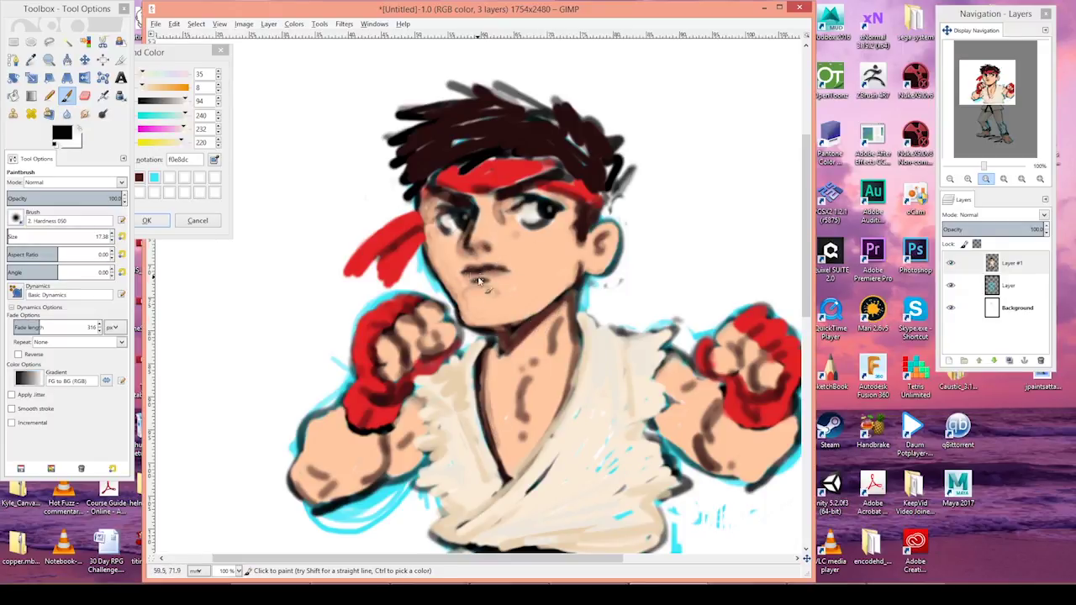
left_click_drag(417, 205, 464, 326)
left_click_drag(464, 286, 468, 309)
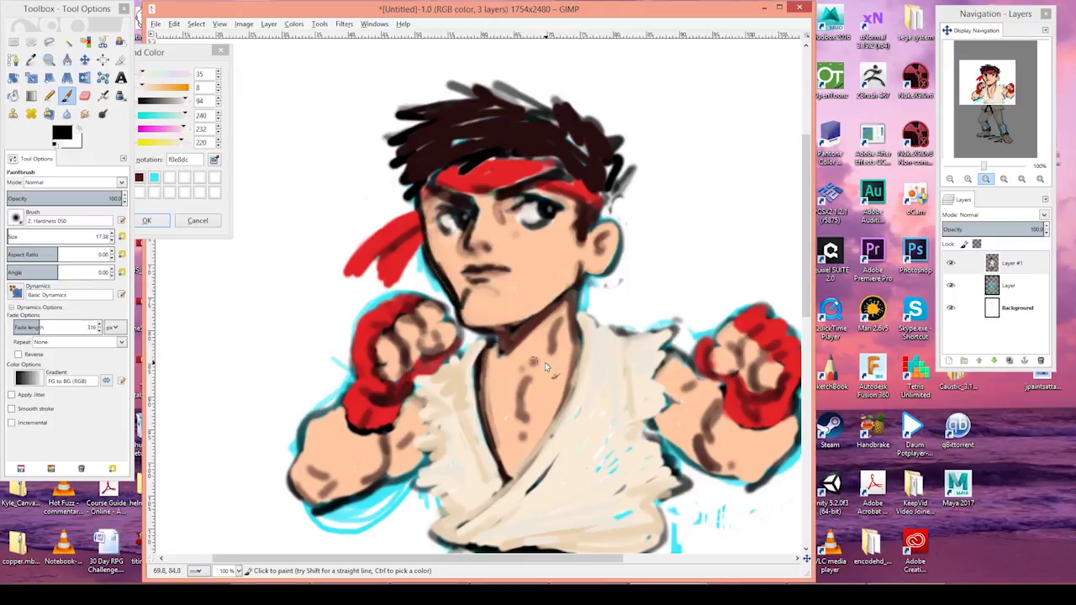
Ink the chest centre line, collar edge, both fists and the forearms in black
left_click_drag(527, 380, 521, 427)
mouse_move(577, 344)
left_mouse_down()
mouse_move(565, 396)
mouse_move(506, 488)
left_mouse_up()
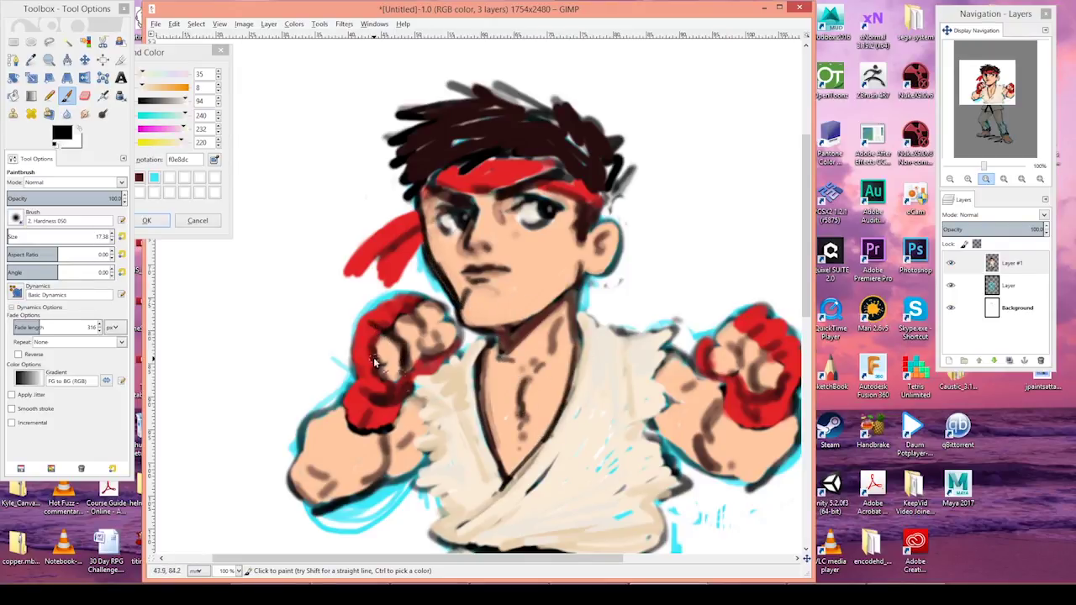
mouse_move(374, 361)
left_mouse_down()
mouse_move(435, 304)
mouse_move(421, 311)
mouse_move(442, 328)
mouse_move(429, 336)
mouse_move(455, 333)
mouse_move(427, 341)
left_mouse_up()
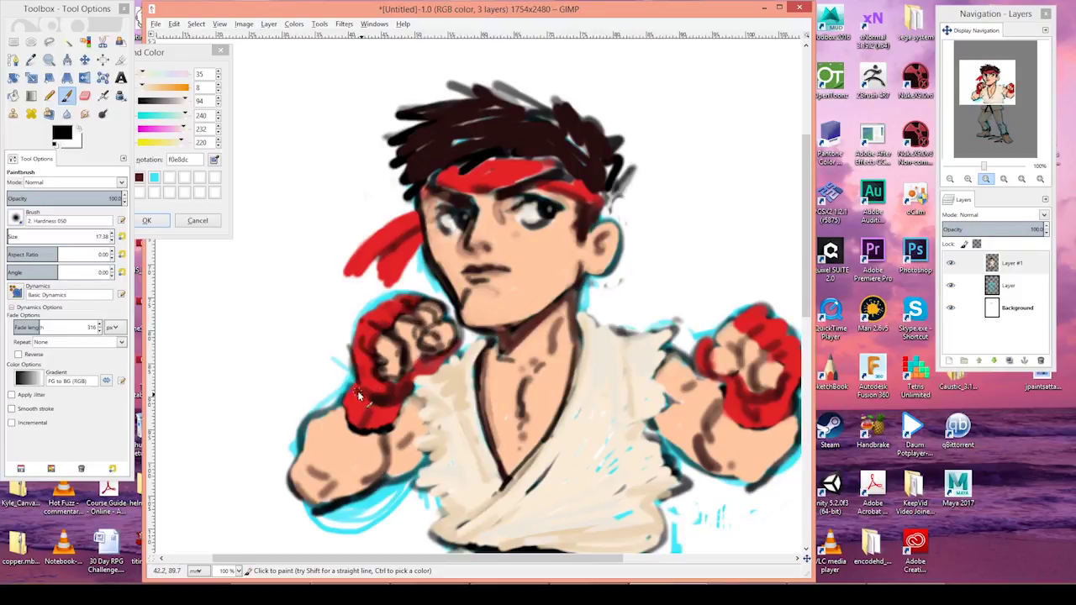
mouse_move(761, 331)
left_mouse_down()
mouse_move(570, 359)
mouse_move(630, 353)
mouse_move(614, 395)
mouse_move(565, 363)
mouse_move(588, 404)
mouse_move(627, 391)
mouse_move(614, 425)
mouse_move(588, 420)
mouse_move(646, 454)
mouse_move(607, 511)
mouse_move(536, 394)
mouse_move(593, 496)
mouse_move(521, 446)
mouse_move(201, 462)
mouse_move(272, 420)
mouse_move(501, 389)
mouse_move(516, 443)
mouse_move(286, 505)
mouse_move(315, 553)
left_mouse_up()
Draw black crease lines on the gi's waist, collar and shoulder, and darken the ear and brow details
mouse_move(398, 448)
left_mouse_down()
mouse_move(500, 354)
mouse_move(494, 365)
left_mouse_up()
mouse_move(389, 459)
left_mouse_down()
mouse_move(411, 482)
mouse_move(486, 441)
left_mouse_up()
left_click_drag(418, 476, 460, 470)
left_click_drag(577, 279, 582, 325)
left_click_drag(560, 267, 574, 328)
left_click_drag(532, 252, 514, 334)
left_click_drag(554, 167, 544, 193)
mouse_move(462, 140)
left_mouse_down()
mouse_move(484, 132)
mouse_move(490, 145)
mouse_move(476, 154)
left_mouse_up()
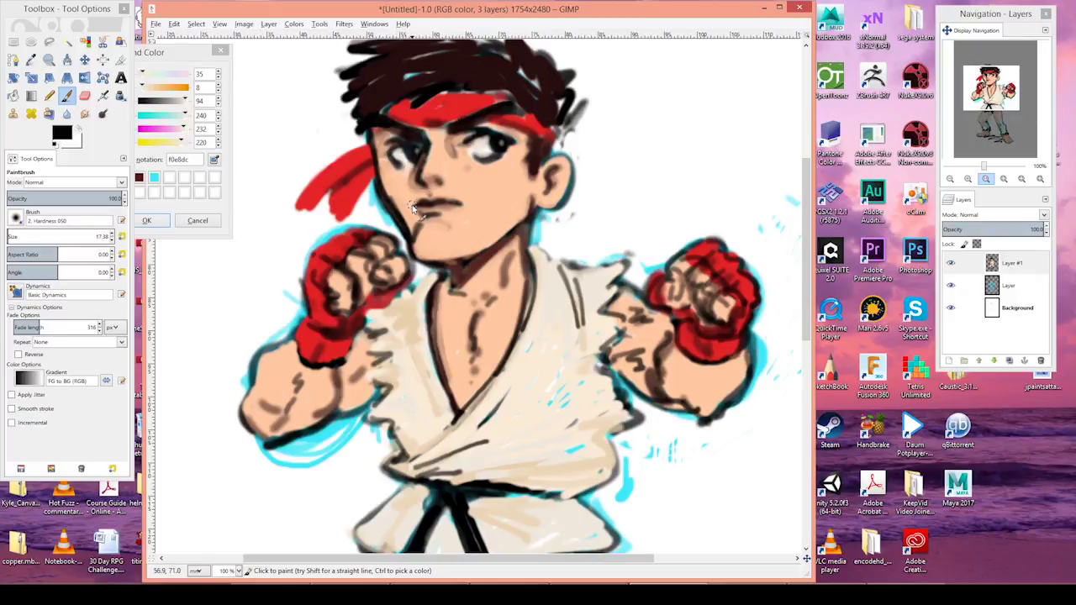
Cover the old mouth with sampled skin tone and redraw it in black as a frowning line with a lower lip
mouse_move(412, 208)
left_mouse_down()
mouse_move(456, 213)
mouse_move(471, 233)
mouse_move(484, 205)
mouse_move(421, 204)
mouse_move(447, 223)
left_mouse_up()
left_click(483, 207, "ctrl")
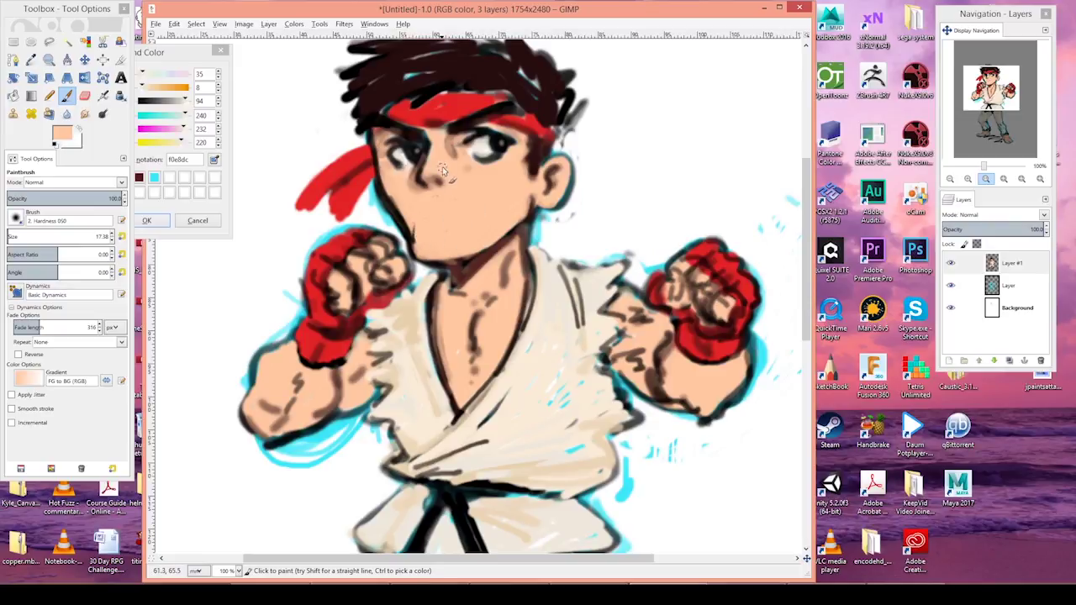
left_click(481, 254, "ctrl")
mouse_move(417, 204)
left_mouse_down()
mouse_move(461, 206)
mouse_move(444, 201)
mouse_move(424, 217)
mouse_move(468, 212)
mouse_move(429, 219)
mouse_move(457, 248)
left_mouse_up()
left_click(412, 153, "ctrl")
mouse_move(437, 205)
left_mouse_down()
mouse_move(417, 210)
mouse_move(471, 210)
mouse_move(445, 217)
left_mouse_up()
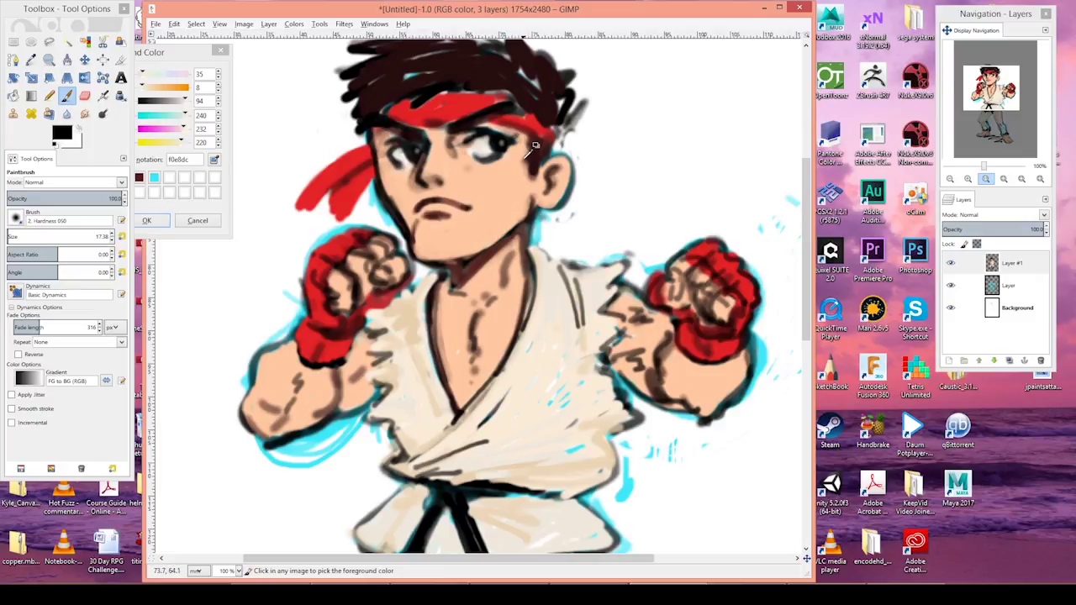
Darken the inner brow in black, repaint the headband in sampled red and shade its tail with dark red
left_click_drag(461, 144, 449, 130)
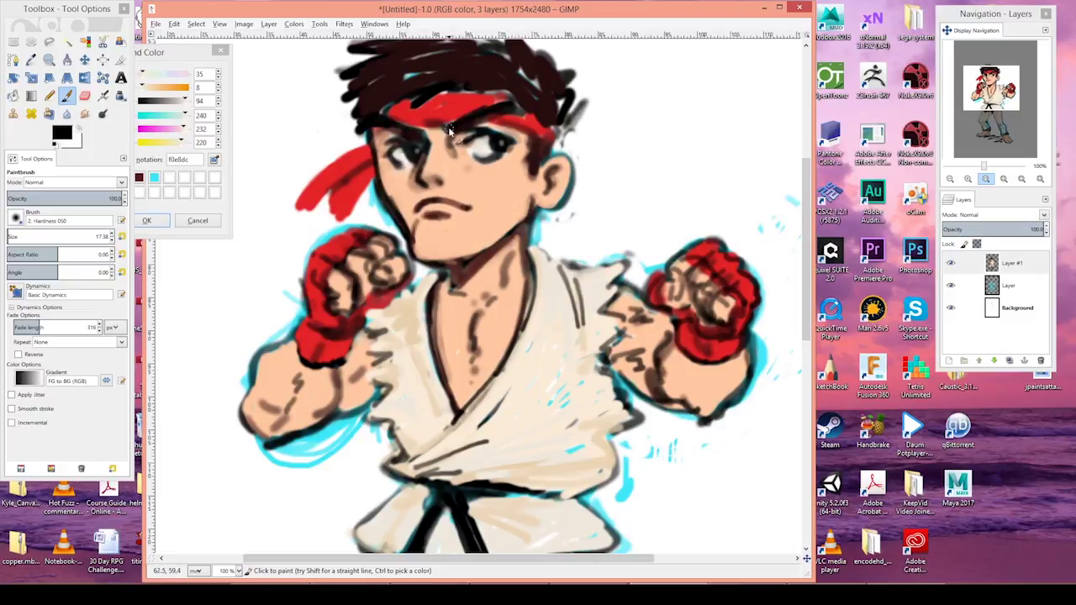
left_click(418, 129, "ctrl")
left_click_drag(370, 131, 372, 136)
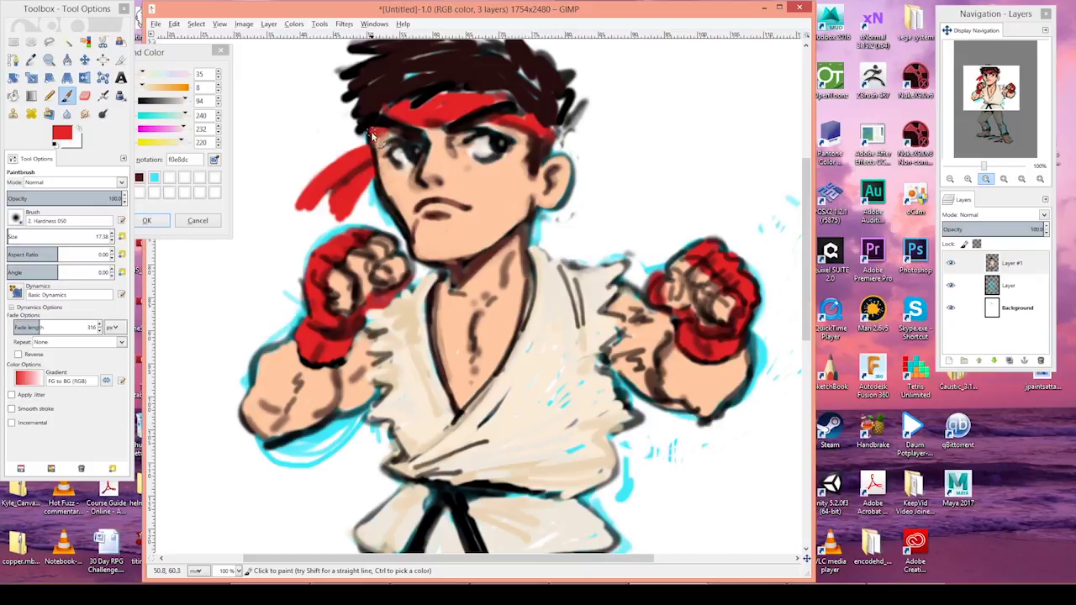
left_click_drag(520, 117, 543, 122)
left_click(438, 122, "ctrl")
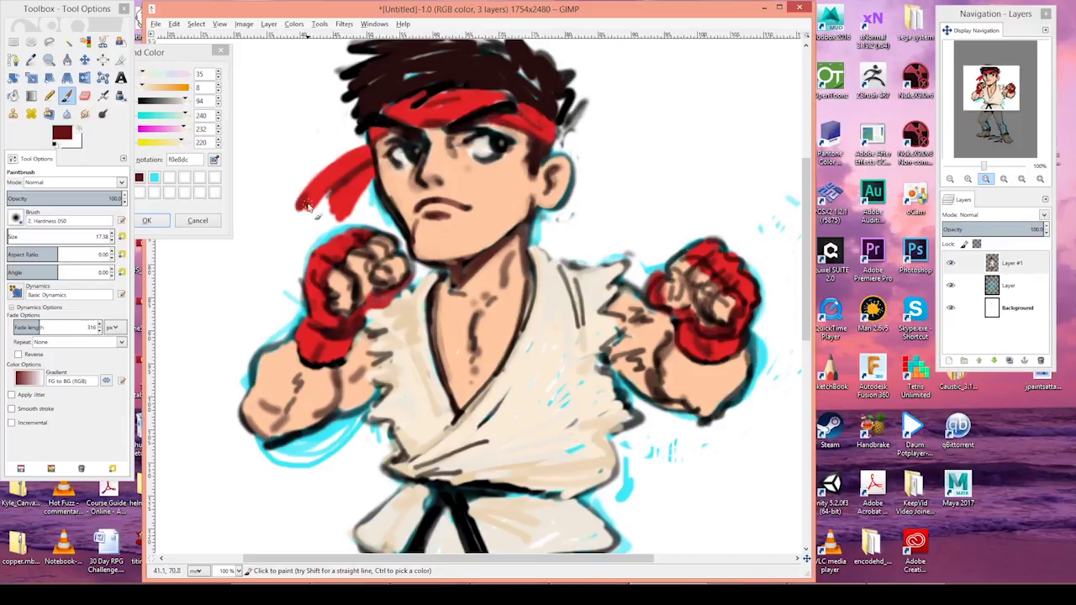
left_click_drag(308, 207, 342, 223)
Mix the pink ec9894 from a sampled skin tone and tint the lower lip and the near cheek
left_click(491, 210, "ctrl")
left_click(61, 133)
left_click(102, 130)
left_click(63, 145)
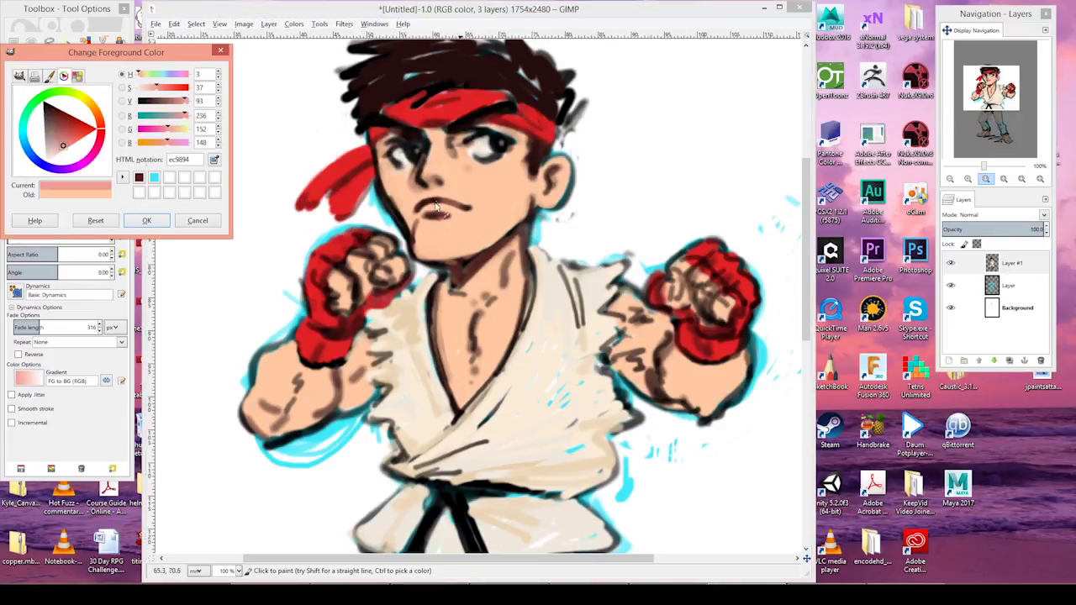
left_click_drag(500, 190, 513, 180)
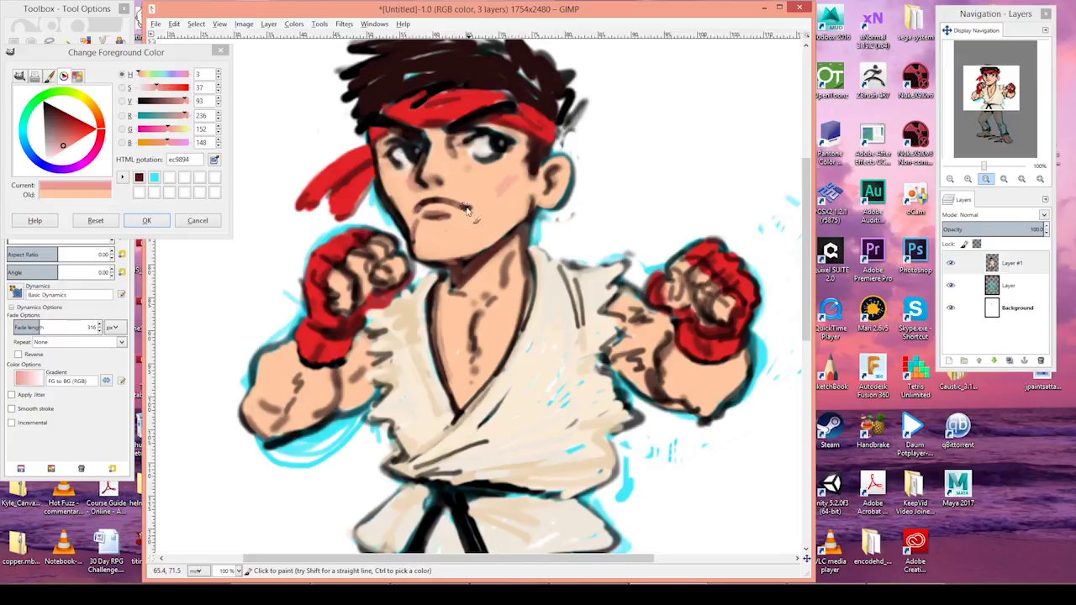
Change the colour to da6854 and paint reddish strokes on the near cheek and down the chest line
left_click(73, 136)
left_click(101, 125)
left_click_drag(503, 190, 515, 178)
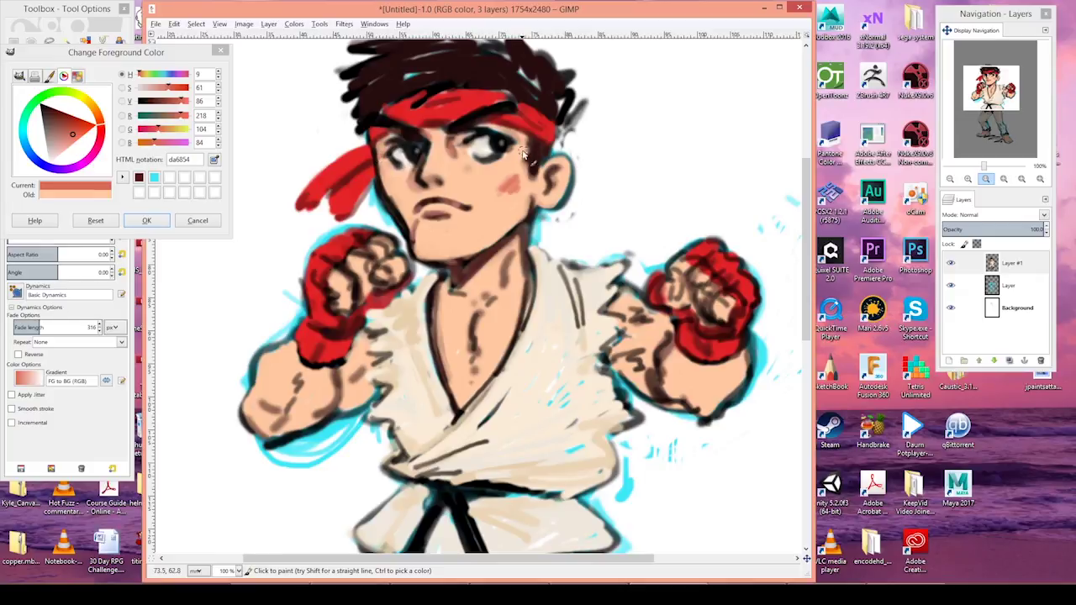
left_click_drag(479, 319, 474, 368)
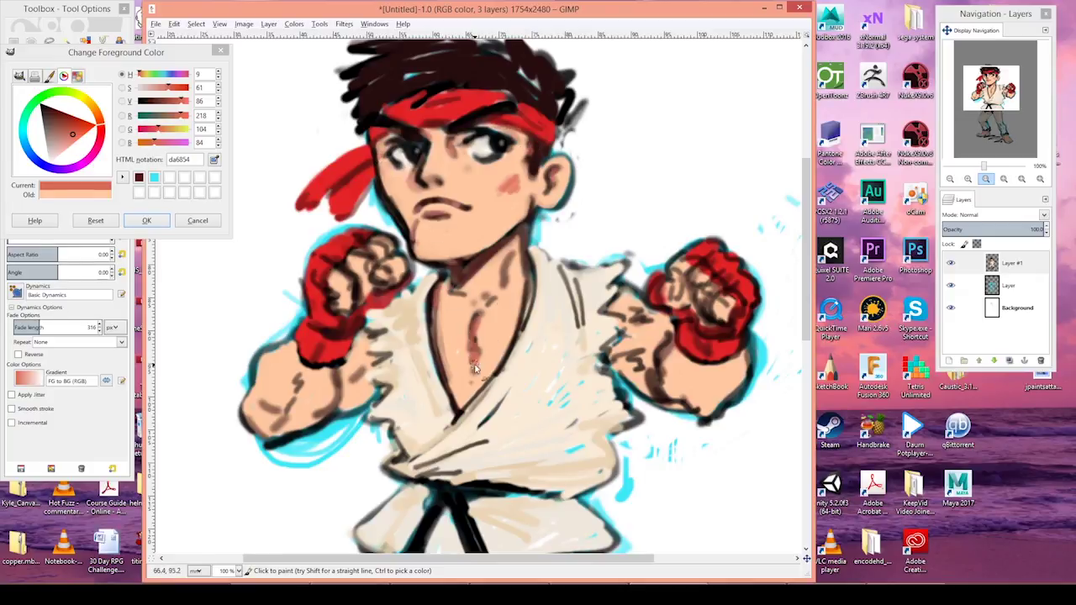
Blend the reddish cheek and chest strokes into the skin with tones sampled from the face and chest
left_click(506, 202, "ctrl")
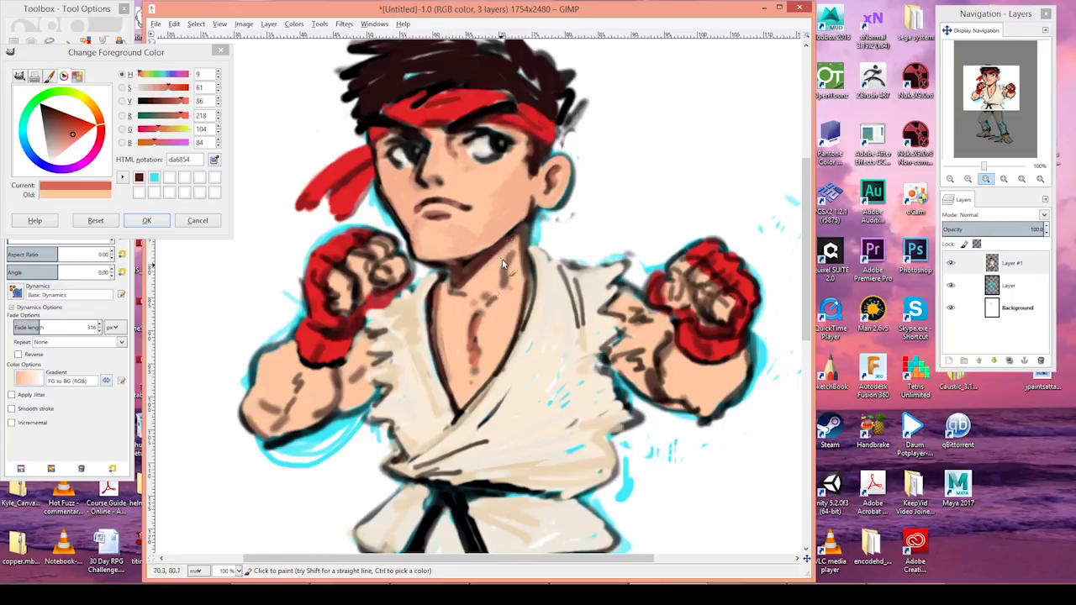
mouse_move(475, 316)
left_mouse_down()
mouse_move(475, 356)
mouse_move(500, 329)
mouse_move(443, 294)
mouse_move(490, 302)
left_mouse_up()
left_click(507, 298, "ctrl")
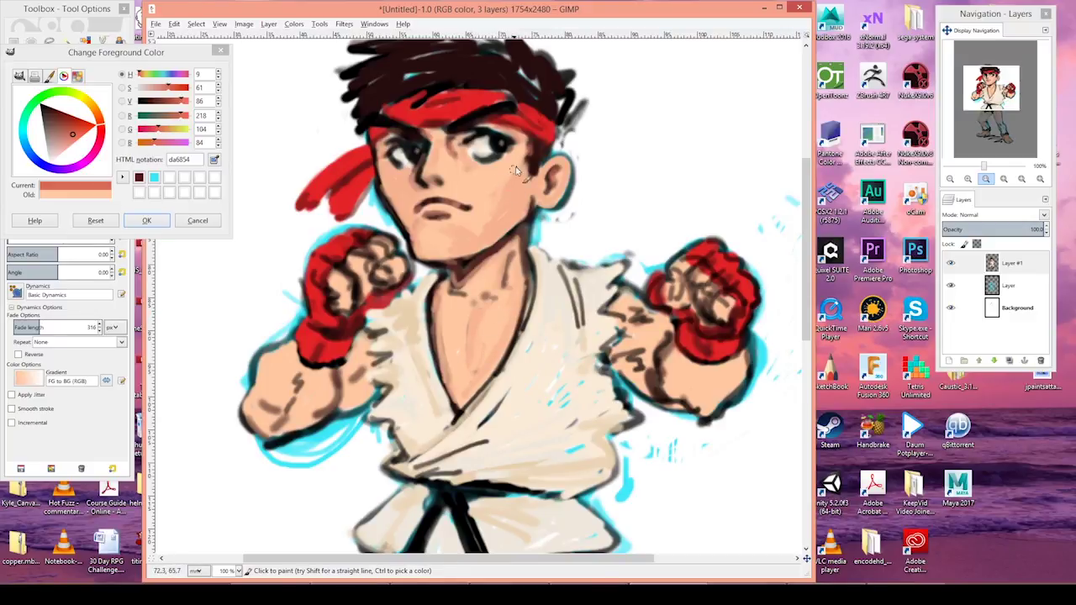
Raise the red's saturation to 74 and add reddish accents to the face, neck, chest and both arms
left_click_drag(168, 87, 176, 87)
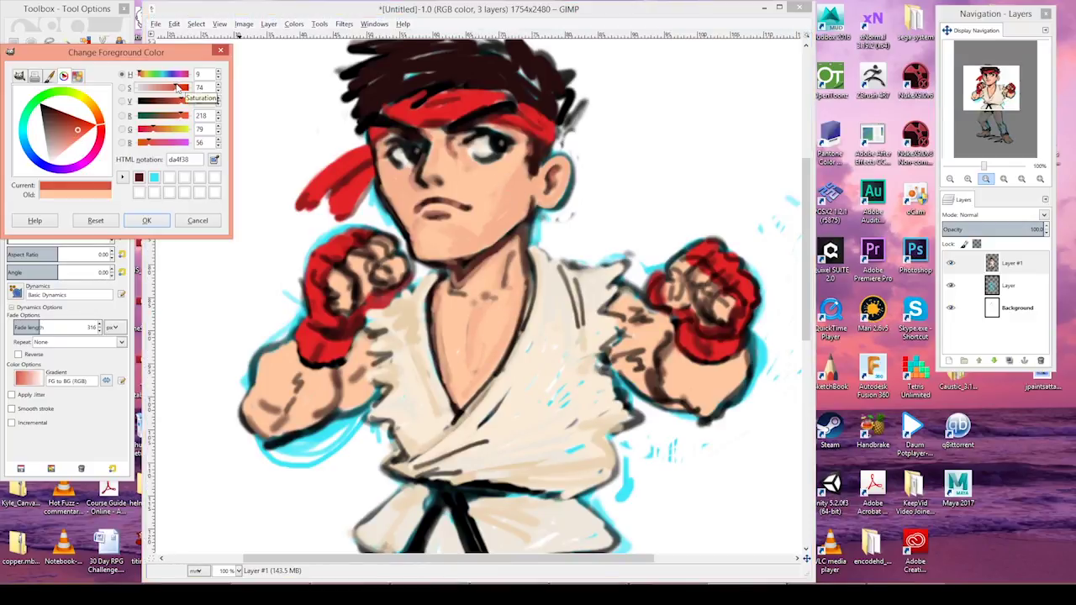
left_click_drag(424, 181, 411, 200)
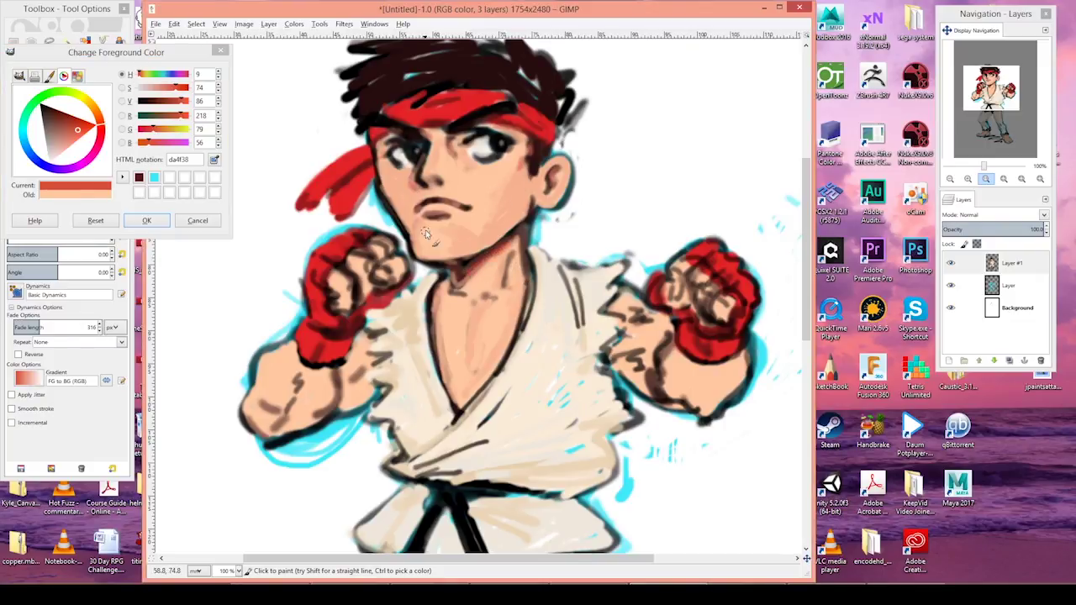
left_click_drag(521, 299, 509, 345)
left_click_drag(502, 262, 501, 289)
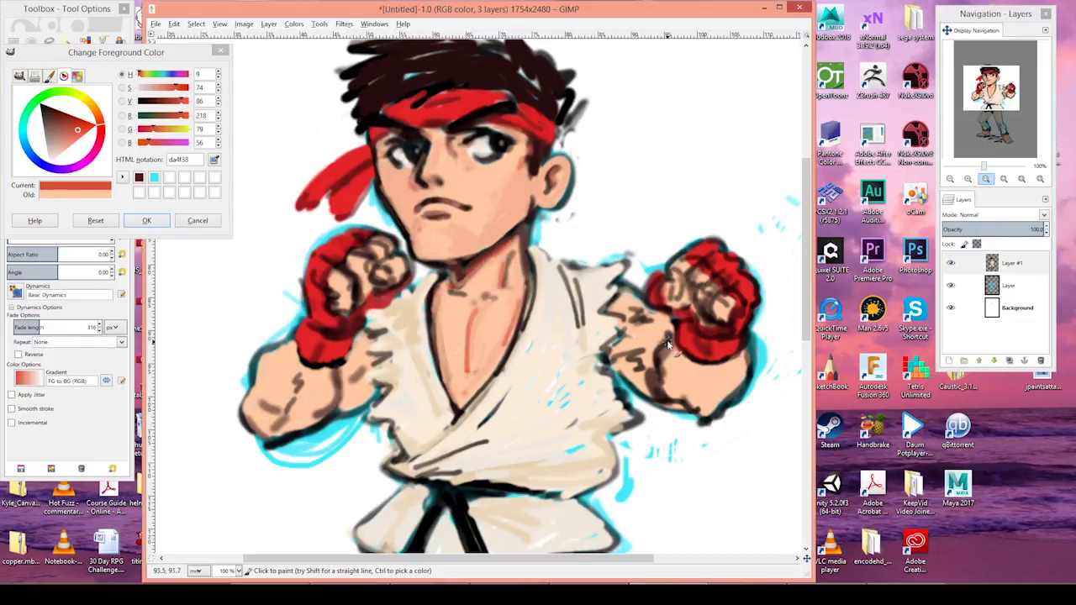
left_click_drag(329, 368, 345, 401)
left_click_drag(271, 428, 295, 395)
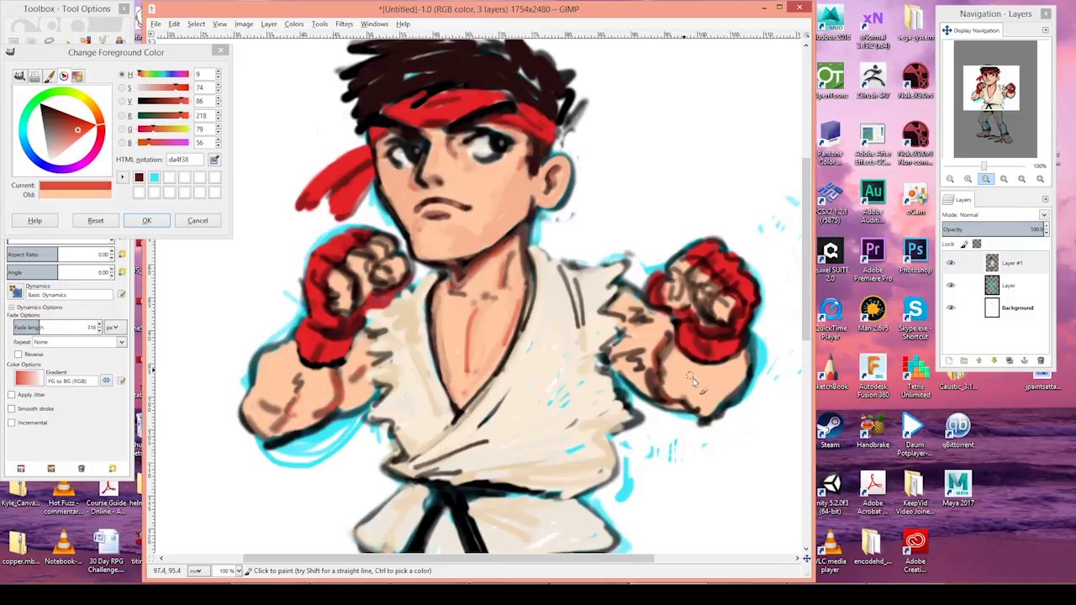
Soften the shading on the neck, chest and both arms with a larger brush and skin tones sampled from the face
left_click(517, 153, "ctrl")
left_click(506, 179, "ctrl")
left_click(487, 218, "ctrl")
key("bracketright")
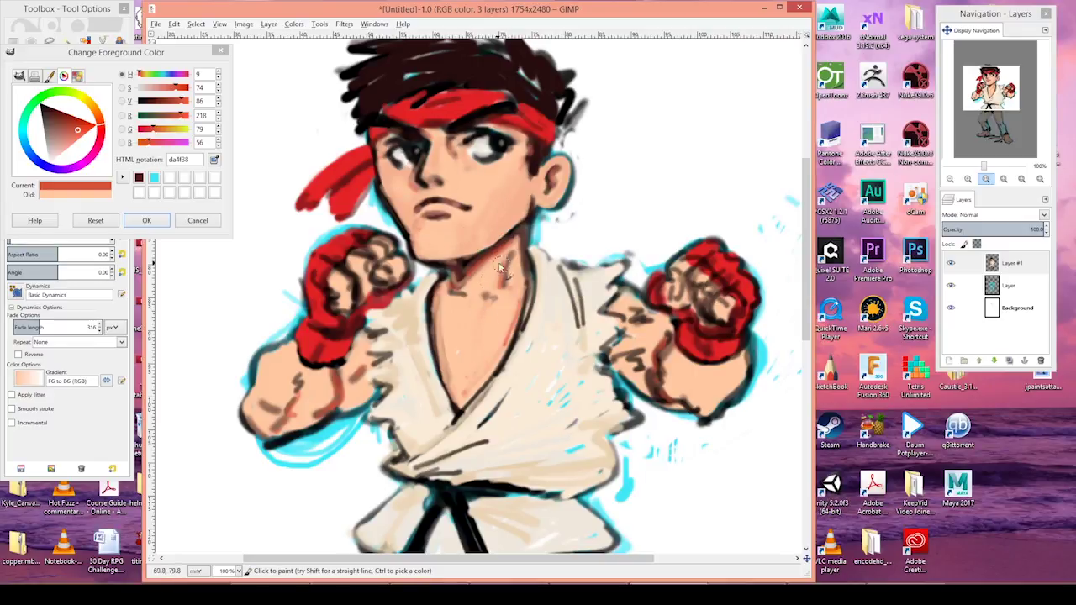
key("ctrl")
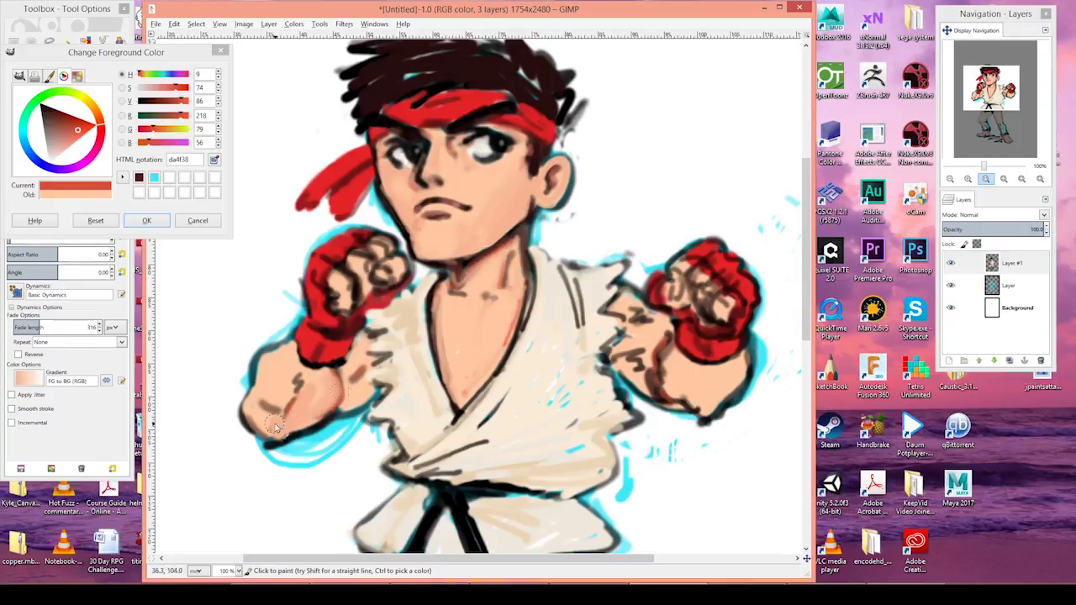
mouse_move(636, 379)
left_mouse_down()
mouse_move(723, 404)
mouse_move(653, 351)
mouse_move(652, 394)
left_mouse_up()
mouse_move(288, 382)
left_mouse_down()
mouse_move(259, 403)
mouse_move(298, 417)
left_mouse_up()
left_click_drag(632, 319, 730, 399)
Increase the brush size to 31.38 and lighten the fingers of both fists with the skin tone
key("]")
mouse_move(707, 277)
left_mouse_down()
mouse_move(688, 259)
mouse_move(731, 301)
mouse_move(706, 279)
mouse_move(664, 289)
left_mouse_up()
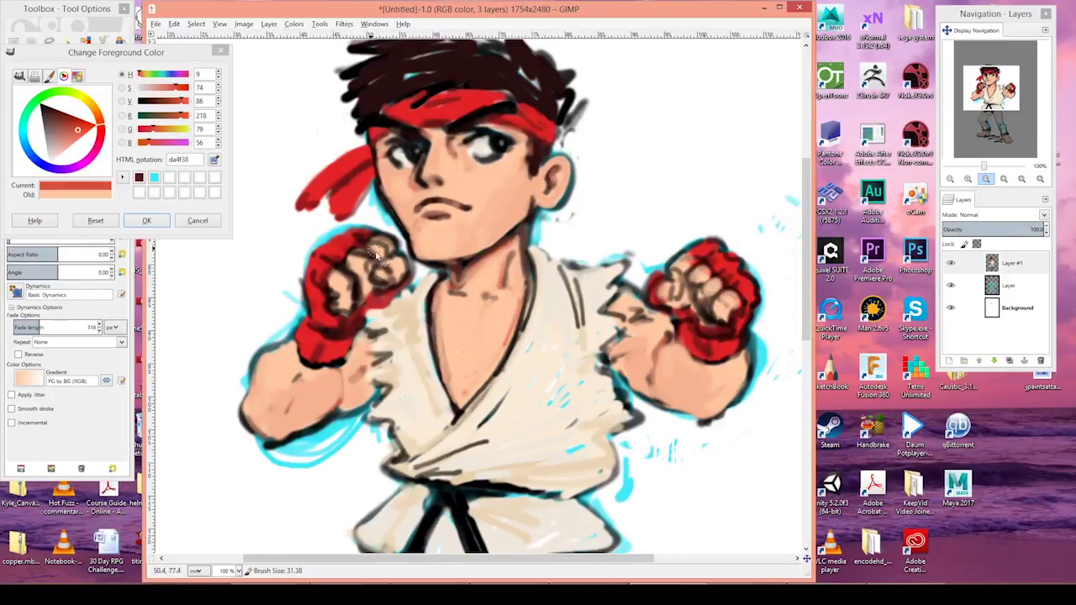
mouse_move(375, 258)
left_mouse_down()
mouse_move(377, 242)
mouse_move(362, 291)
left_mouse_up()
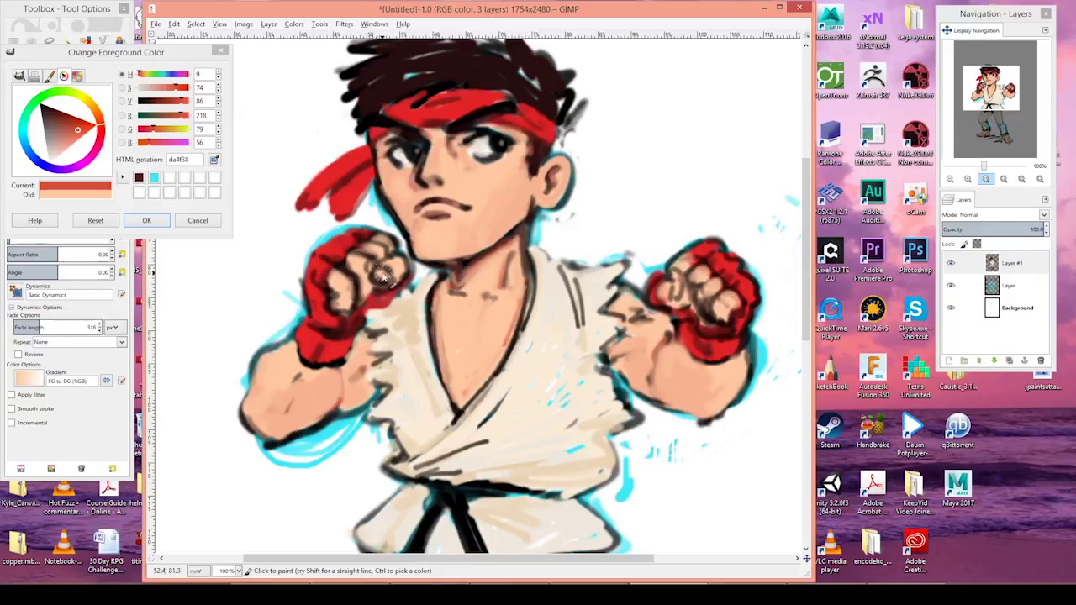
Shrink the brush considerably and refine the knuckles and the lower edge of the hand wrap near the chin
key("bracketleft")
key("bracketleft")
key("bracketleft")
key("bracketleft")
key("bracketleft")
key("bracketleft")
key("bracketleft")
key("bracketleft")
key("bracketleft")
key("bracketleft")
key("bracketleft")
key("bracketleft")
key("bracketleft")
key("bracketleft")
key("bracketleft")
key("bracketleft")
key("bracketleft")
key("bracketleft")
key("bracketleft")
key("bracketleft")
left_click_drag(398, 293, 364, 310)
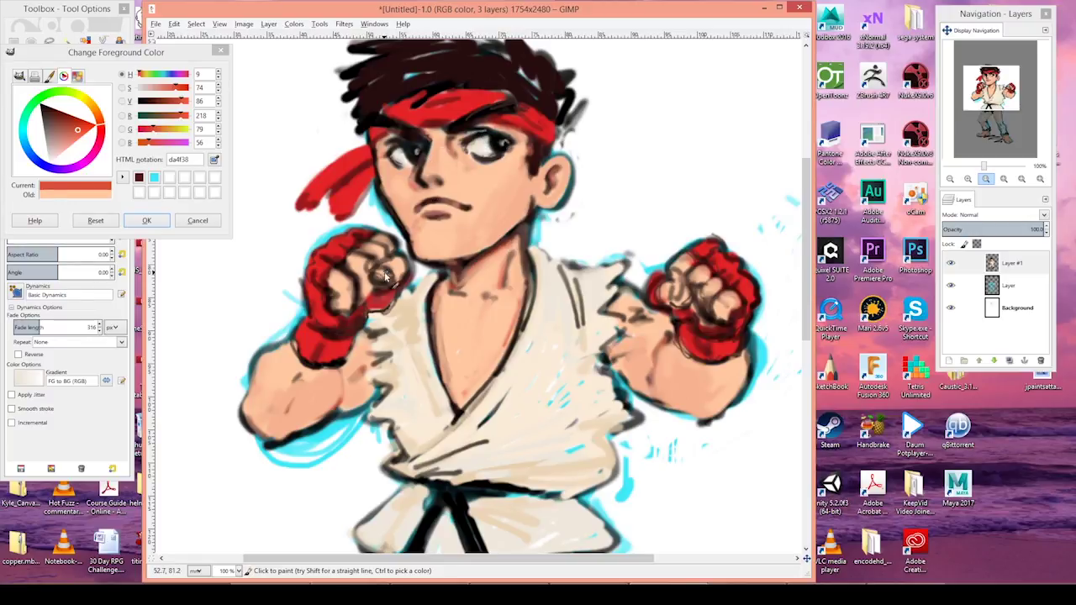
Paint over the uncoloured lower trouser legs with cream sampled from the jacket, using a larger brush
scroll(618, 240, "down", 3)
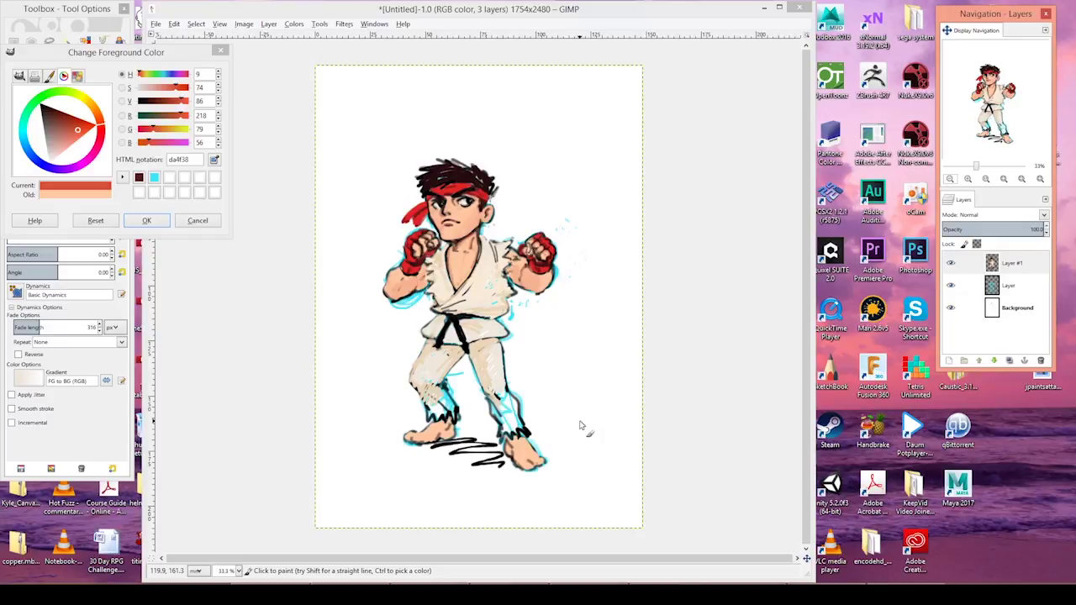
left_click(456, 280)
key("bracketleft")
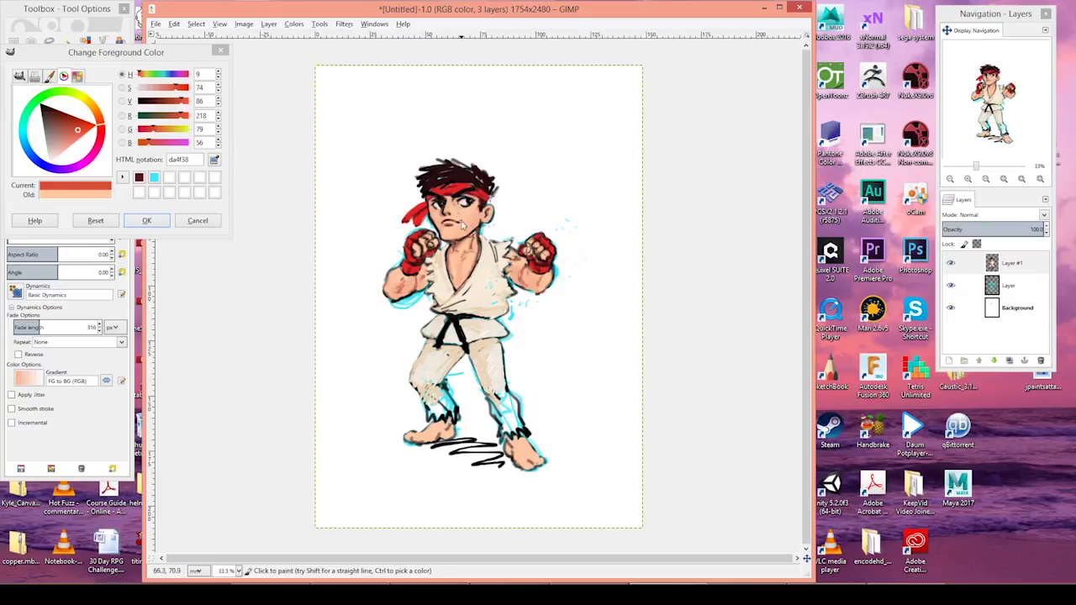
left_click(493, 280, "ctrl")
key("bracketright")
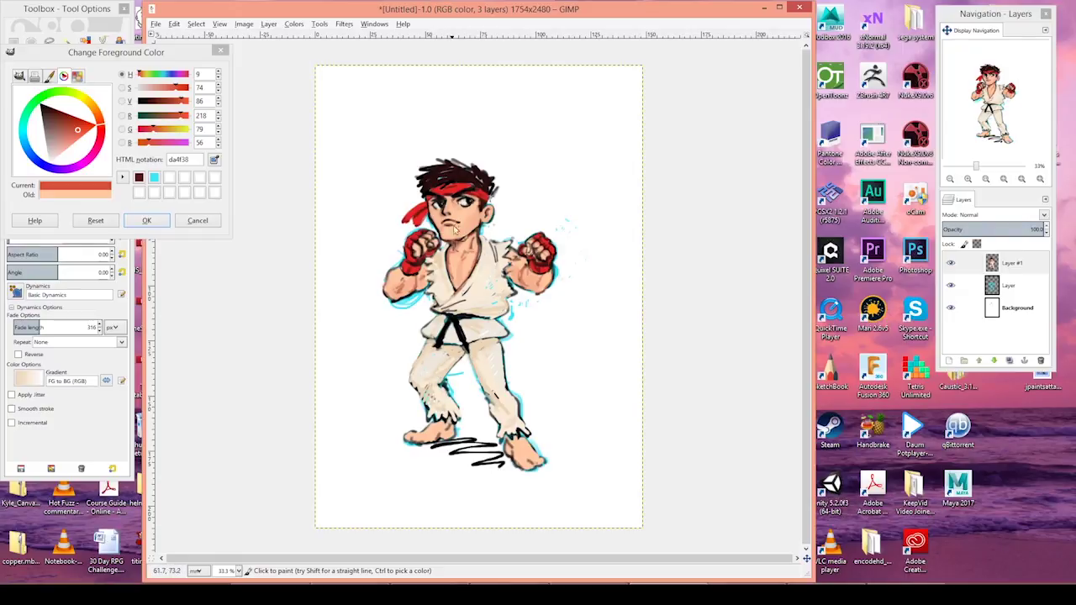
Touch up the belt with the default black and the face and arms with sampled skin tones
key("d")
left_click(451, 330, "ctrl")
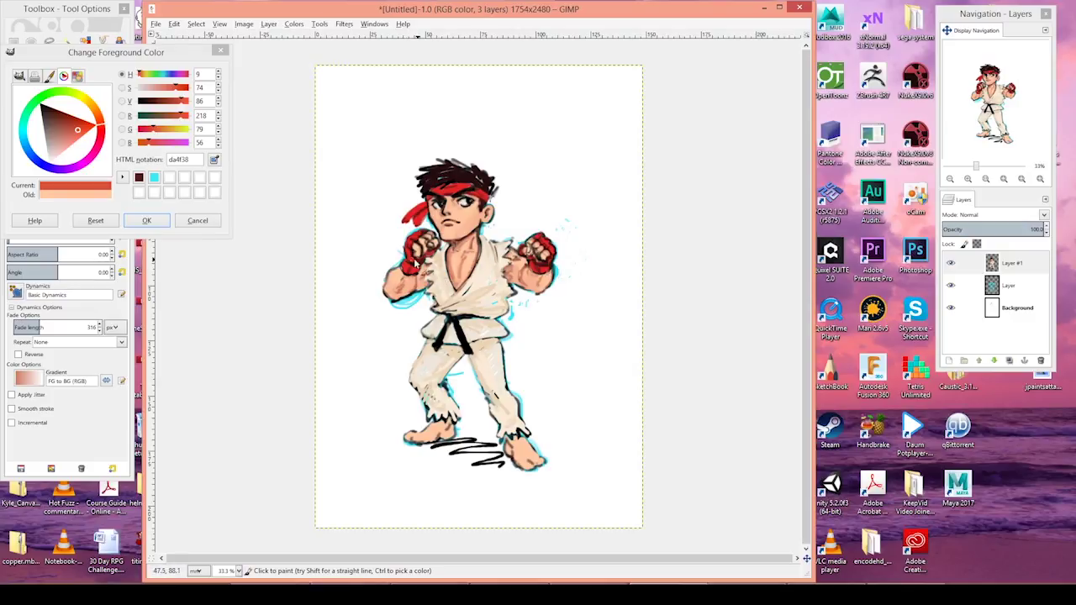
left_click(461, 214, "ctrl")
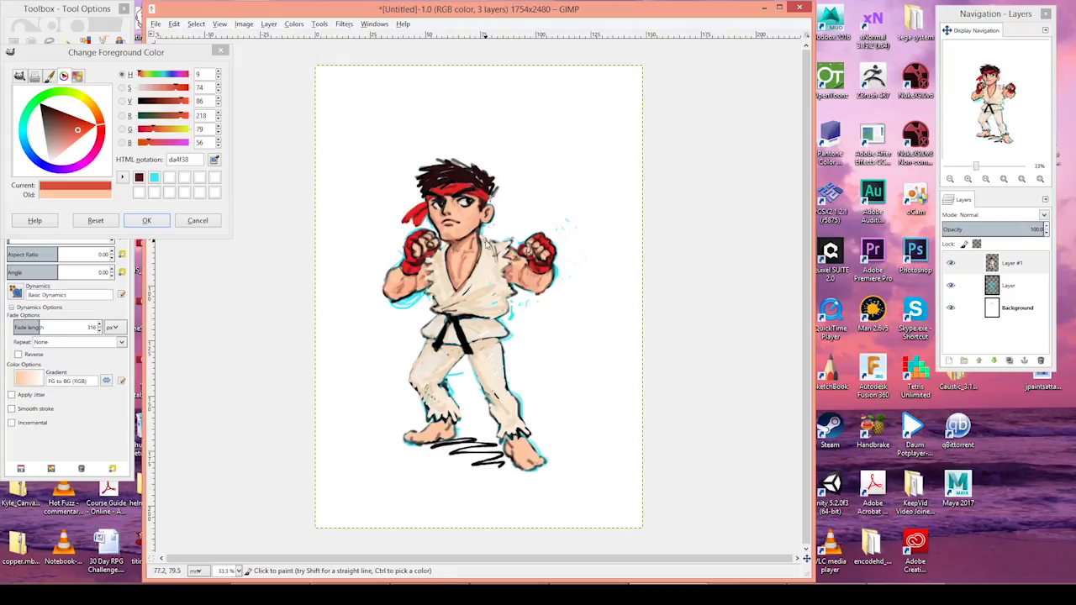
left_click(454, 223, "ctrl")
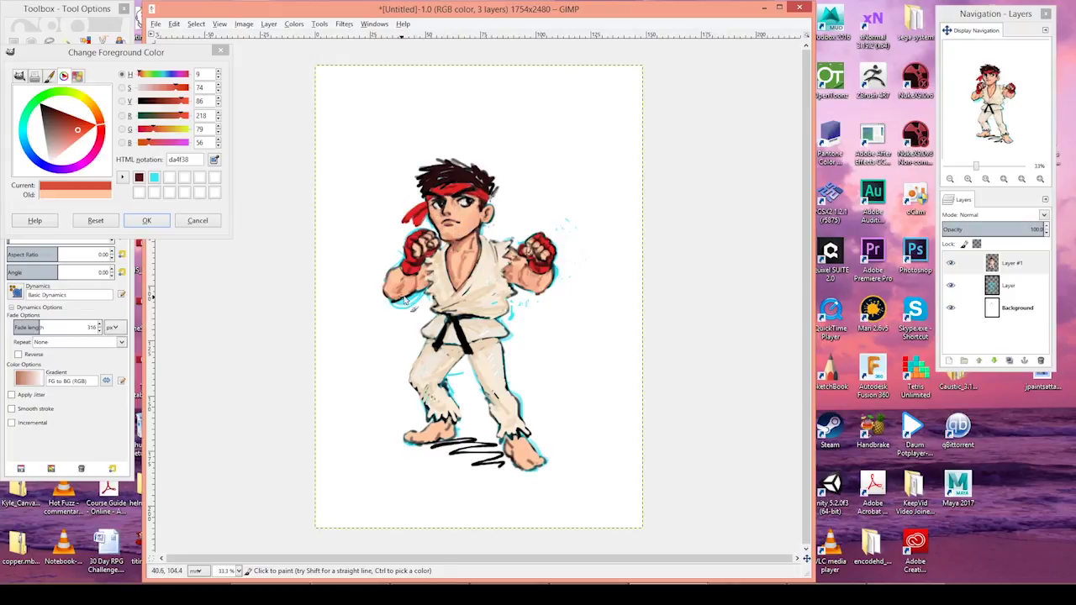
Smooth the jacket front and shade the trouser thigh with sampled cream tones
left_click(486, 281, "ctrl")
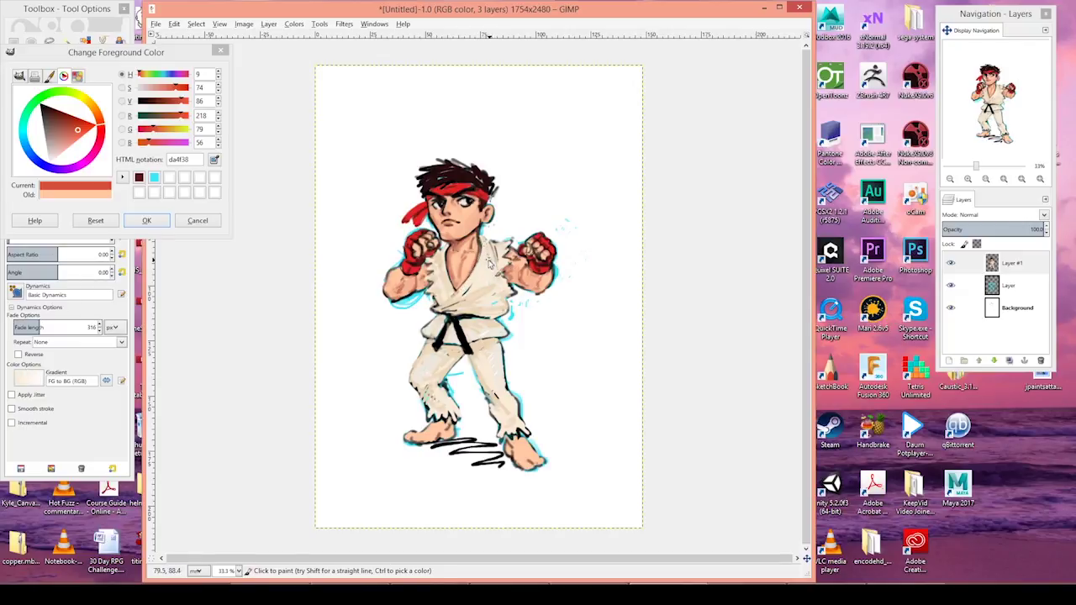
left_click(484, 377, "ctrl")
left_click_drag(483, 361, 495, 385)
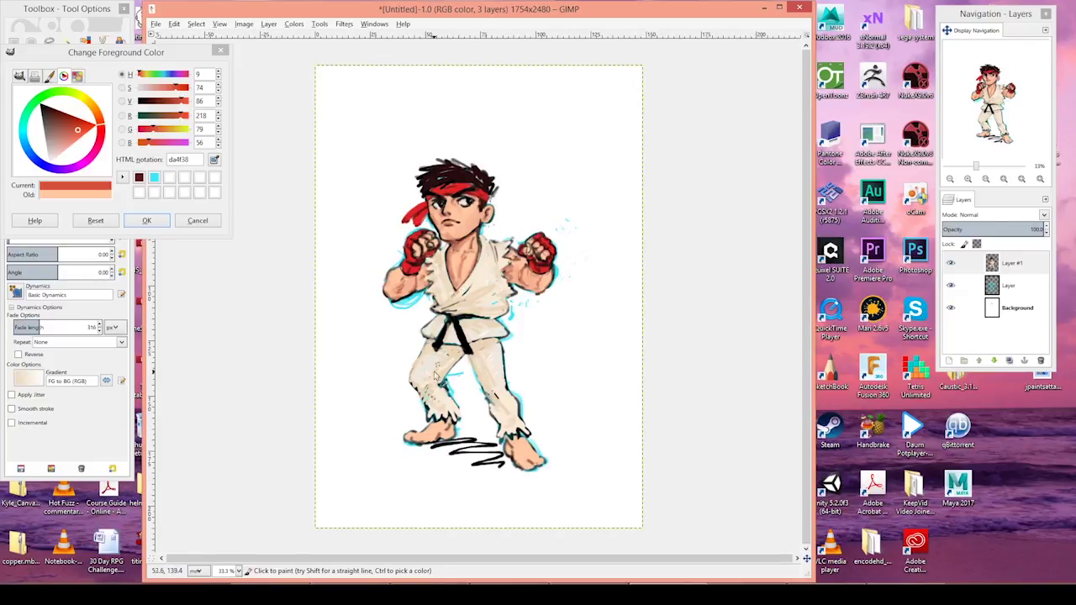
Shade both feet with skin tones sampled from the figure and repaint the torn trouser hems with sampled cream
left_click(470, 265, "ctrl")
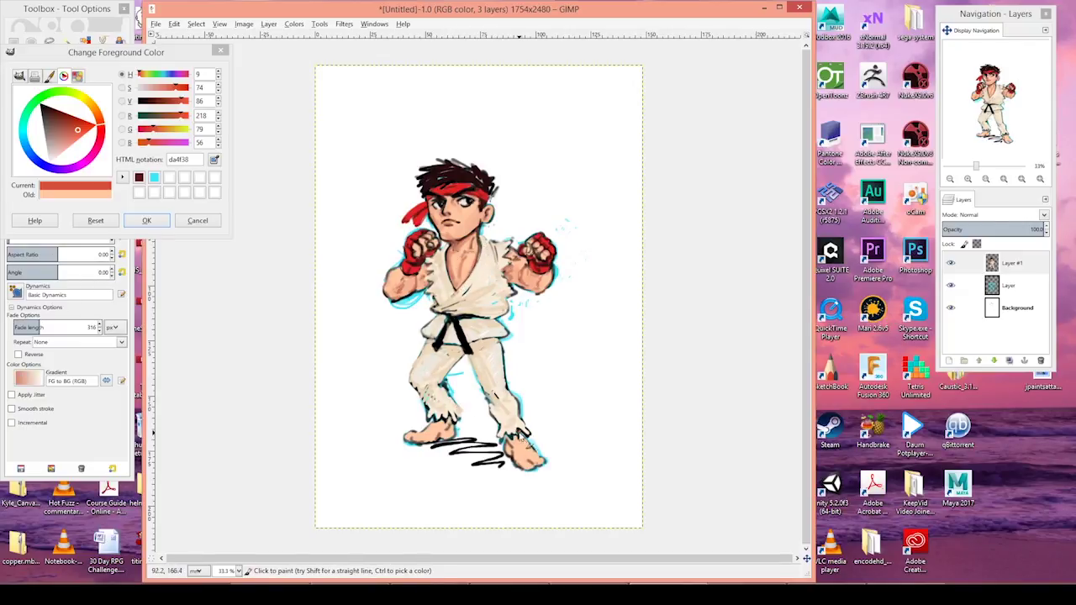
left_click_drag(525, 438, 514, 454)
mouse_move(443, 424)
left_mouse_down()
mouse_move(452, 437)
mouse_move(427, 454)
mouse_move(421, 442)
left_mouse_up()
mouse_move(548, 460)
left_mouse_down()
mouse_move(526, 464)
mouse_move(507, 425)
left_mouse_up()
left_click(534, 456, "ctrl")
left_click(514, 439, "ctrl")
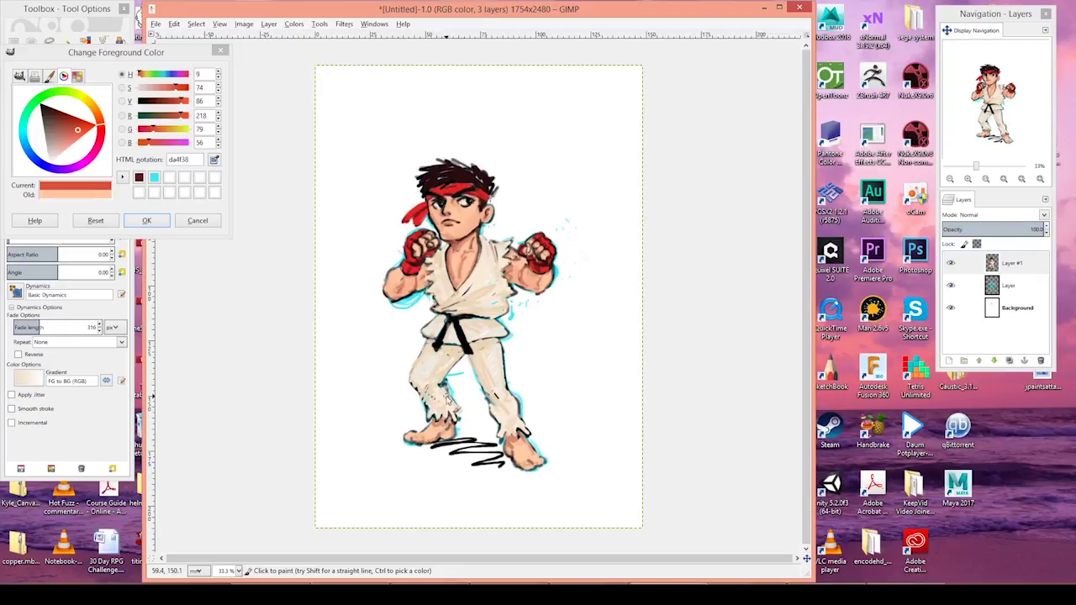
Touch up the torn lower trouser leg and hide the cyan sketch layer beneath the painting
left_click_drag(447, 392, 441, 395)
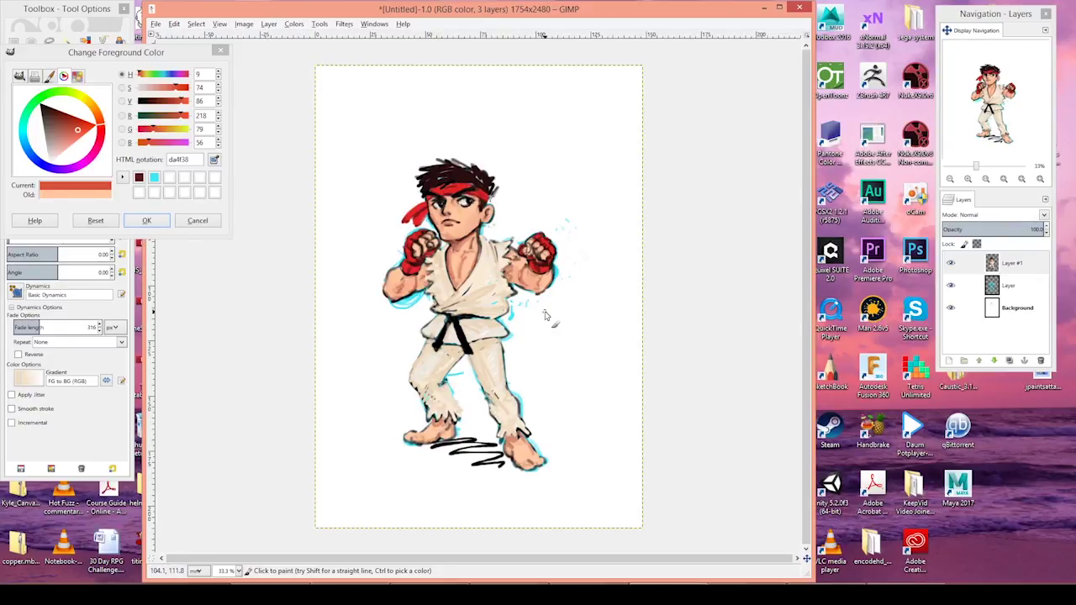
left_click(951, 286)
left_click(951, 286)
left_click(952, 287)
left_click(951, 287)
left_click(952, 287)
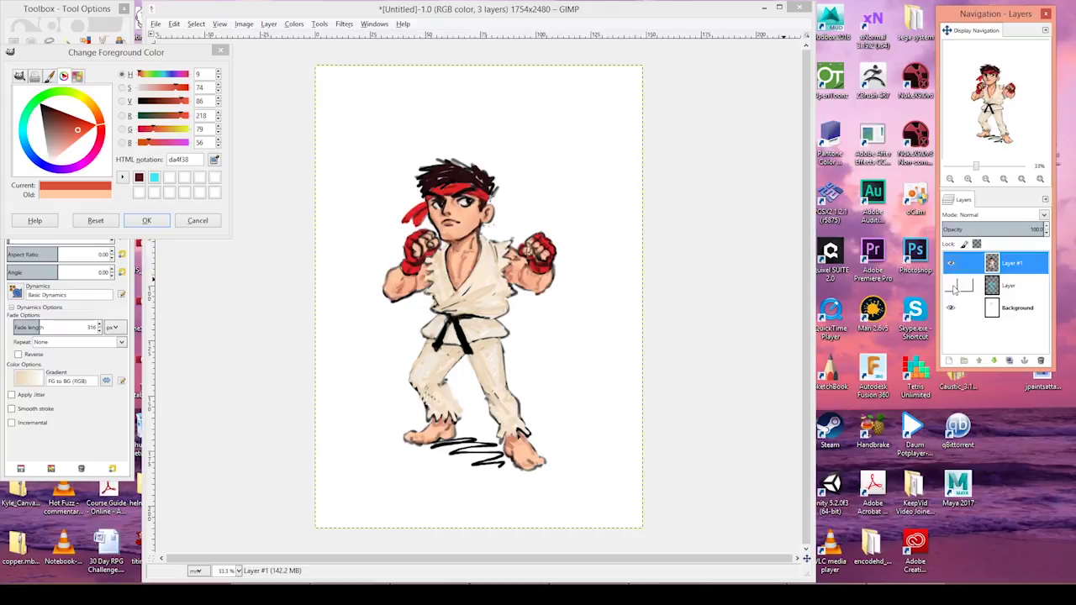
Mix a light peach skin tone as the foreground colour and dab it on the lower face
scroll(469, 222, "up", 1)
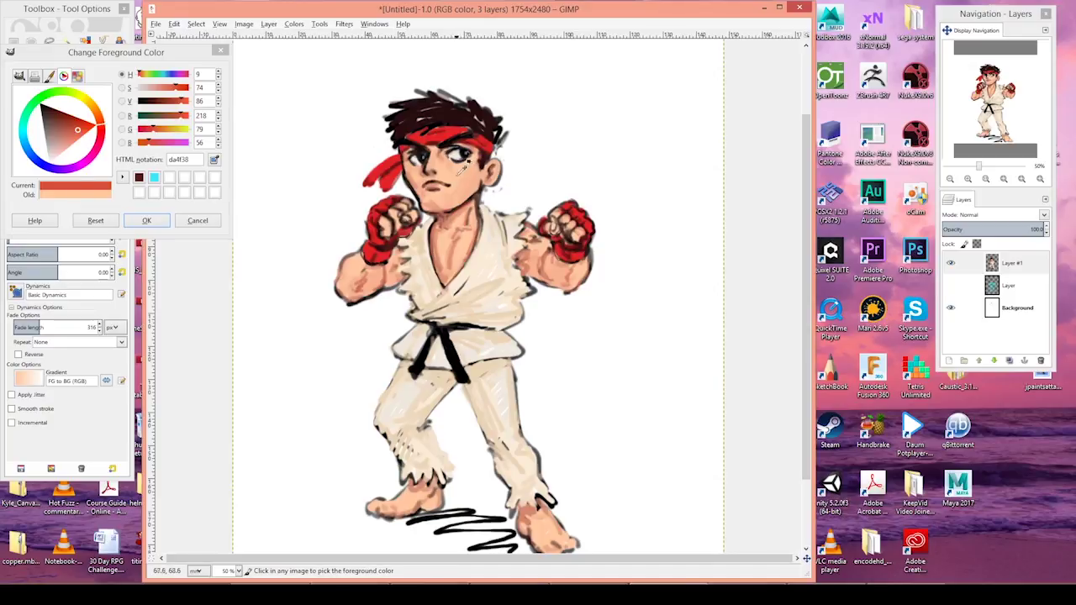
mouse_move(57, 149)
left_mouse_down()
mouse_move(97, 110)
mouse_move(66, 152)
left_mouse_up()
left_click(59, 146)
left_click(147, 220)
left_click(68, 140)
left_click(146, 220)
left_click(449, 188)
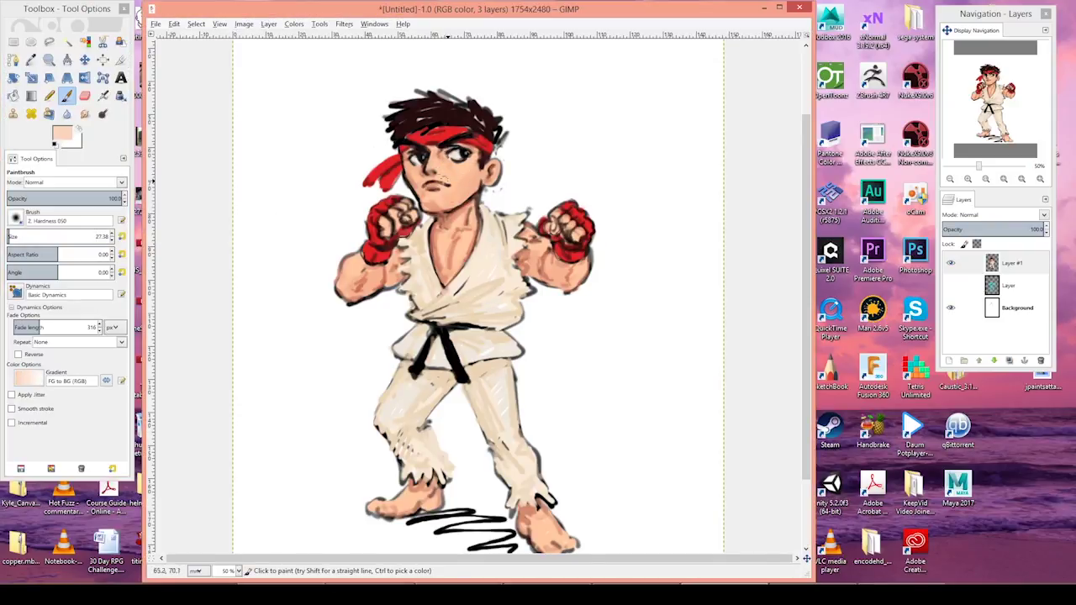
Lighten the foreground colour to fff0e6 and add a highlight along the jaw
left_click(63, 134)
left_click(62, 159)
left_click(462, 191)
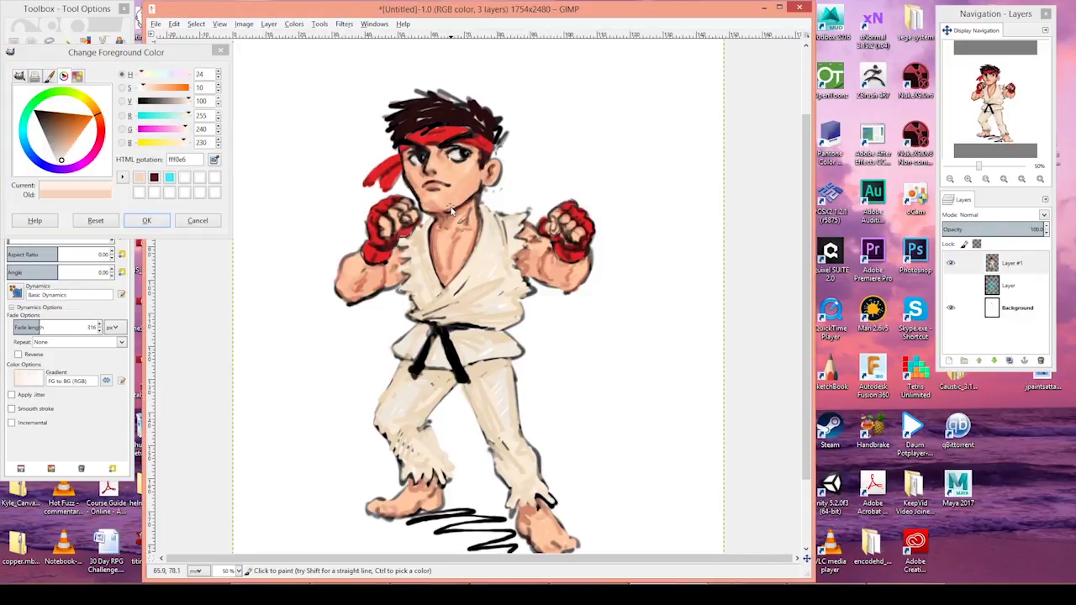
Add a transparent 1754 × 2480 px layer above the painted figure and set its opacity to about 30.8
right_click(1008, 262)
left_click(962, 283)
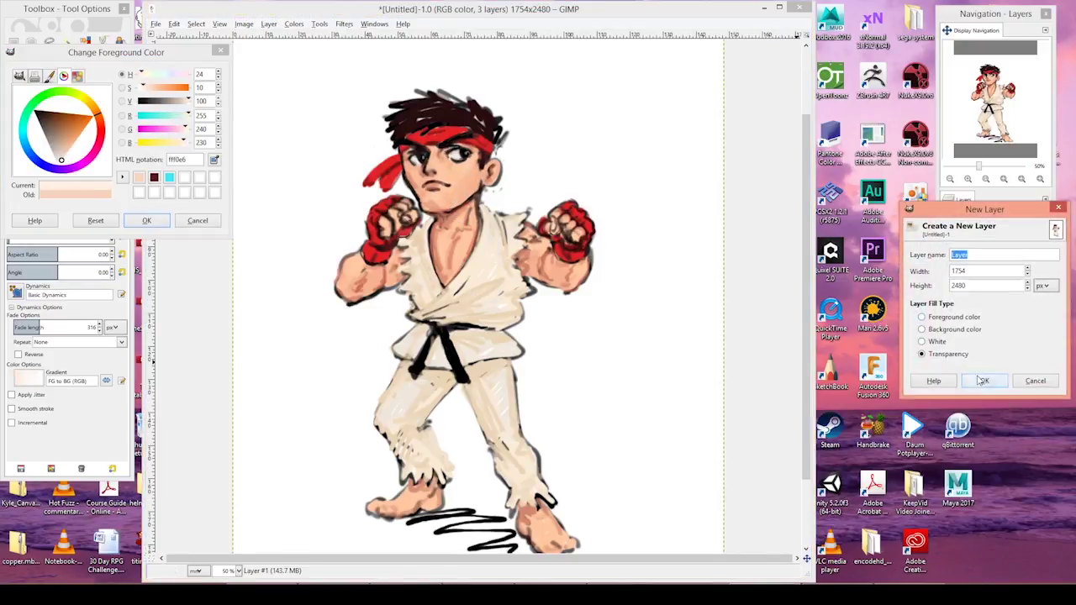
left_click(981, 381)
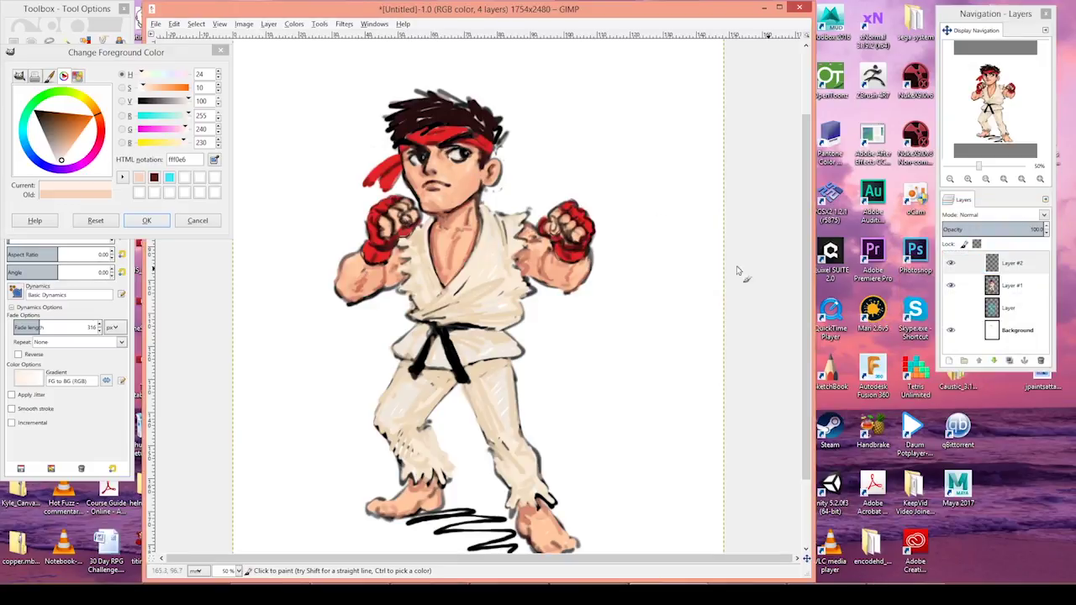
mouse_move(979, 229)
left_mouse_down()
mouse_move(965, 230)
mouse_move(1004, 229)
mouse_move(974, 230)
left_mouse_up()
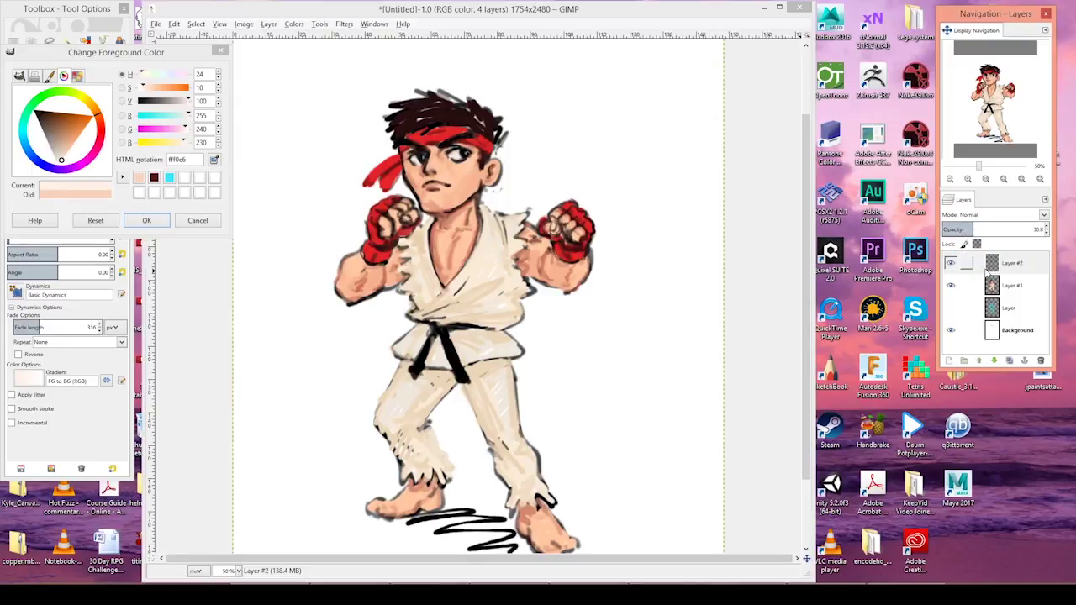